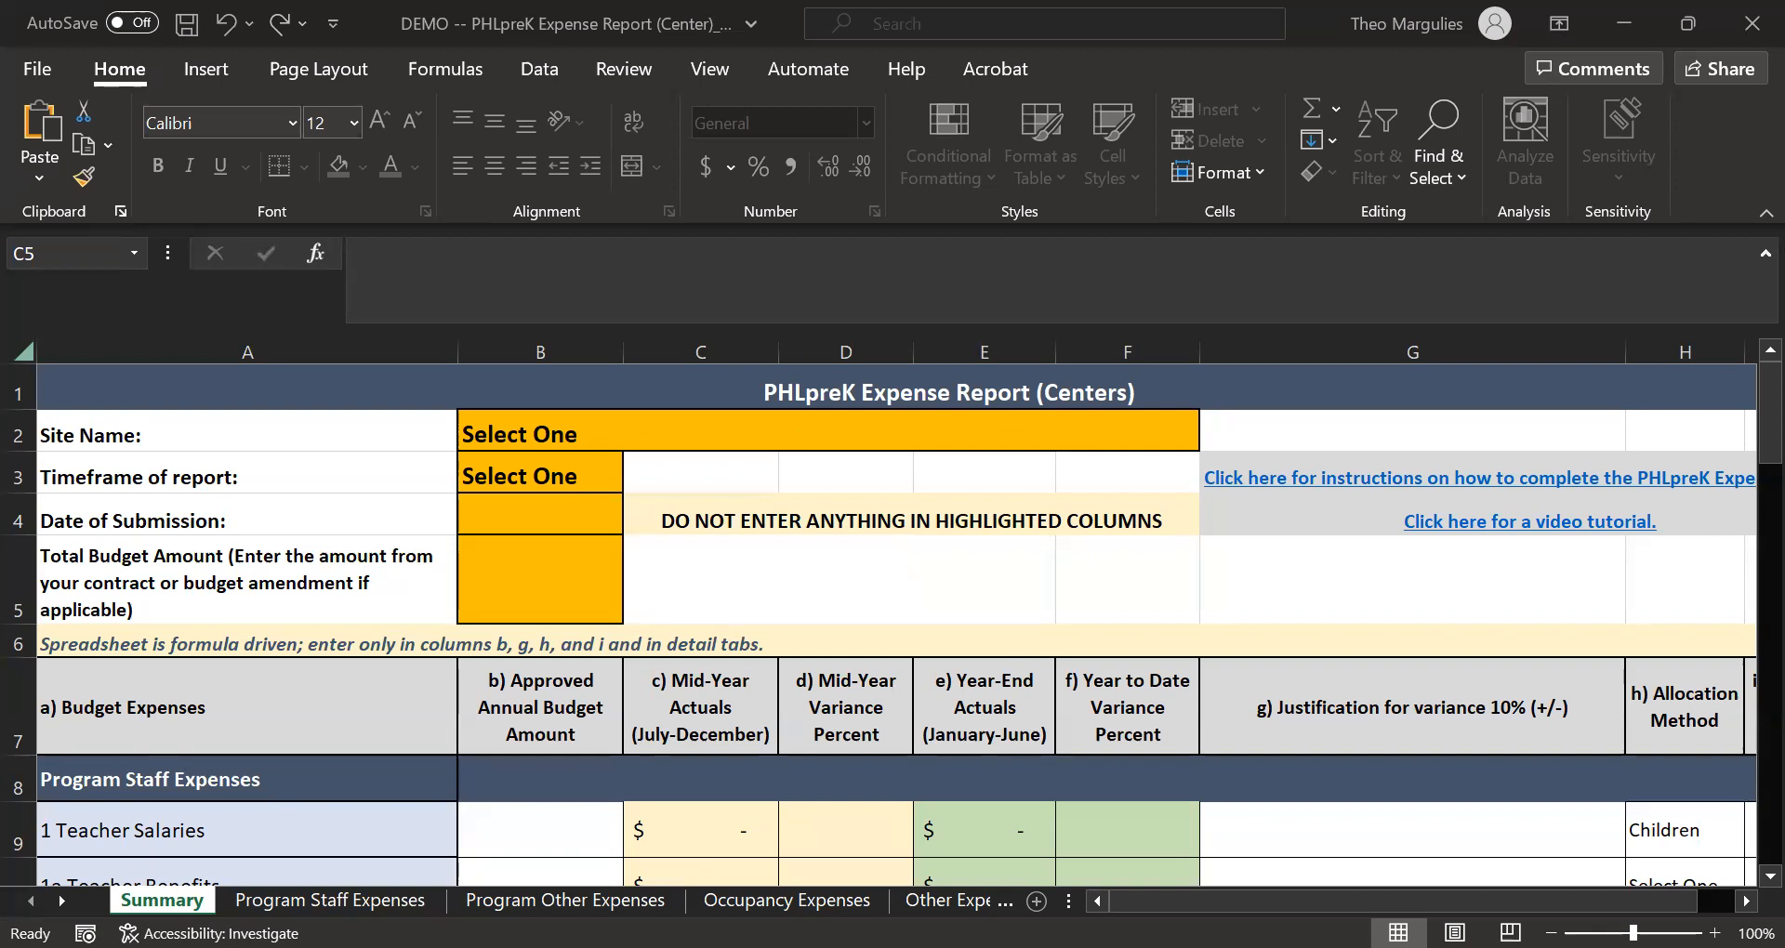
# Look across the Summary sheet's columns and view the site names available for the Site Name field.
pyautogui.moveTo(1302, 900); pyautogui.dragTo(1341, 897)
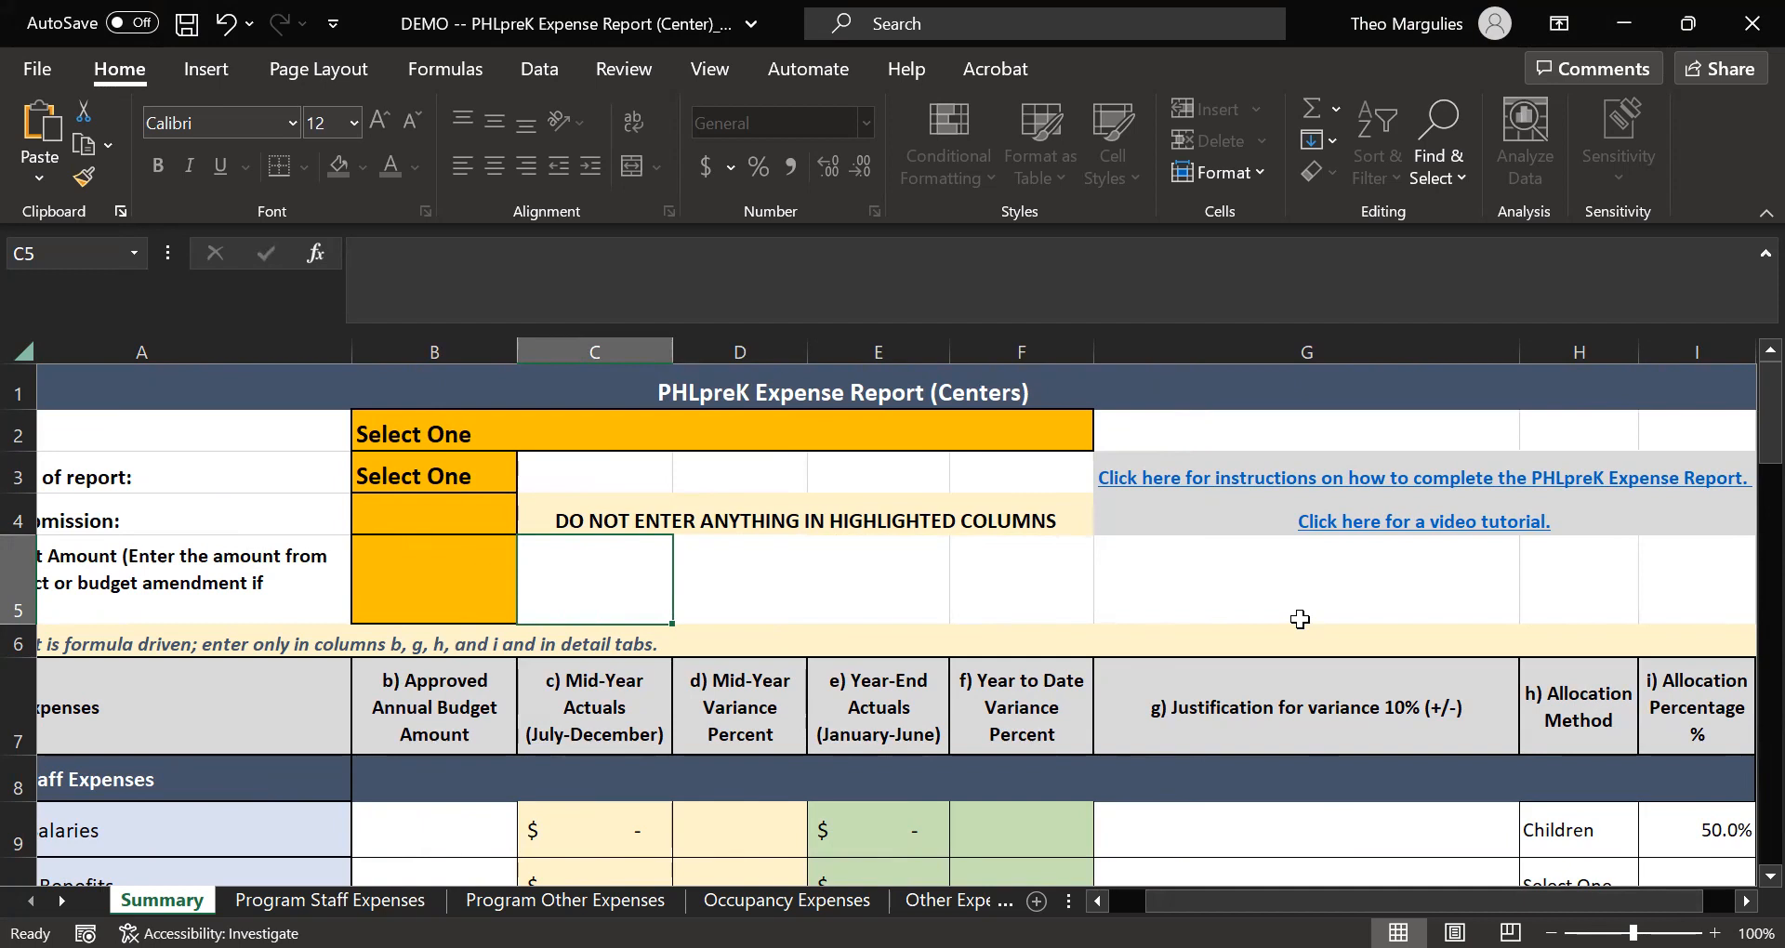
pyautogui.moveTo(1302, 900); pyautogui.dragTo(1264, 900)
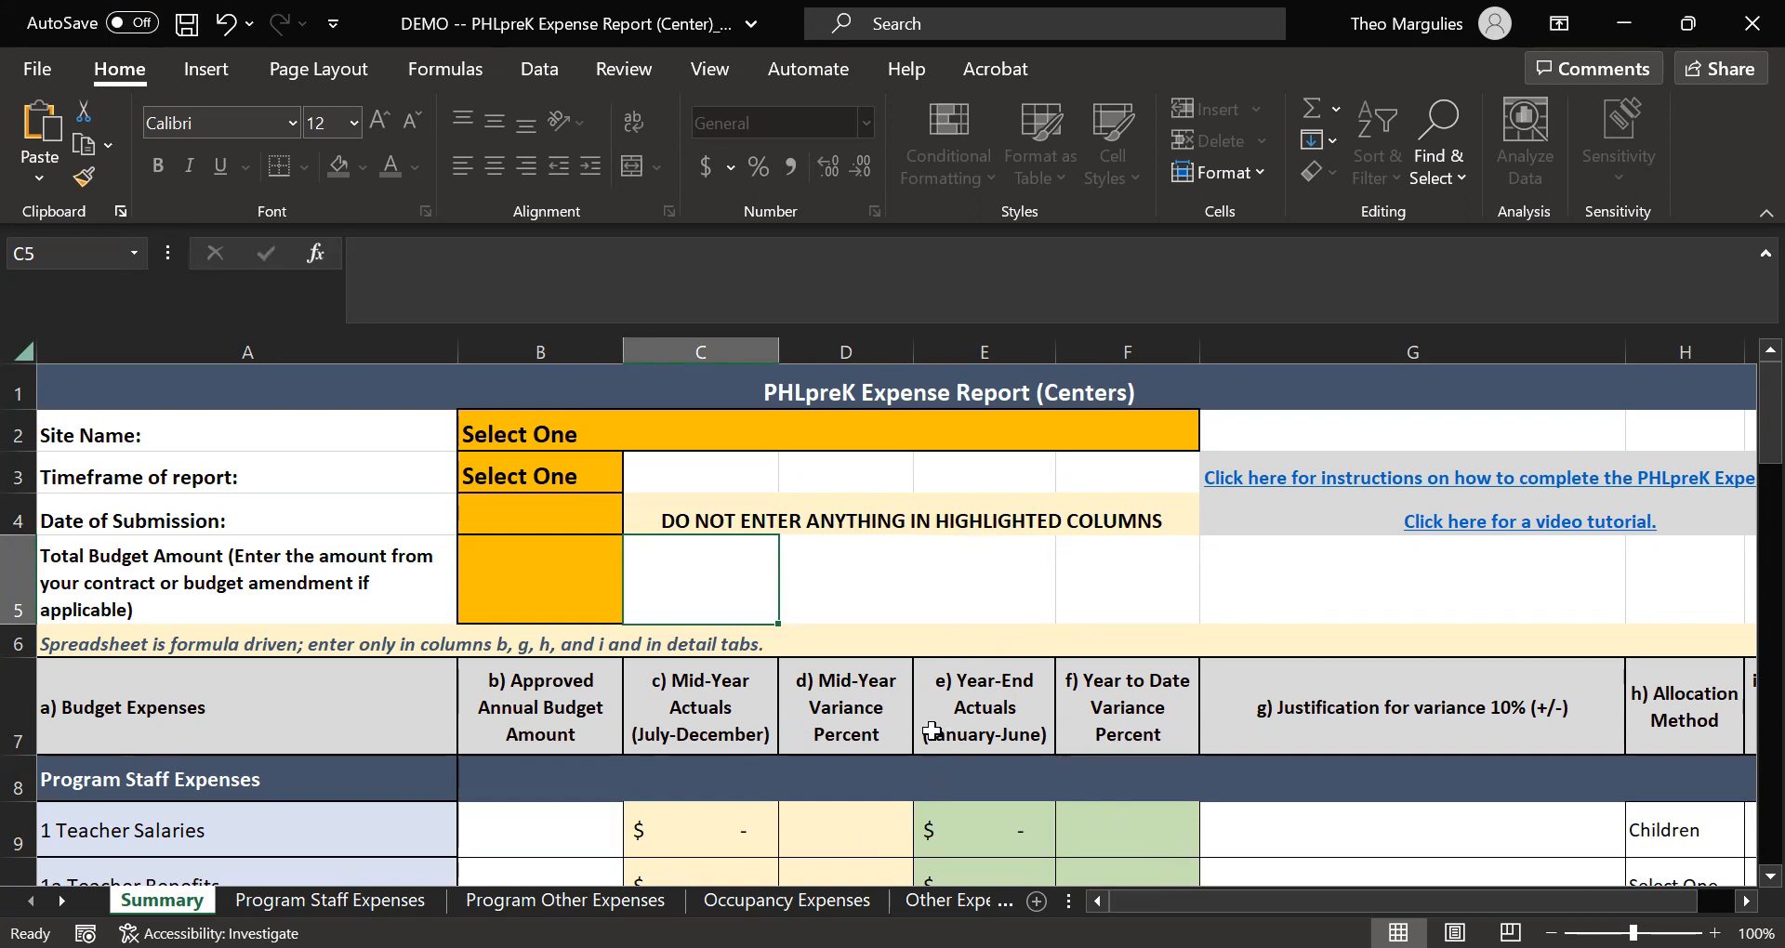
pyautogui.click(1099, 446)
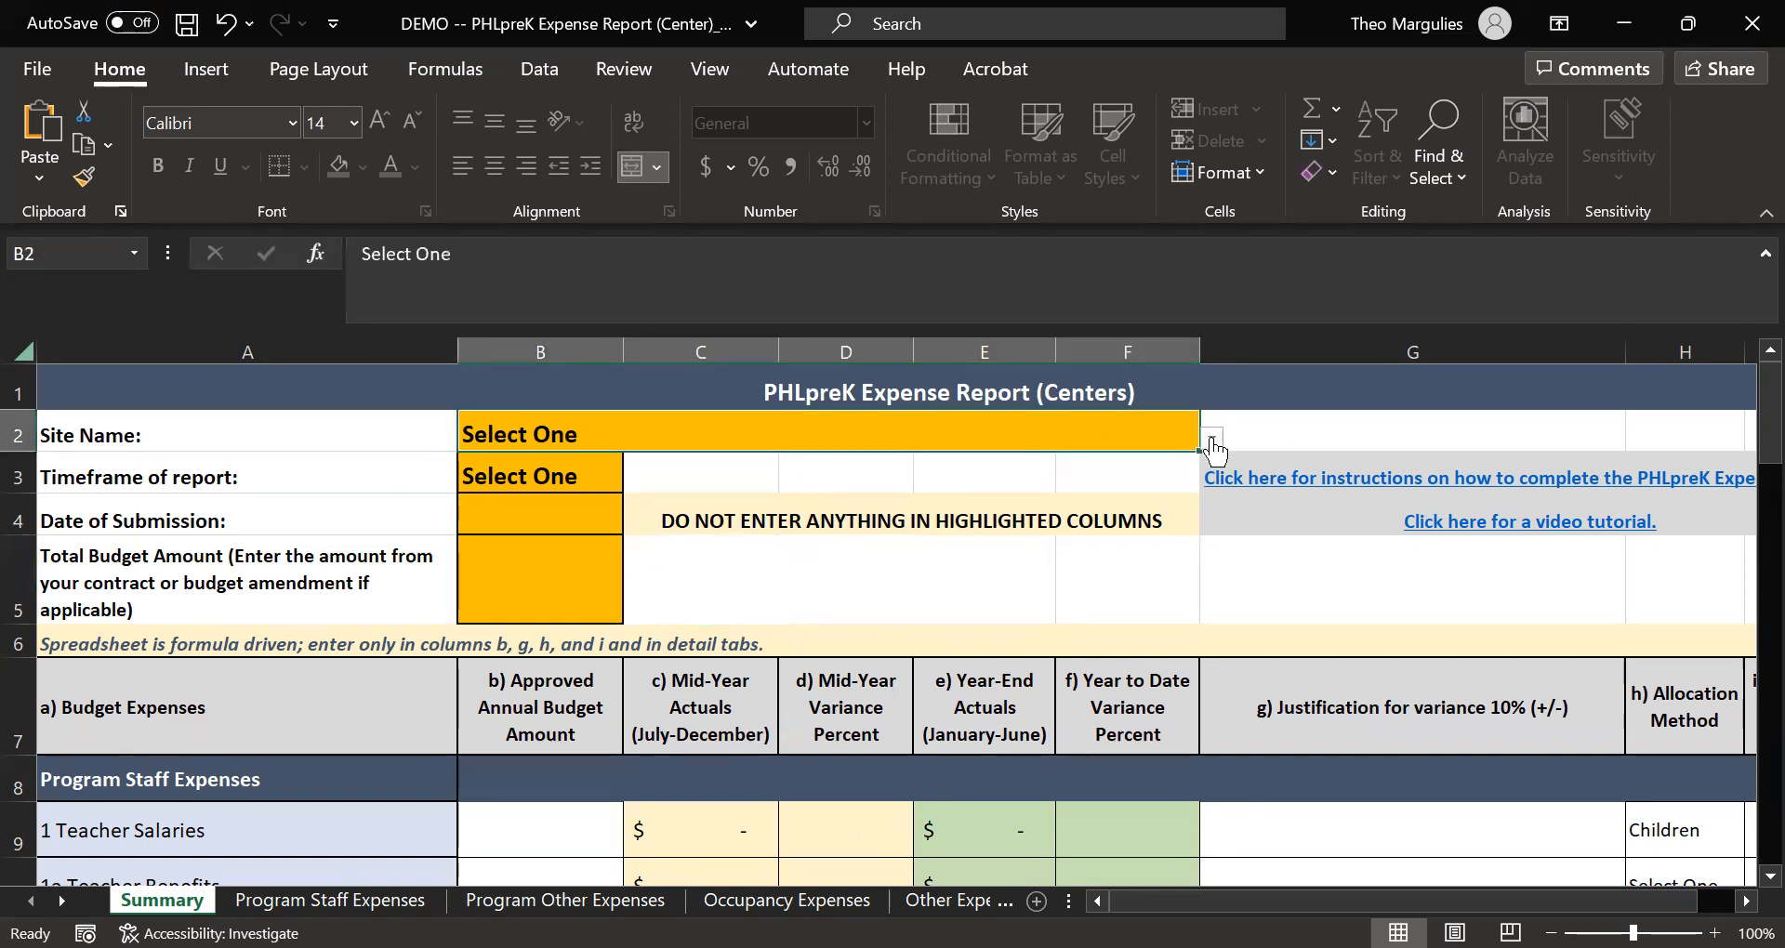
pyautogui.click(1213, 441)
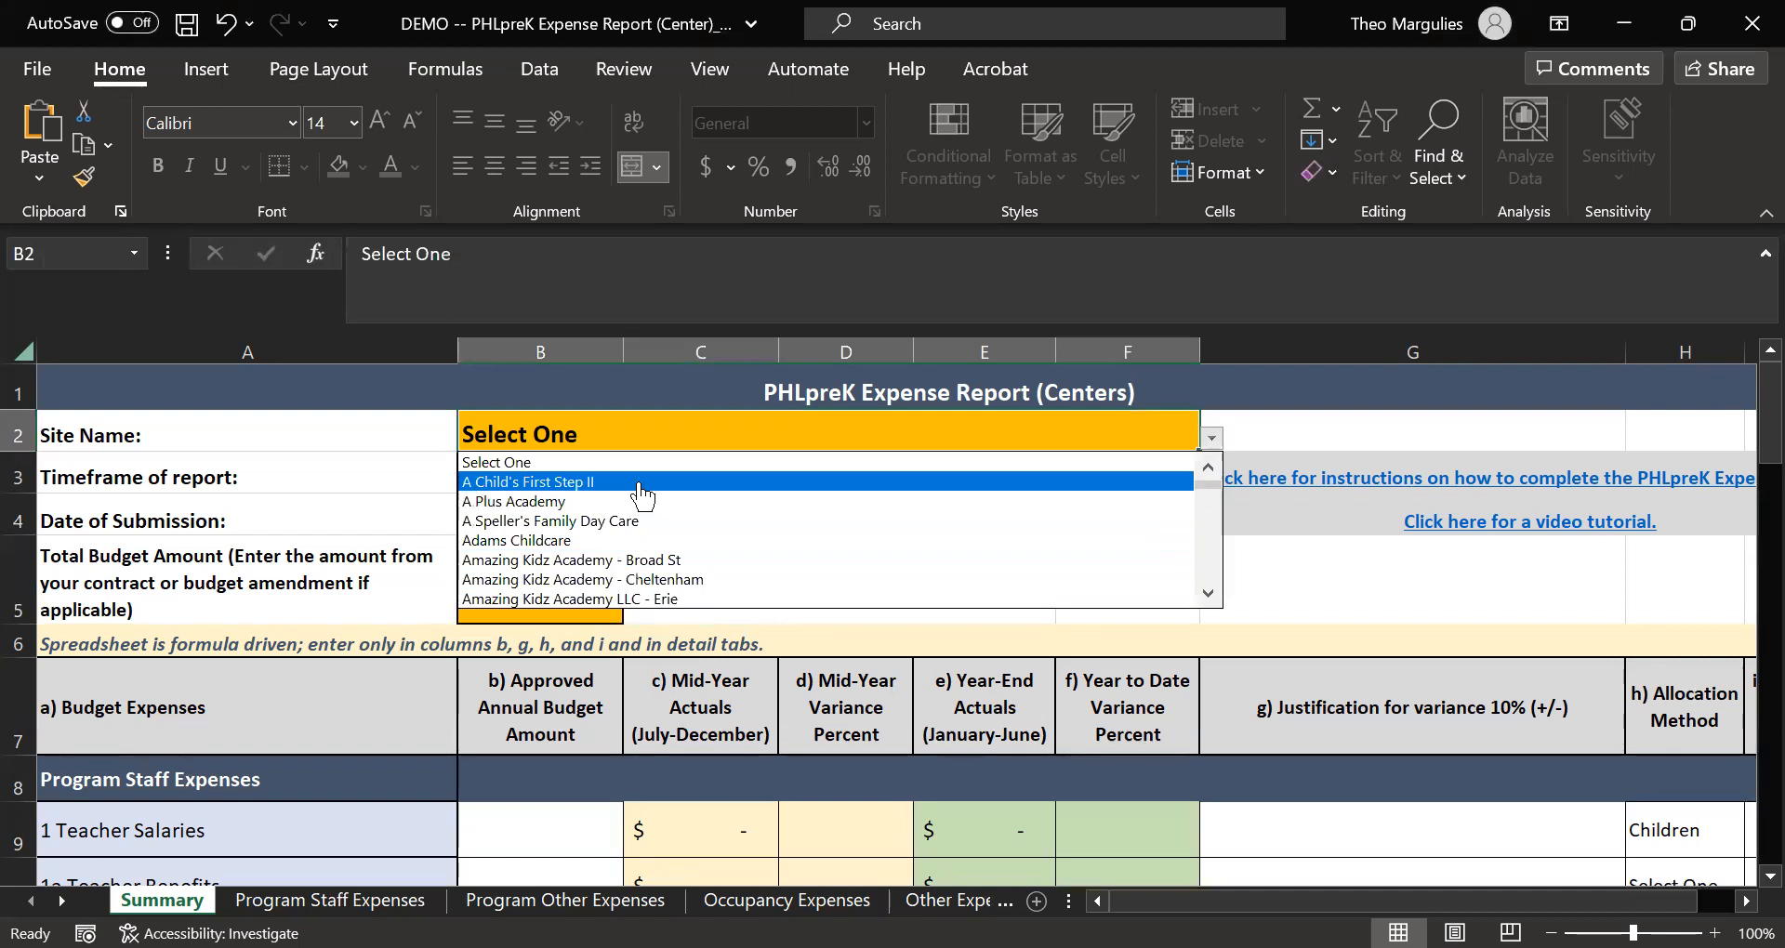
# Set the timeframe of the report to Mid-Year.
pyautogui.click(528, 472)
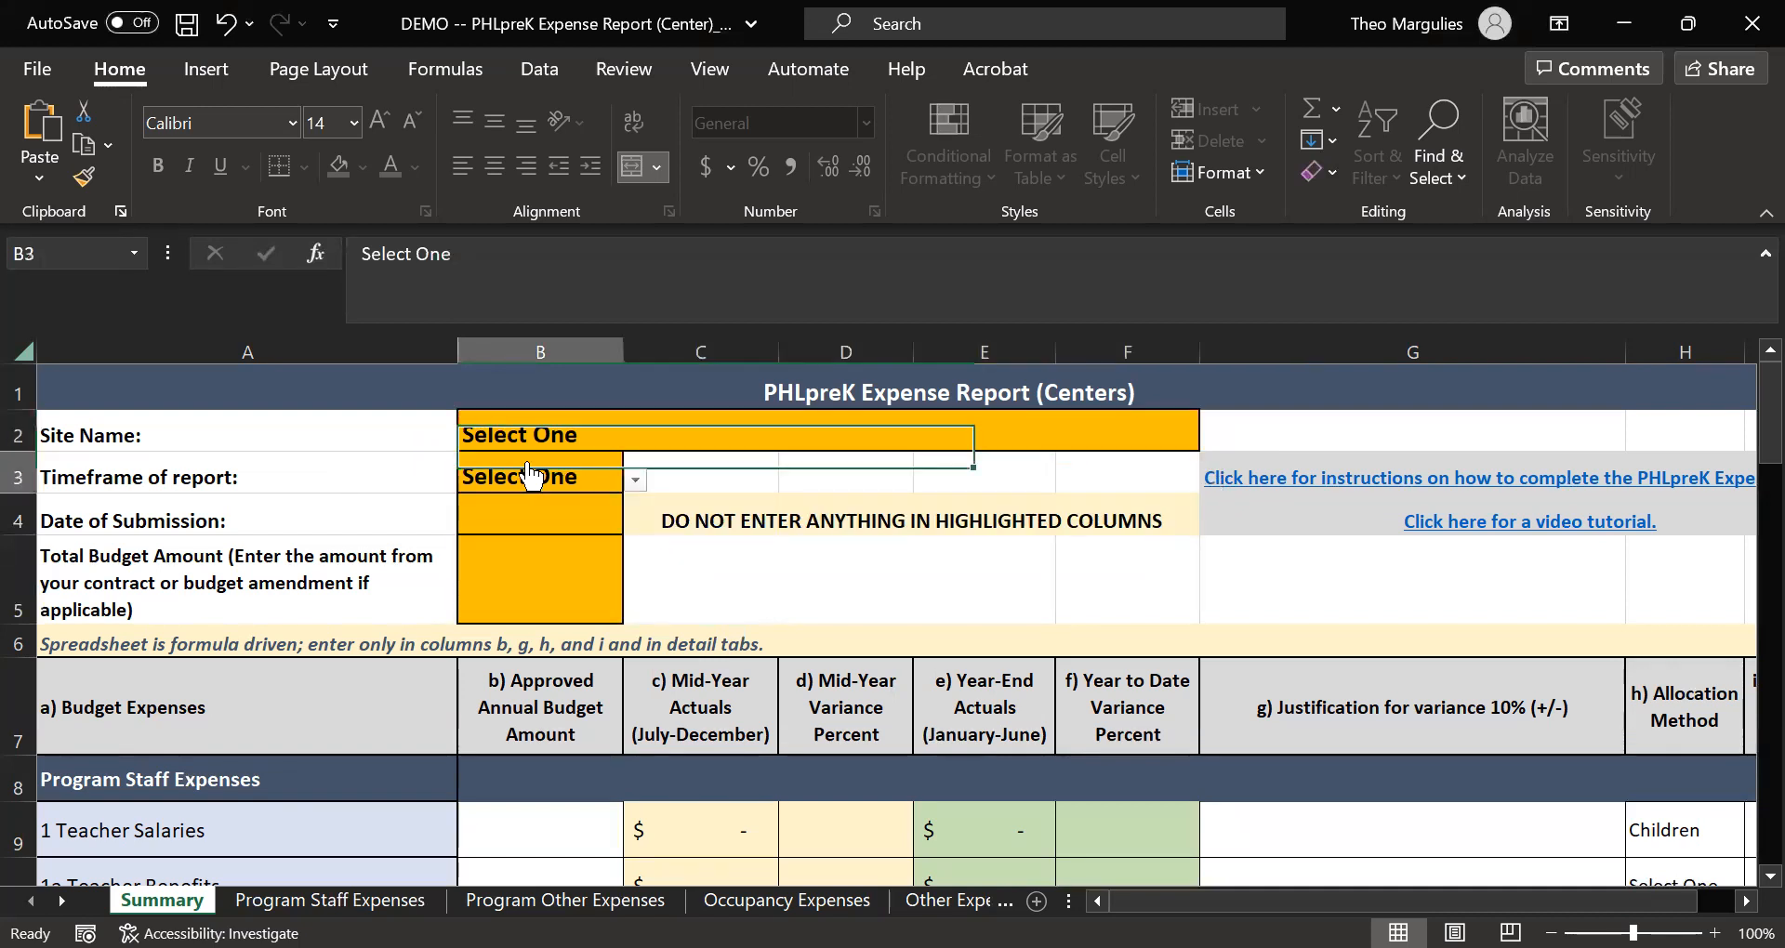
pyautogui.click(635, 480)
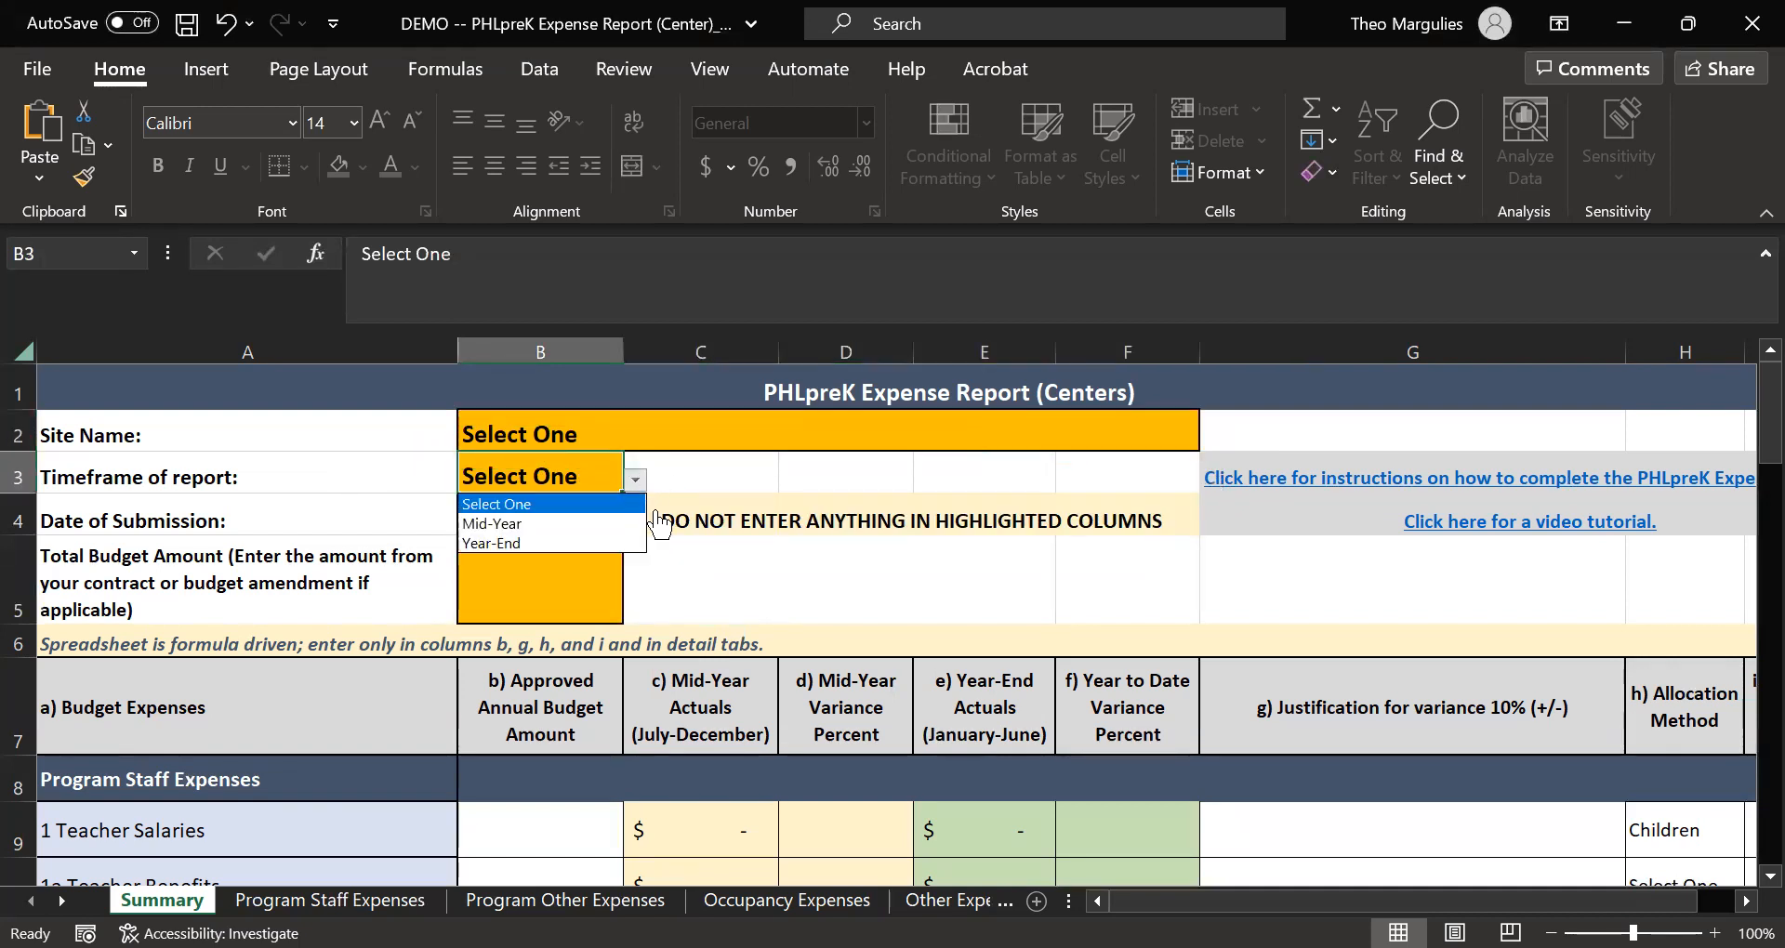
pyautogui.click(603, 526)
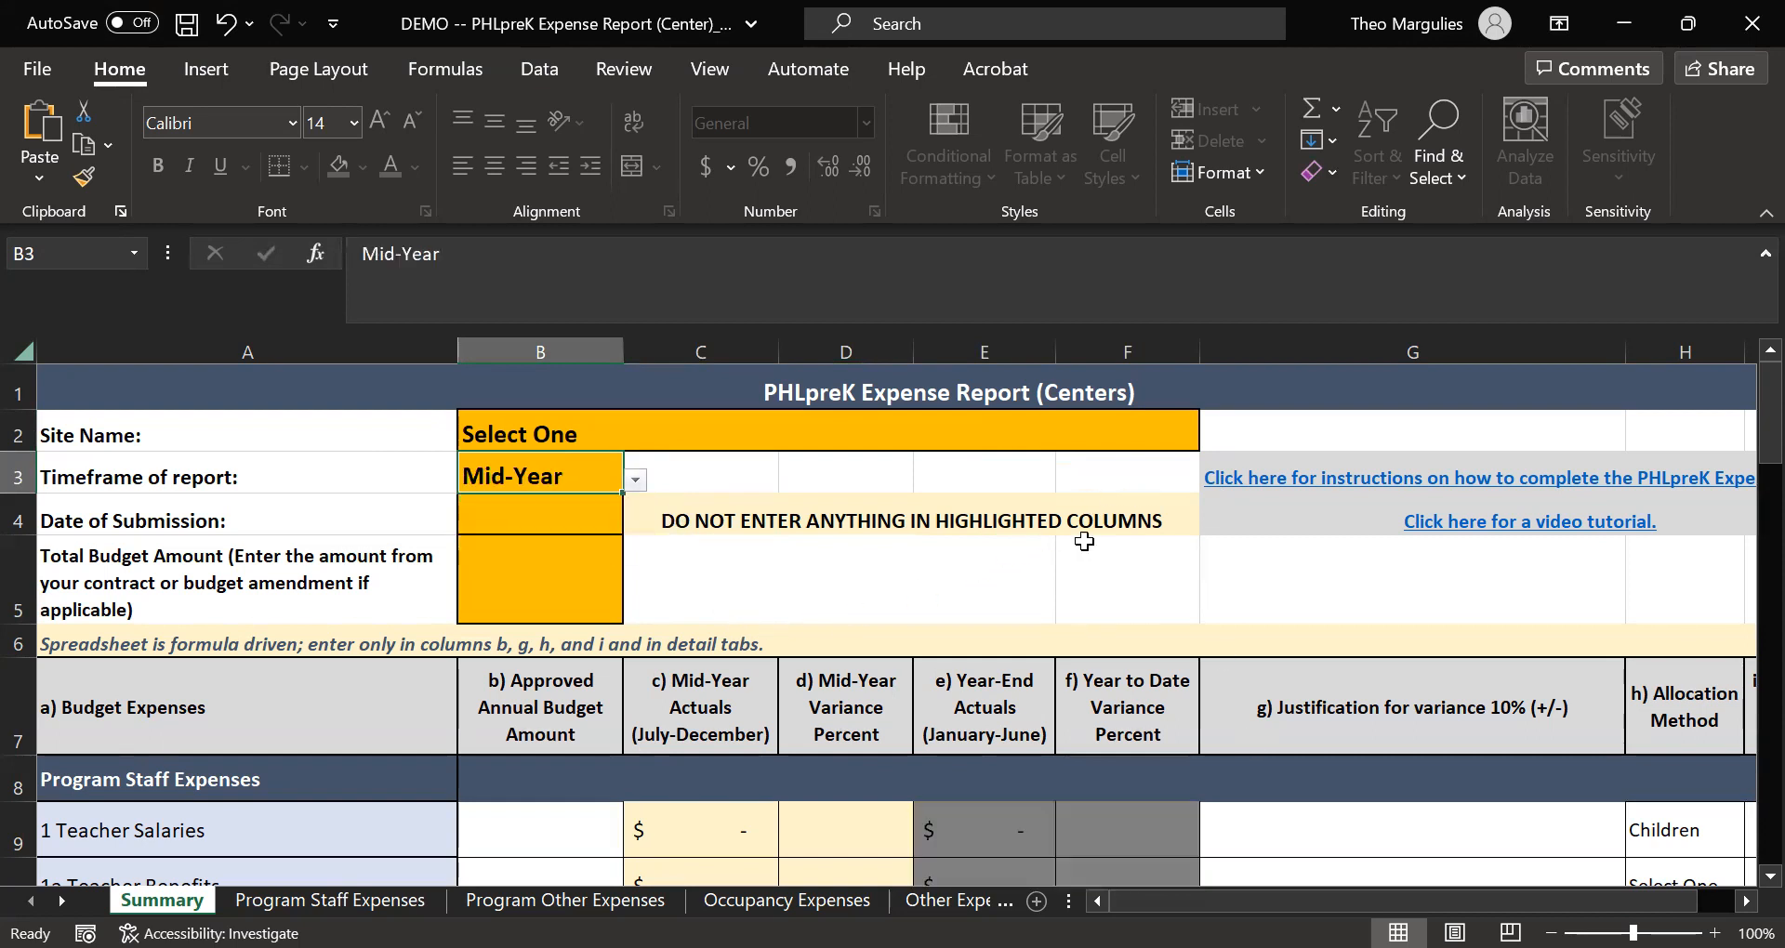
# Switch the report timeframe to Year-End and return it to Mid-Year.
pyautogui.click(636, 479)
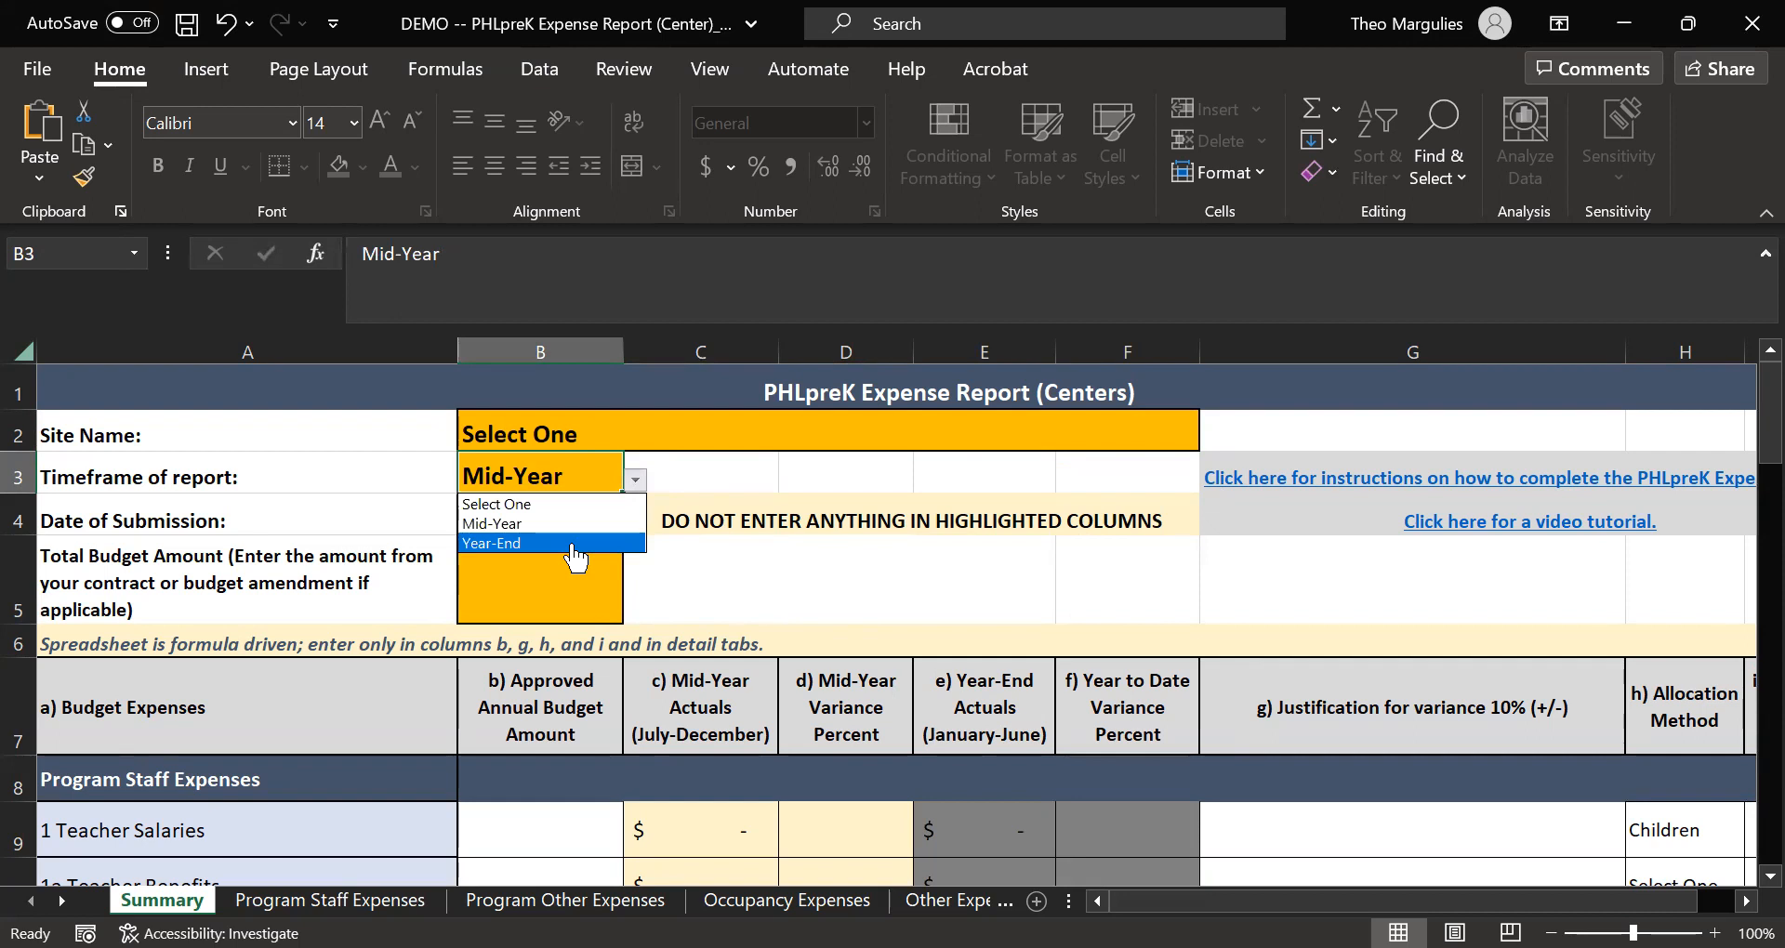
pyautogui.click(585, 544)
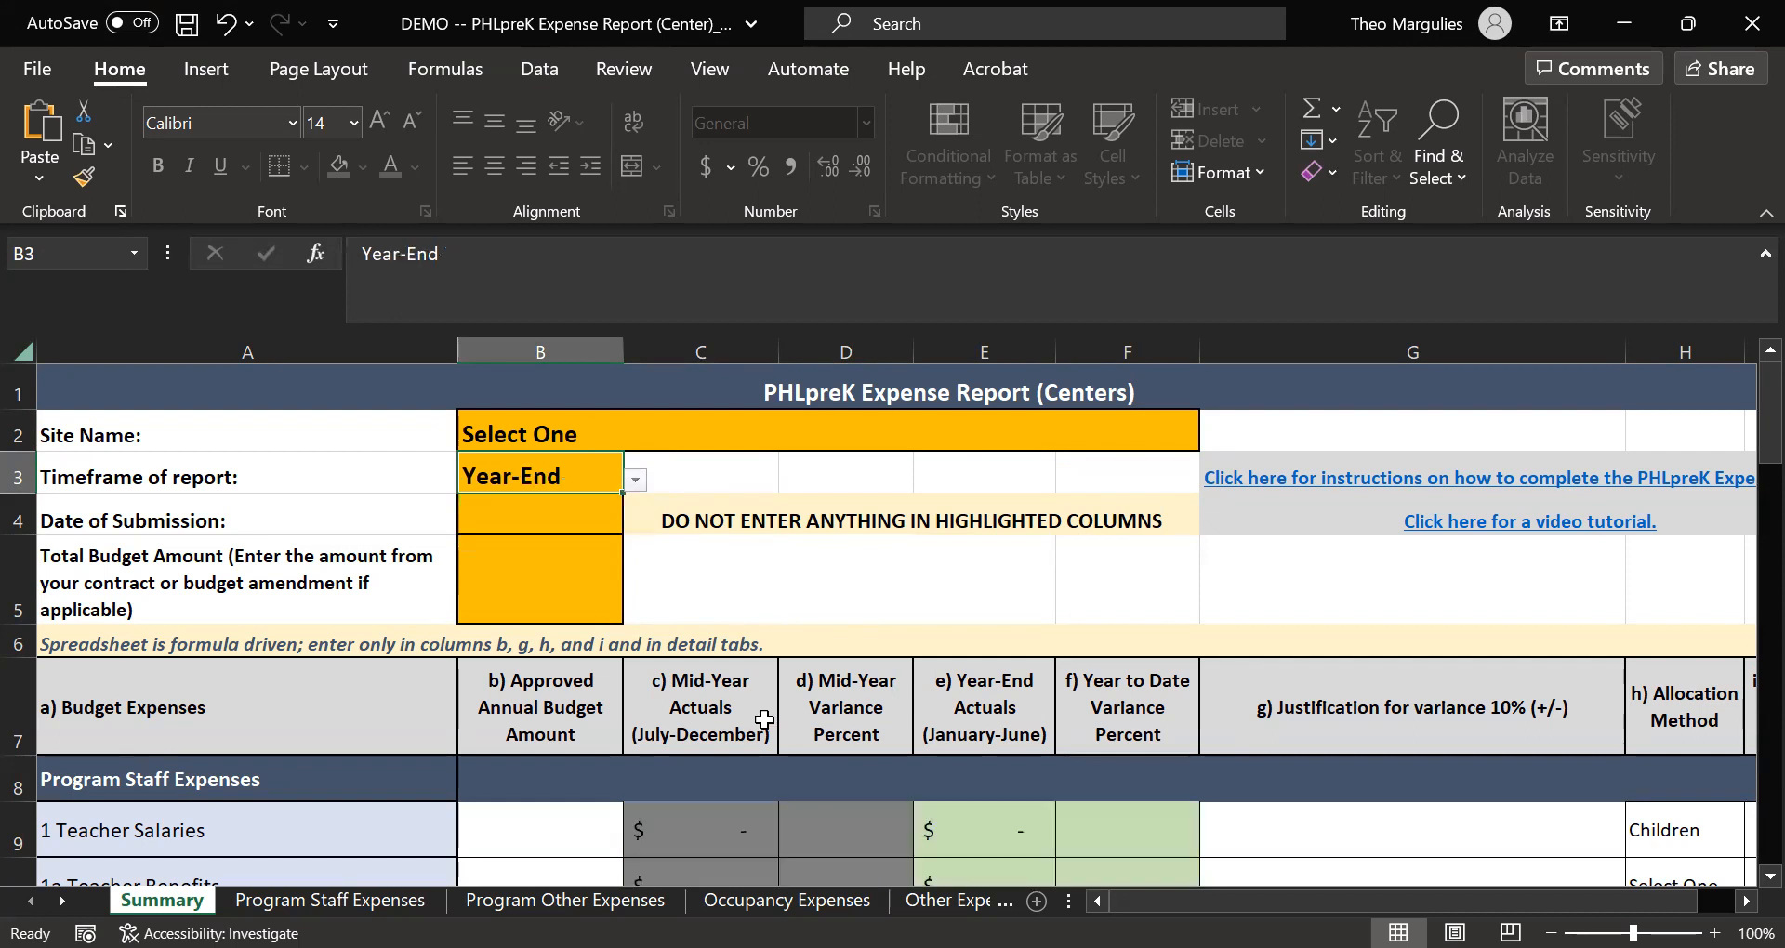
pyautogui.click(636, 480)
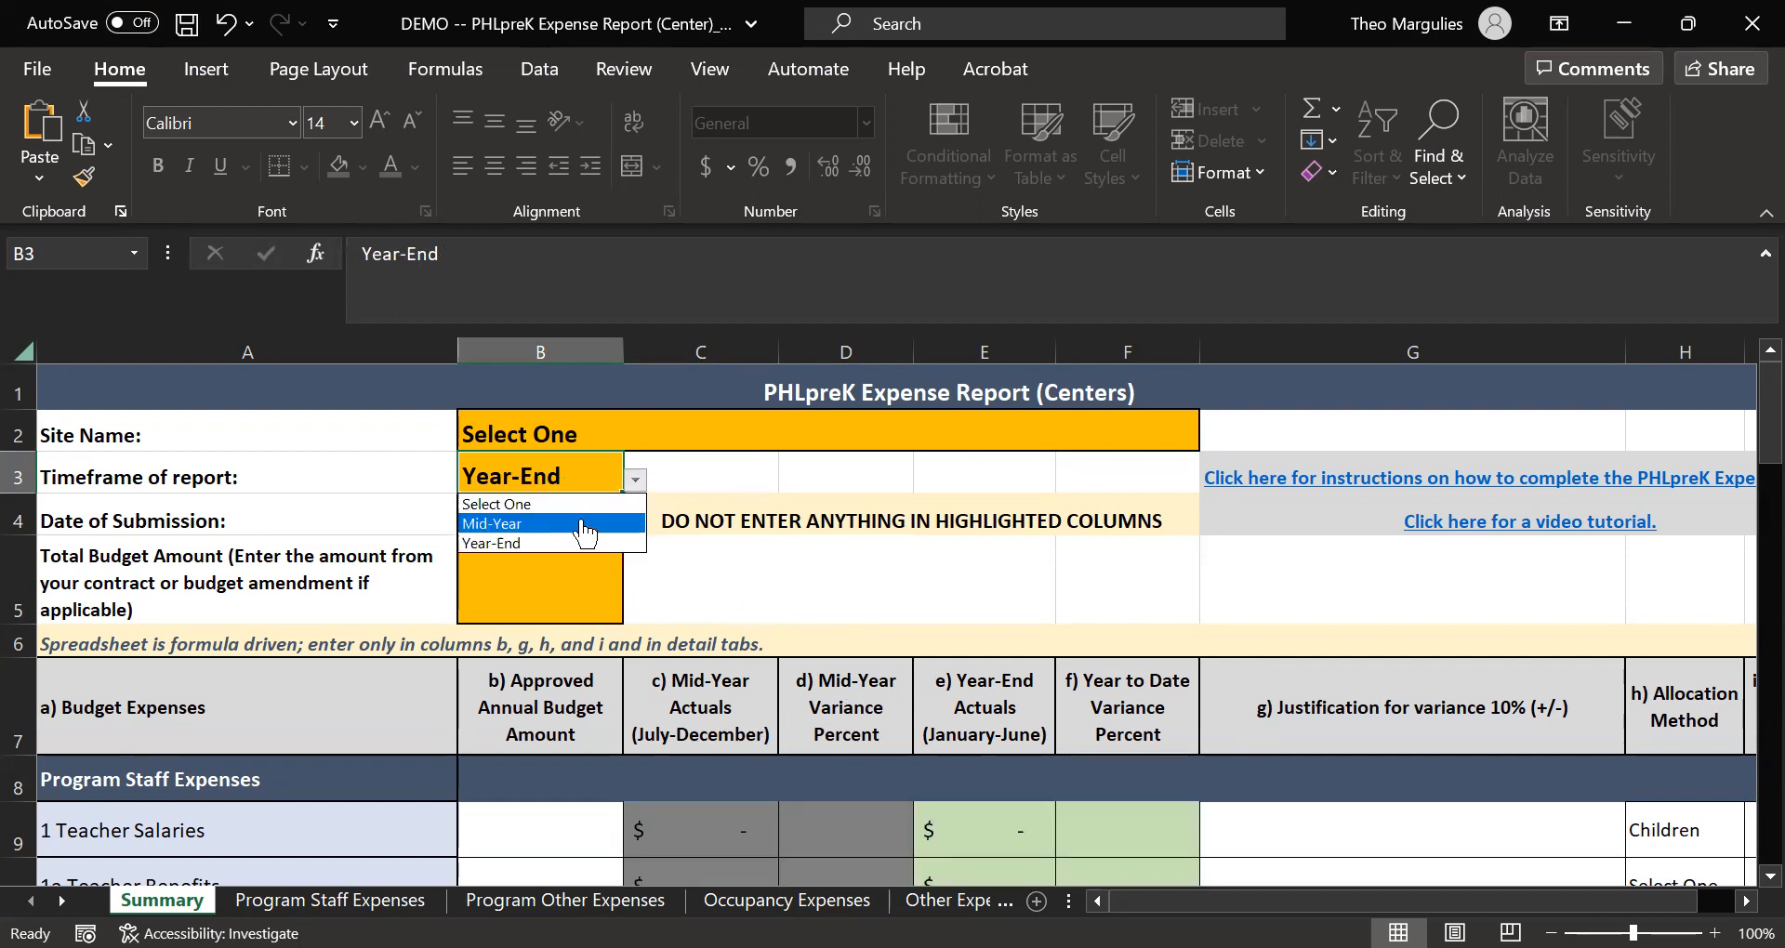
pyautogui.click(588, 523)
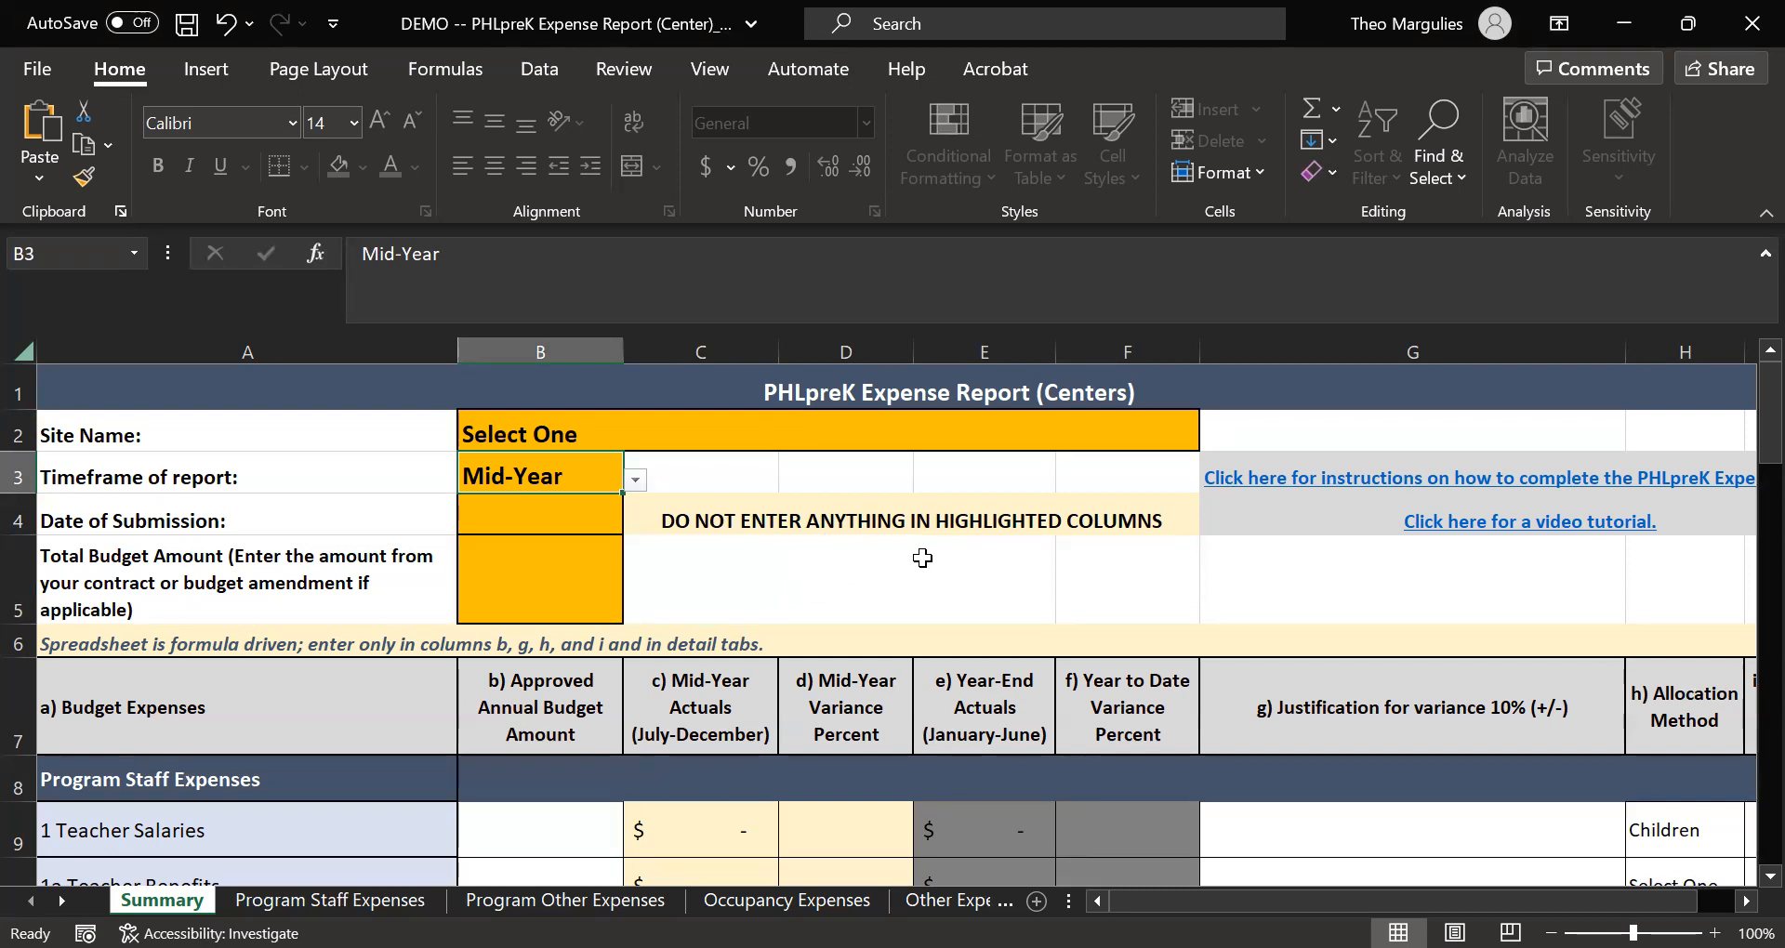
# Enter a total budget amount of 100,000 in cell B5.
pyautogui.click(566, 574)
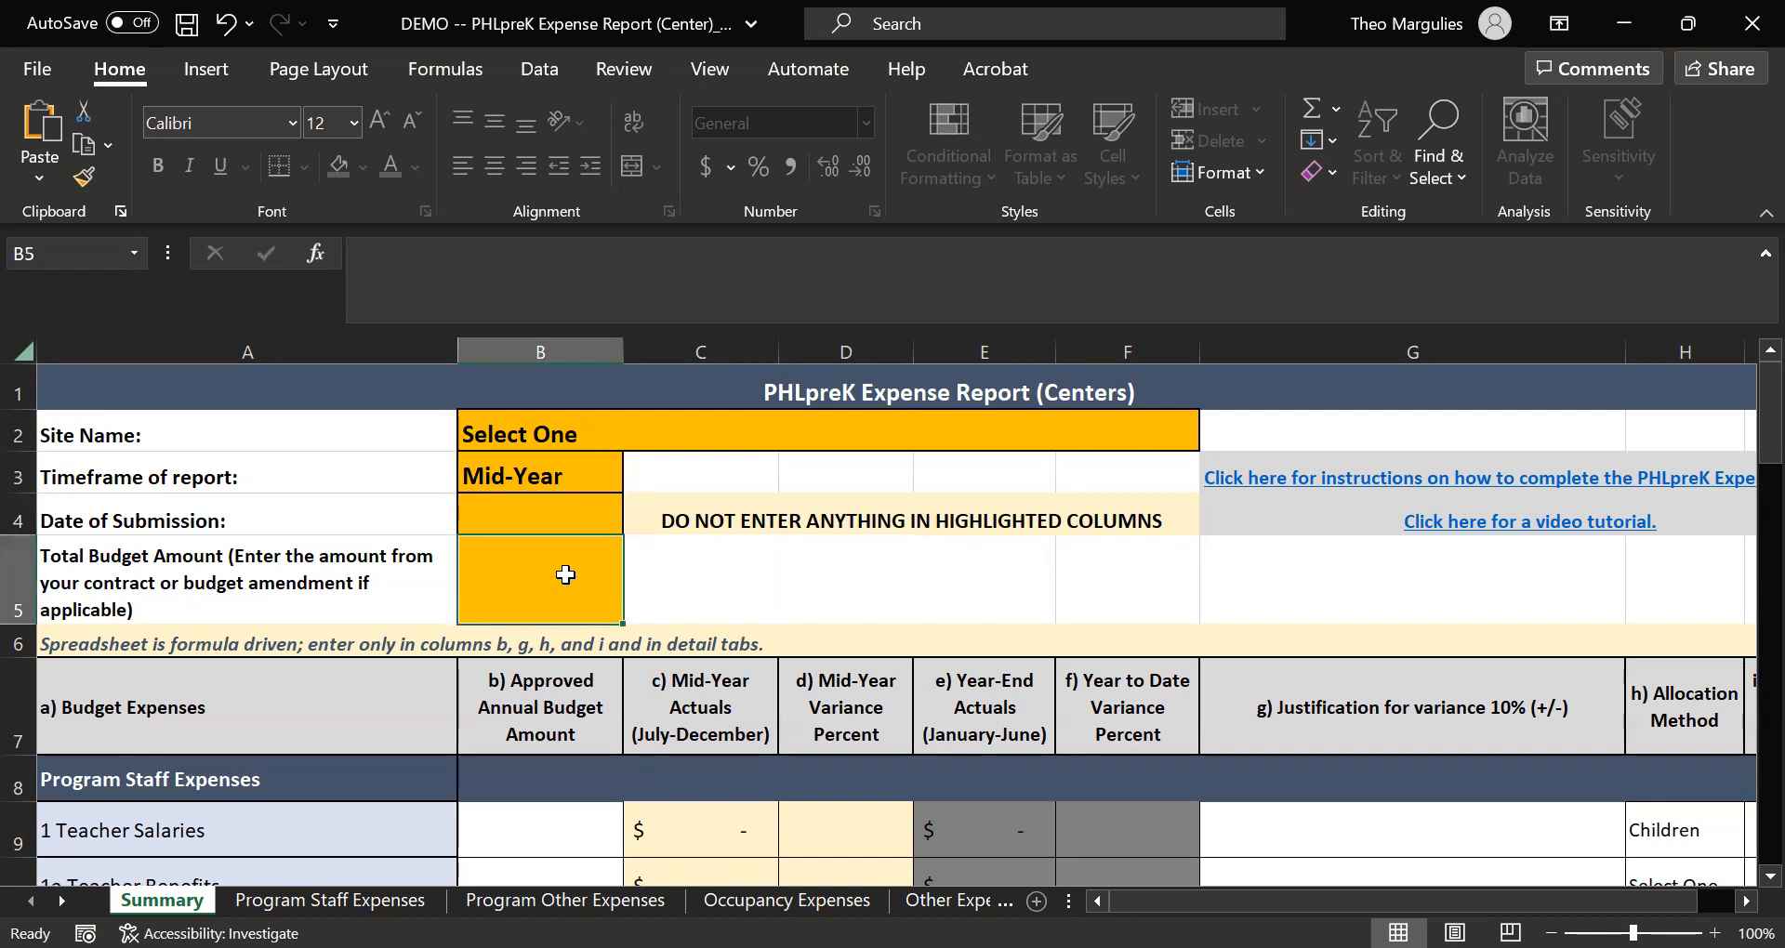
pyautogui.write('100,000')
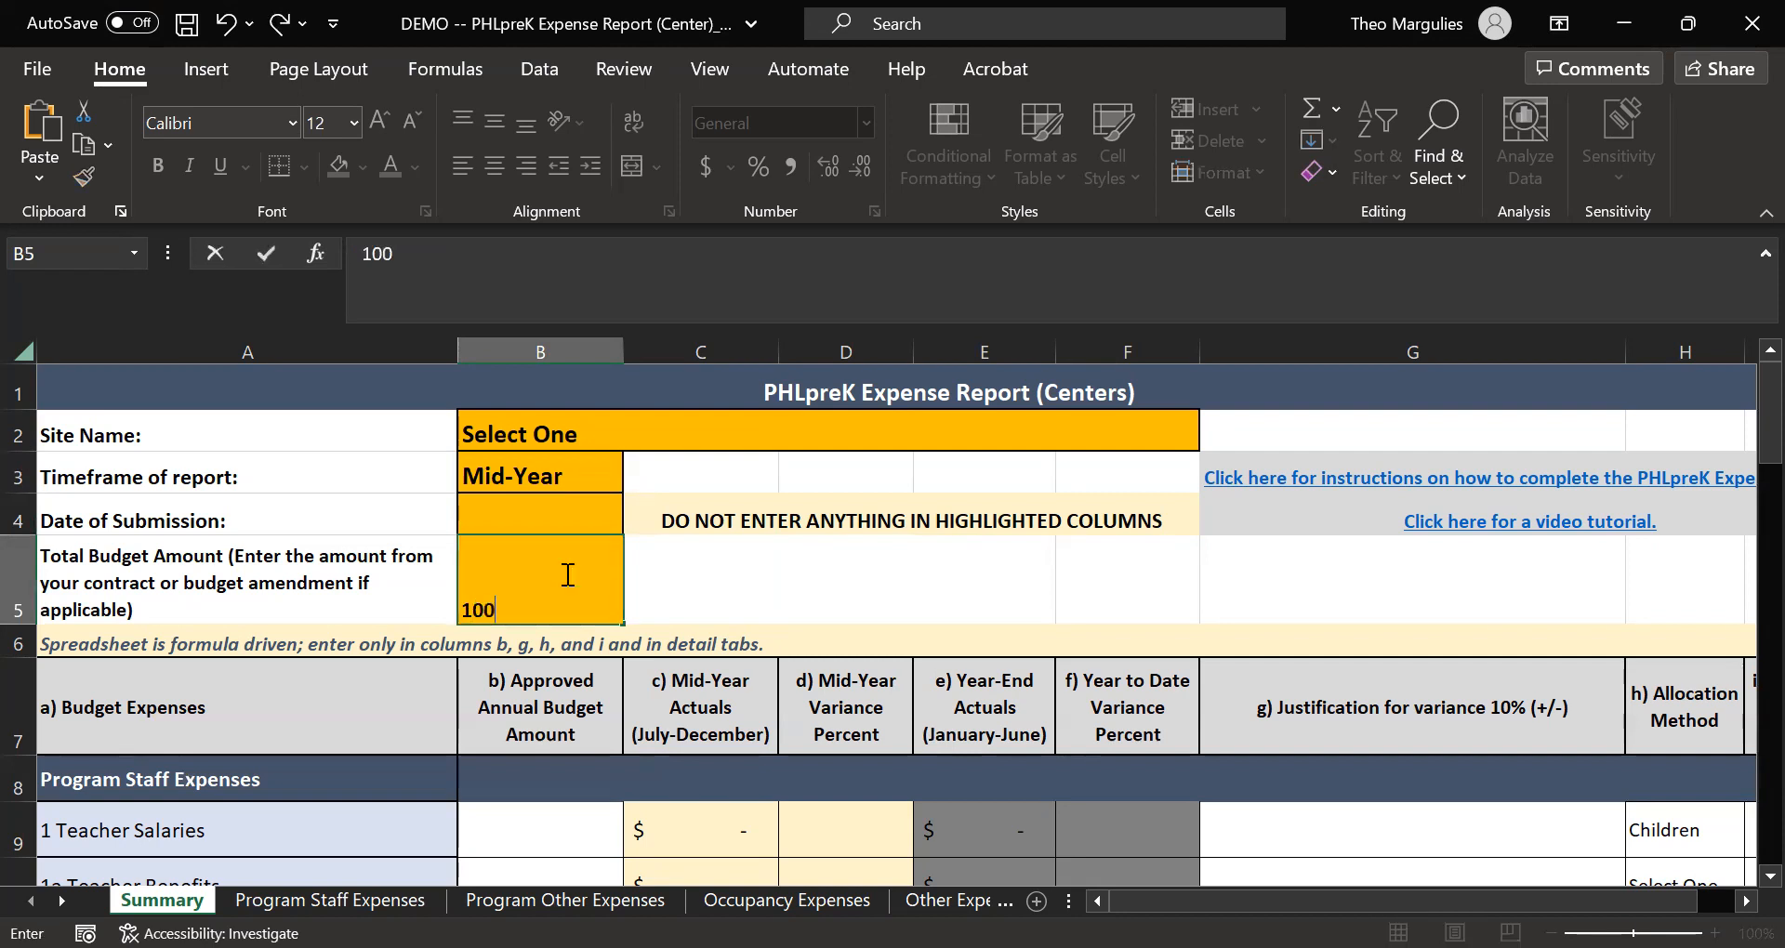
pyautogui.click(665, 571)
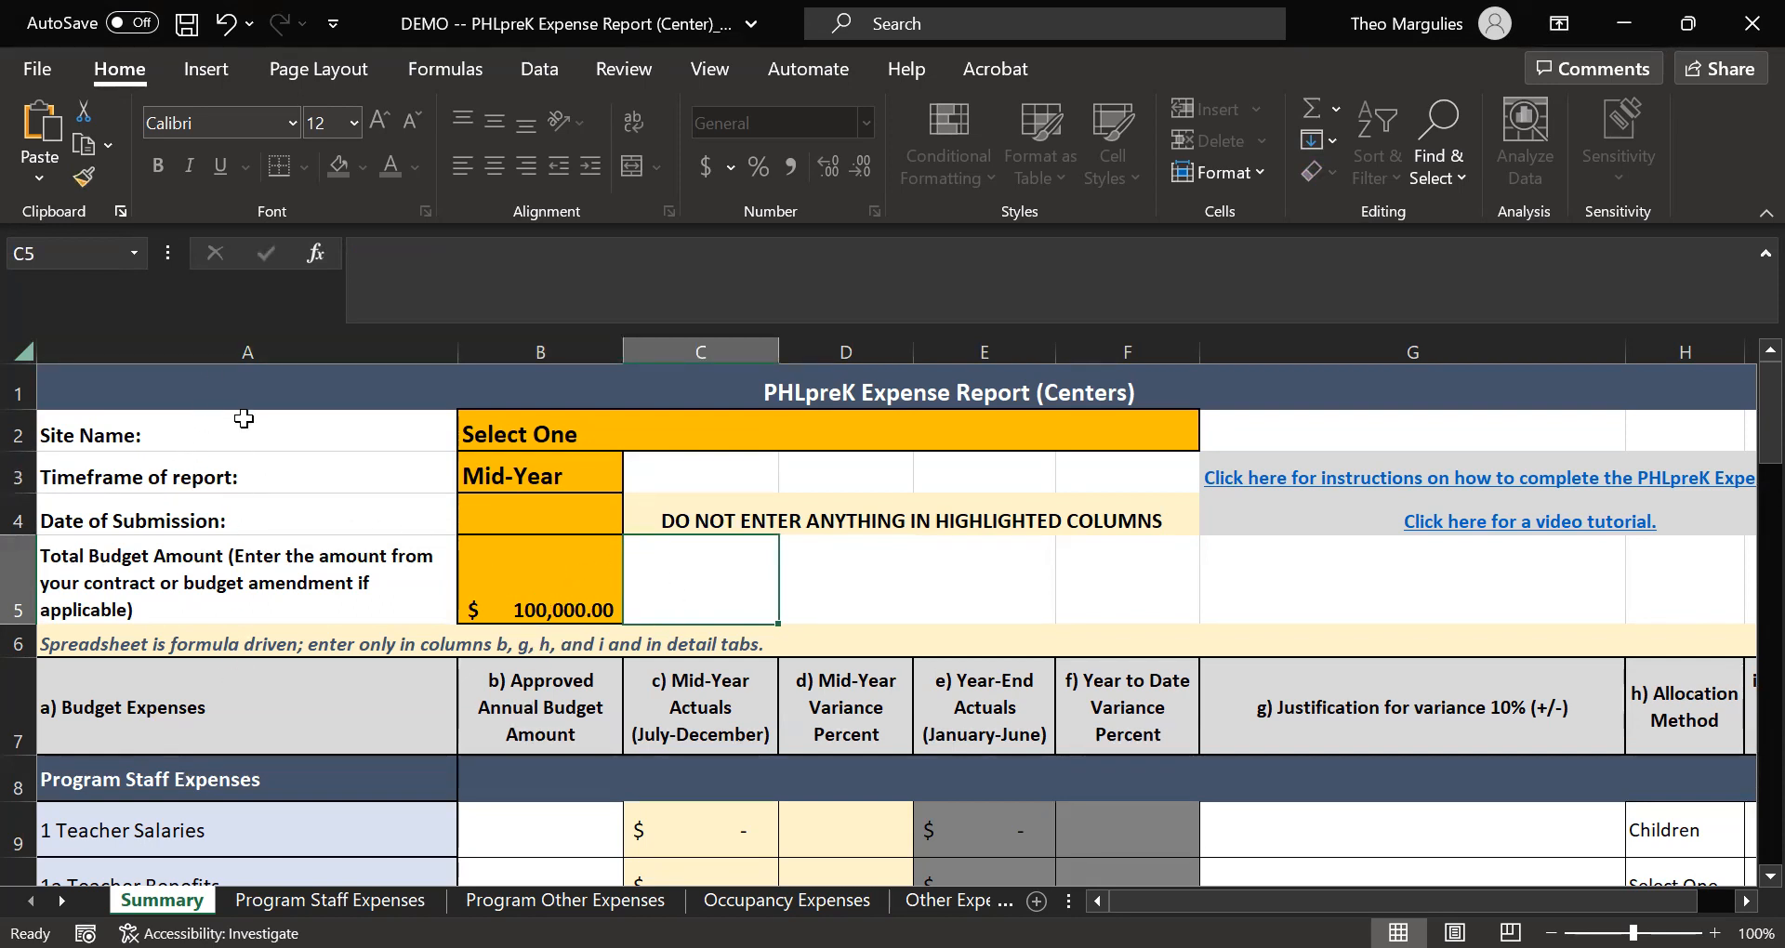
# Examine the budget expense categories and the approved annual budget column on the Summary sheet, from Program Staff Expenses through the Total row.
pyautogui.scroll(-1, 219, 777)
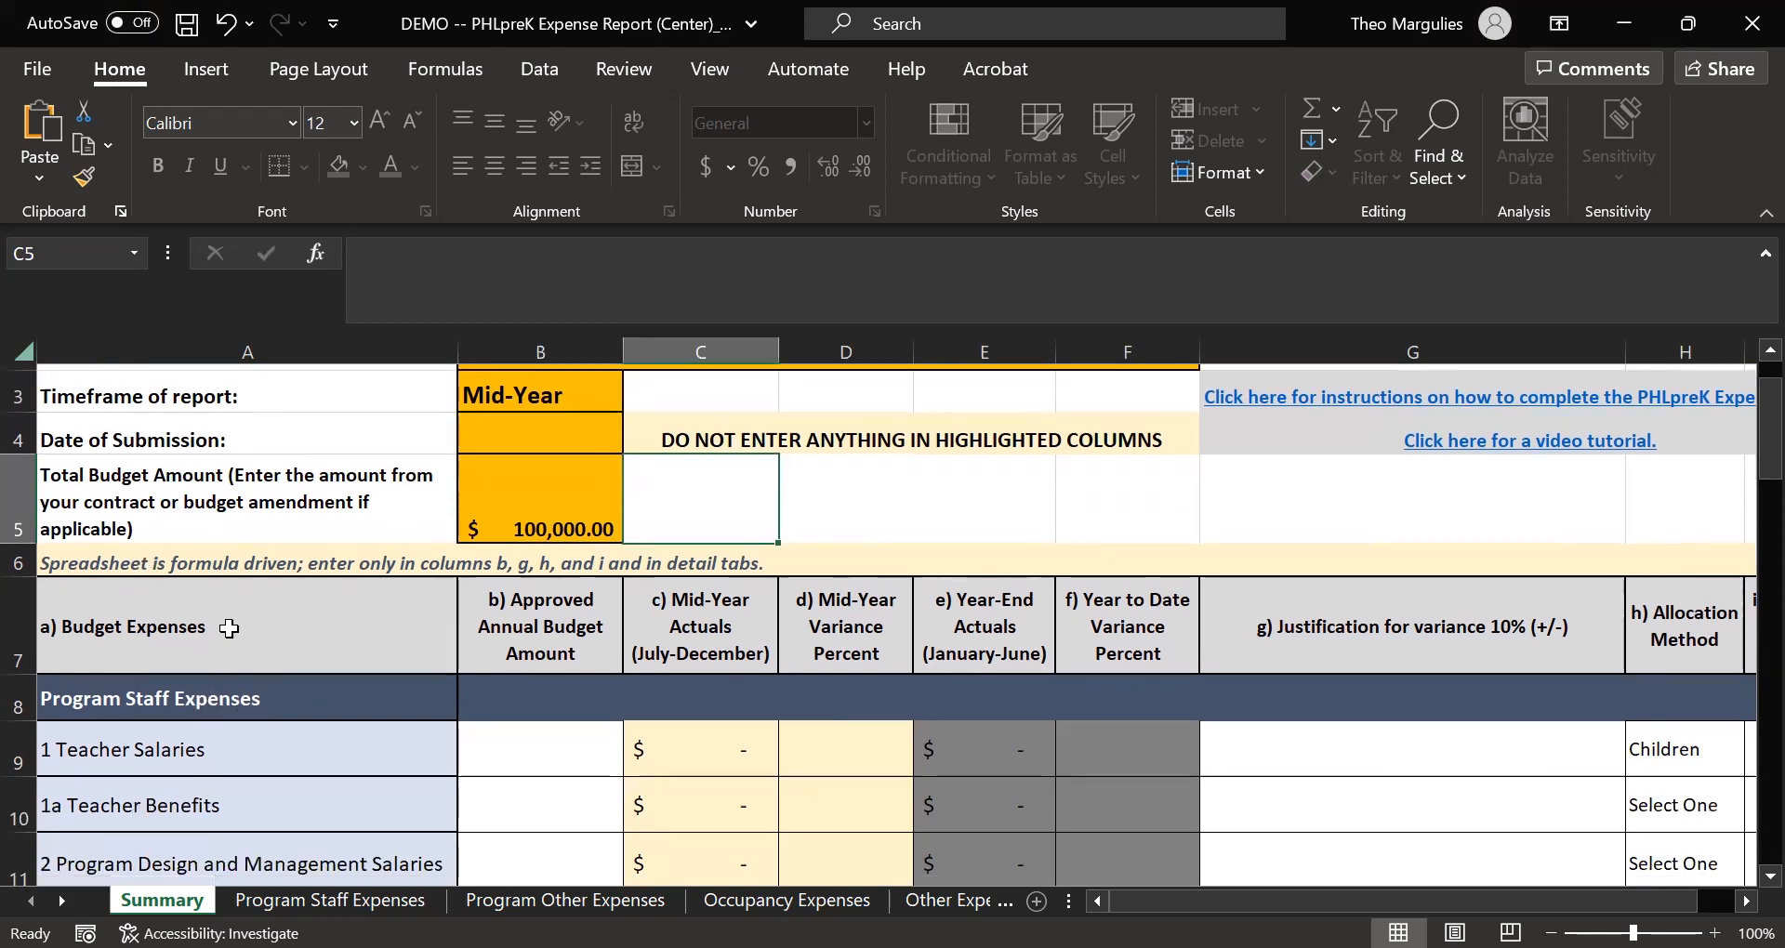
pyautogui.scroll(-1, 305, 681)
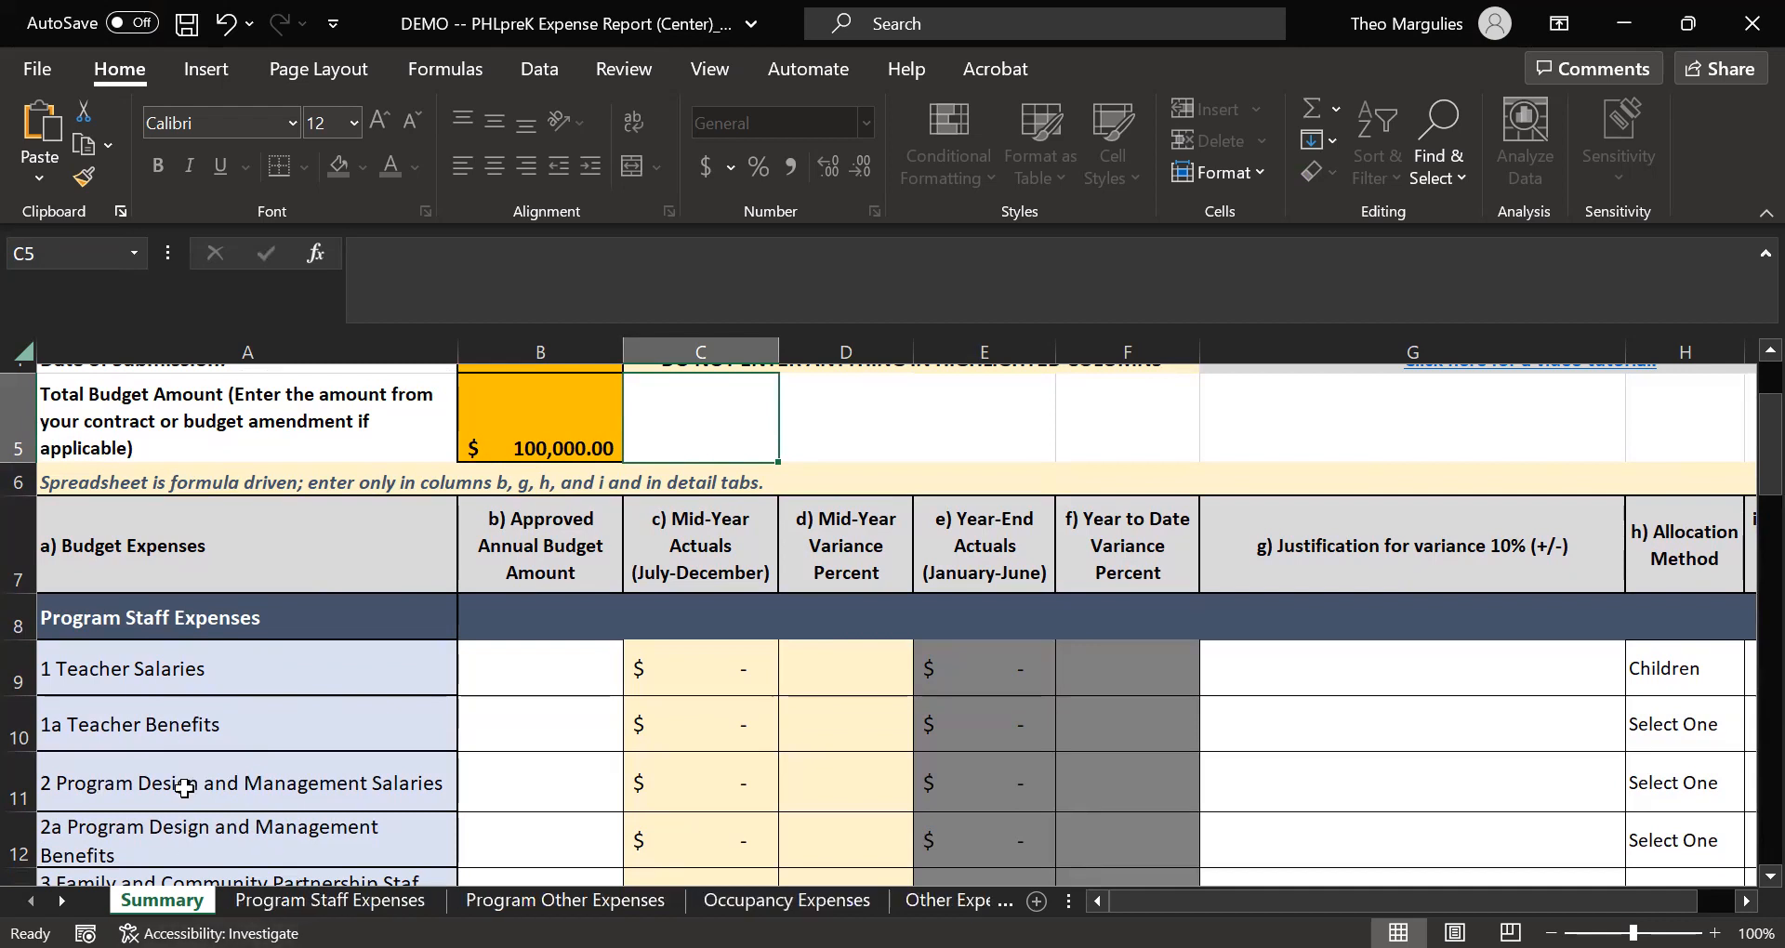
pyautogui.scroll(-2, 180, 725)
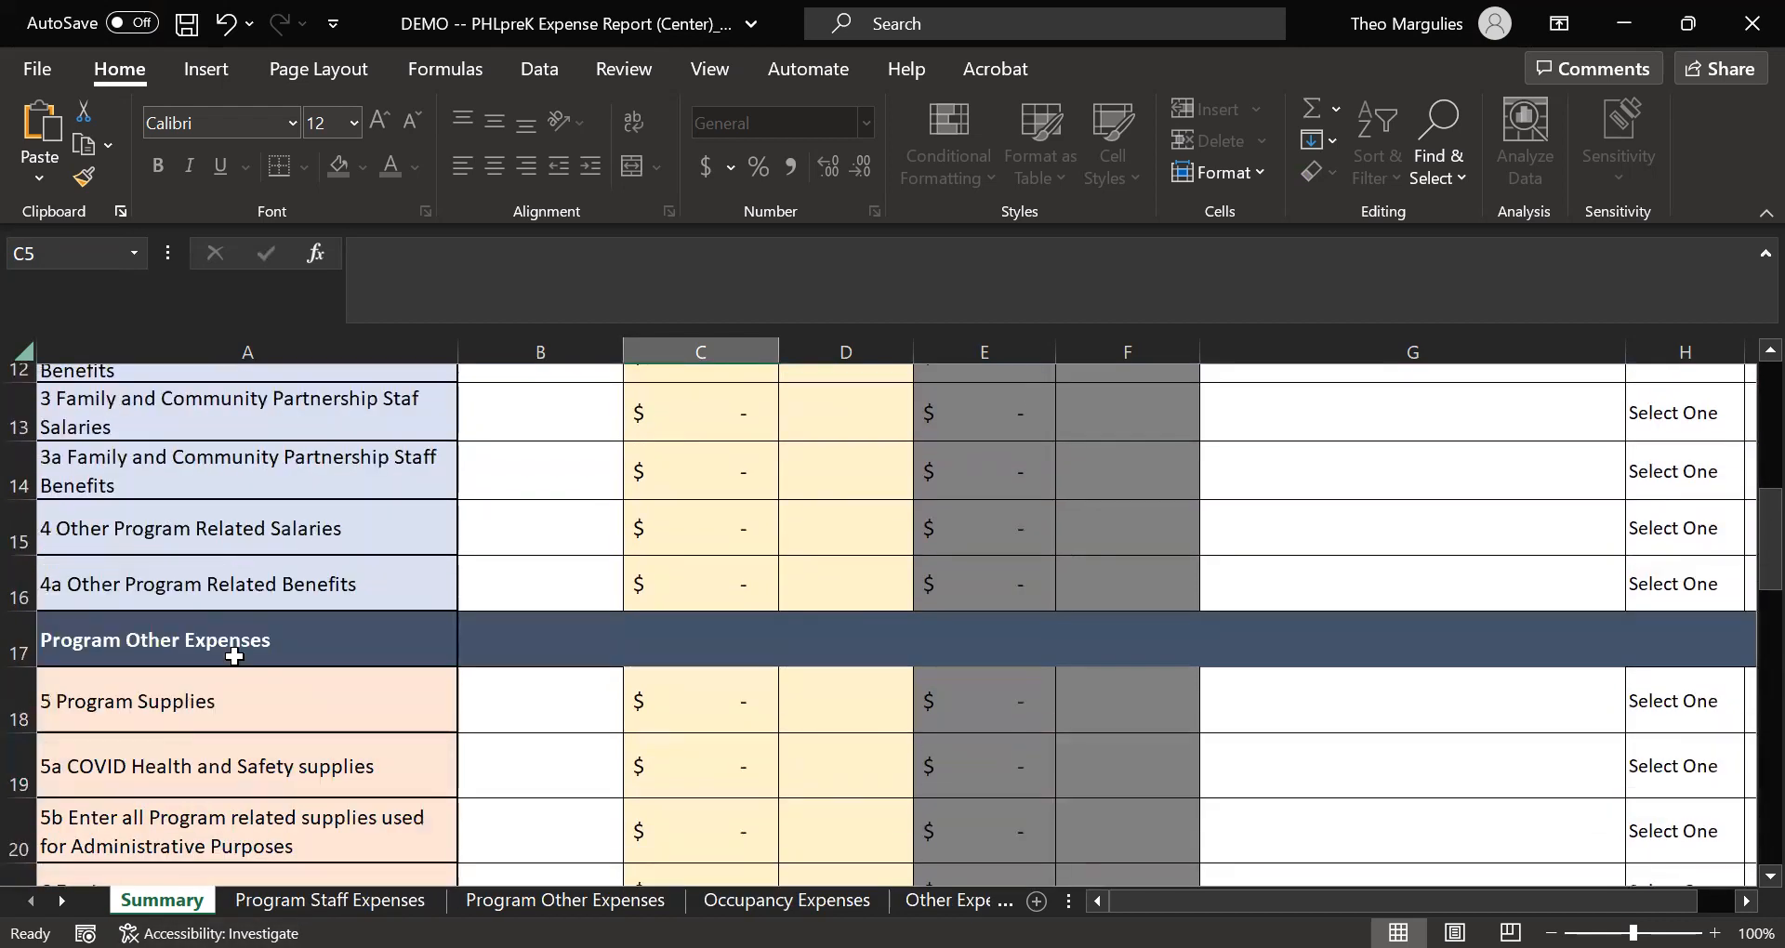
pyautogui.scroll(-3, 234, 660)
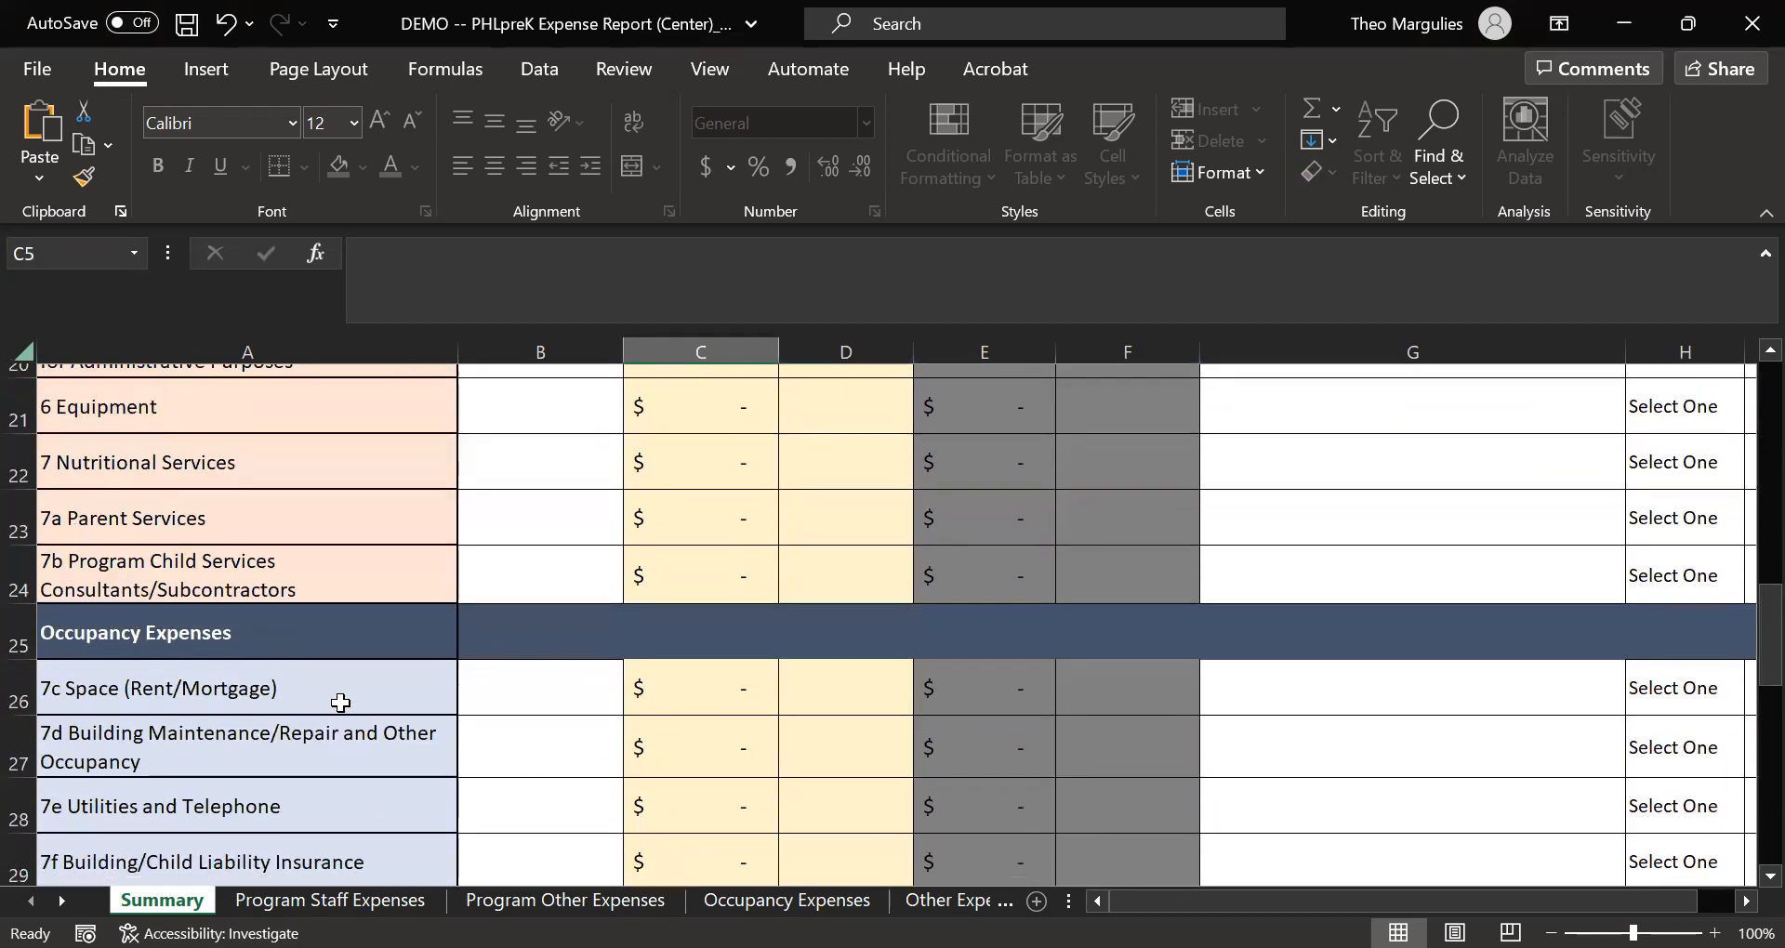
pyautogui.scroll(-3, 366, 703)
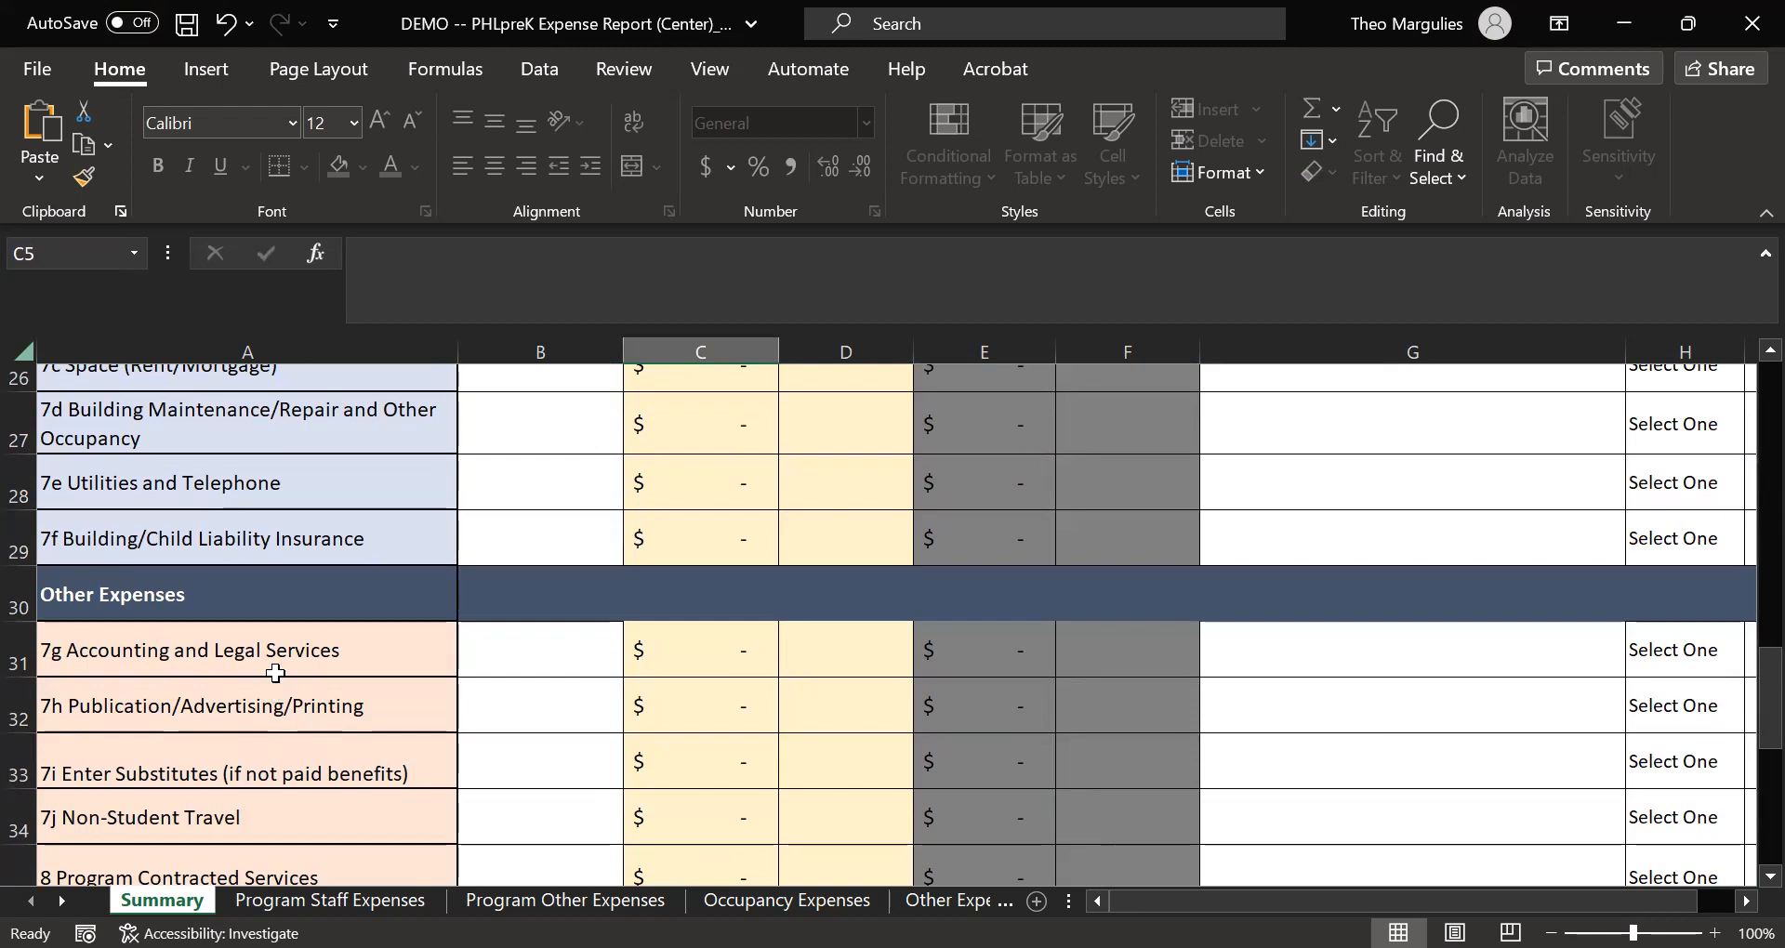
pyautogui.scroll(2, 275, 673)
pyautogui.scroll(6, 275, 673)
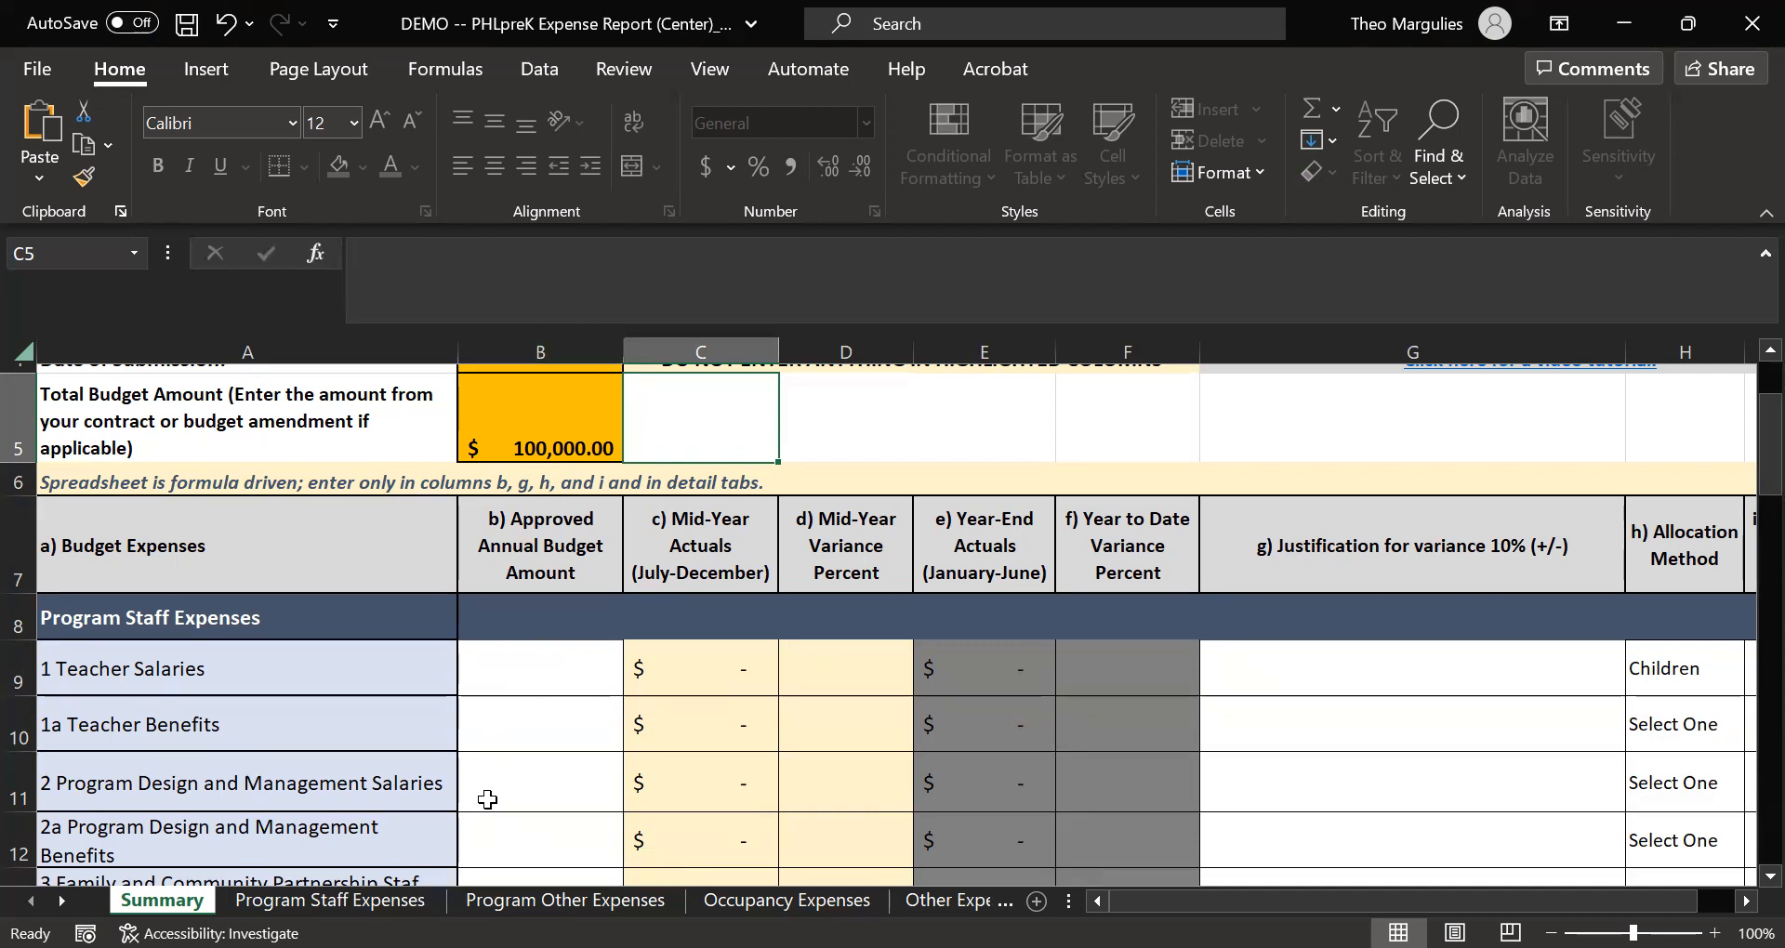
pyautogui.scroll(-5, 525, 727)
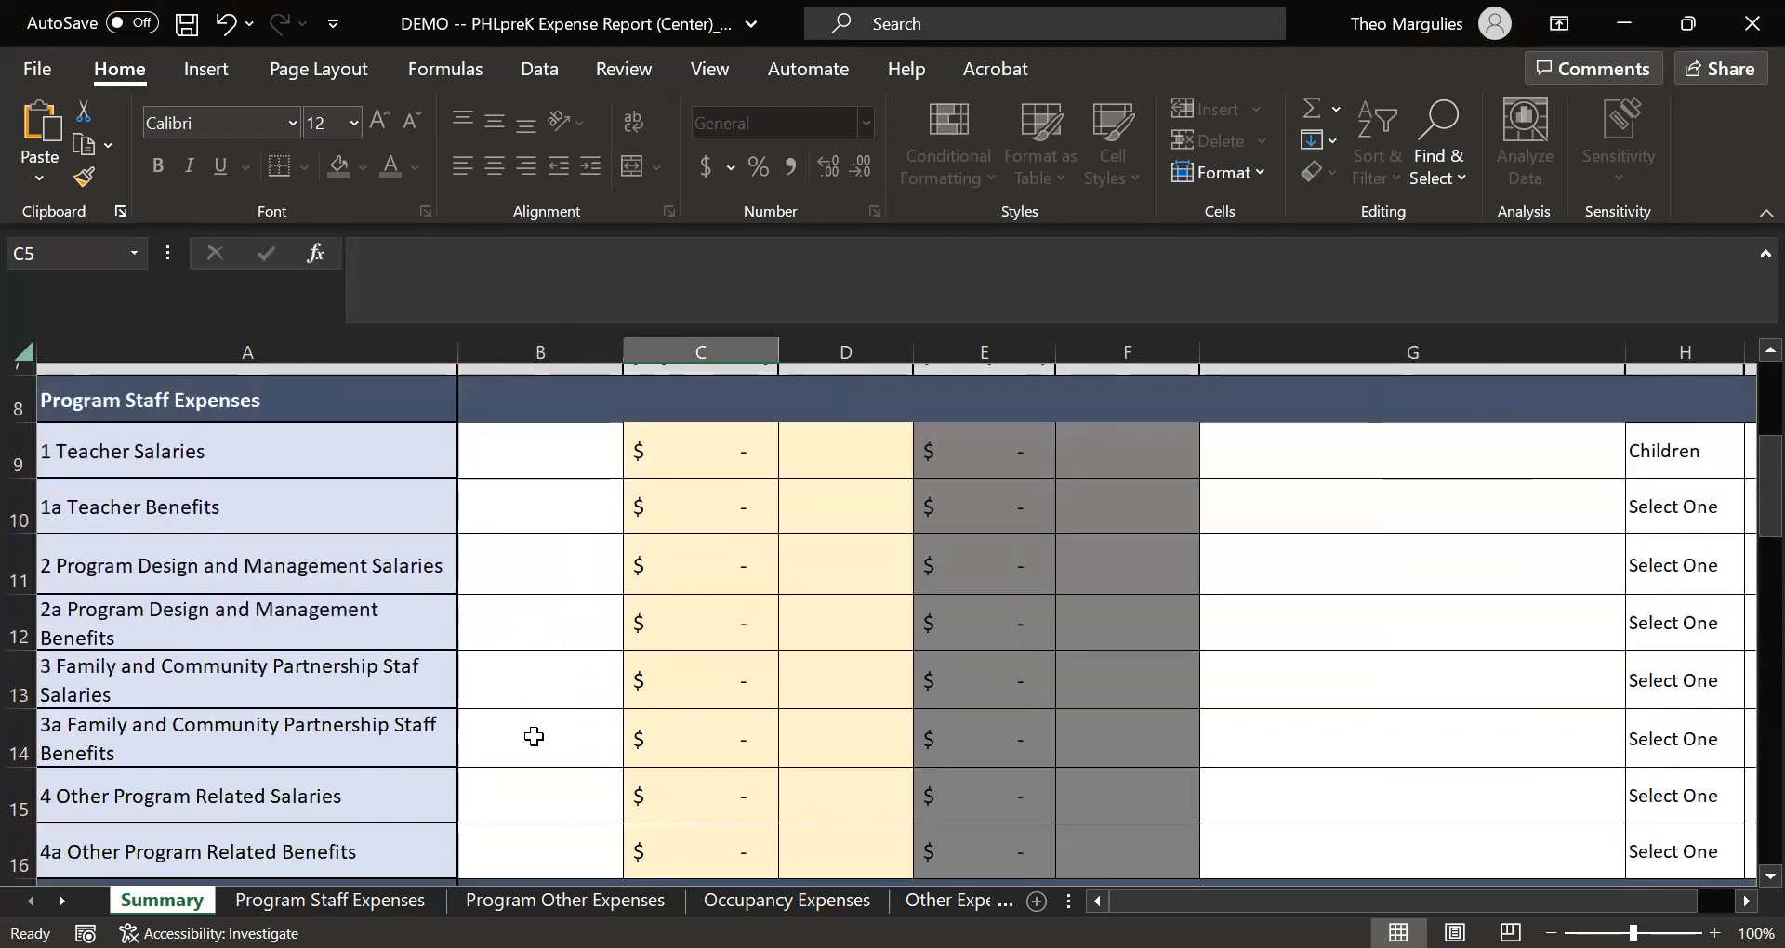
pyautogui.scroll(-5, 534, 736)
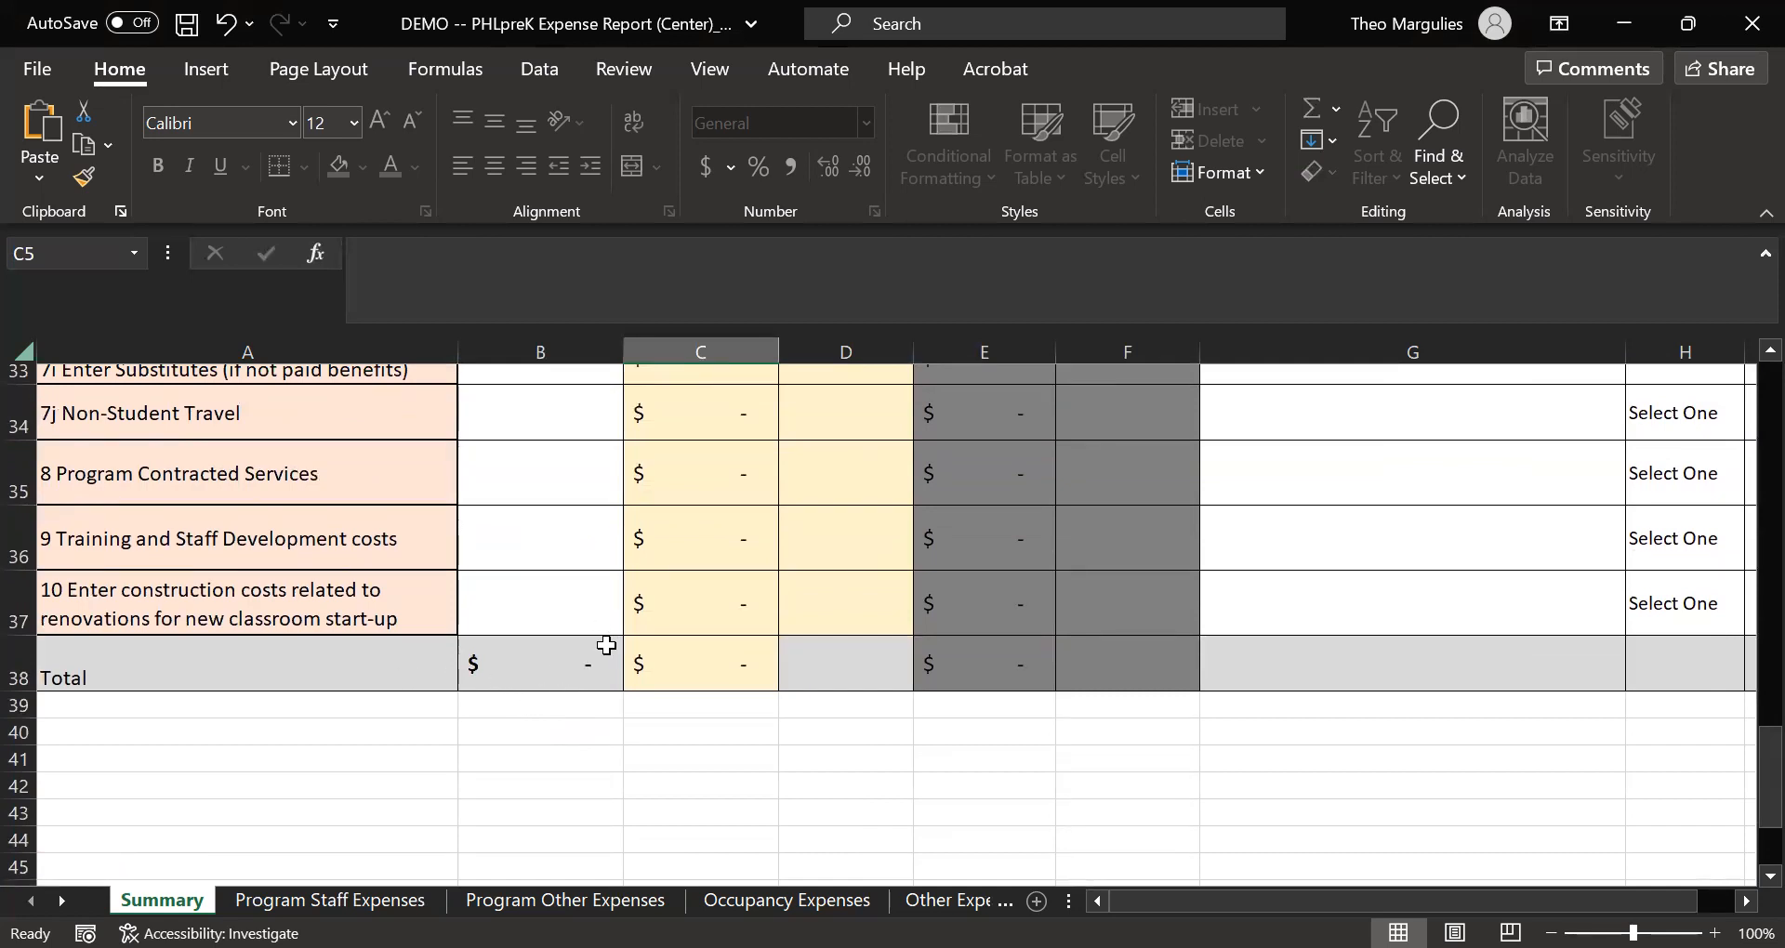
pyautogui.scroll(5, 590, 670)
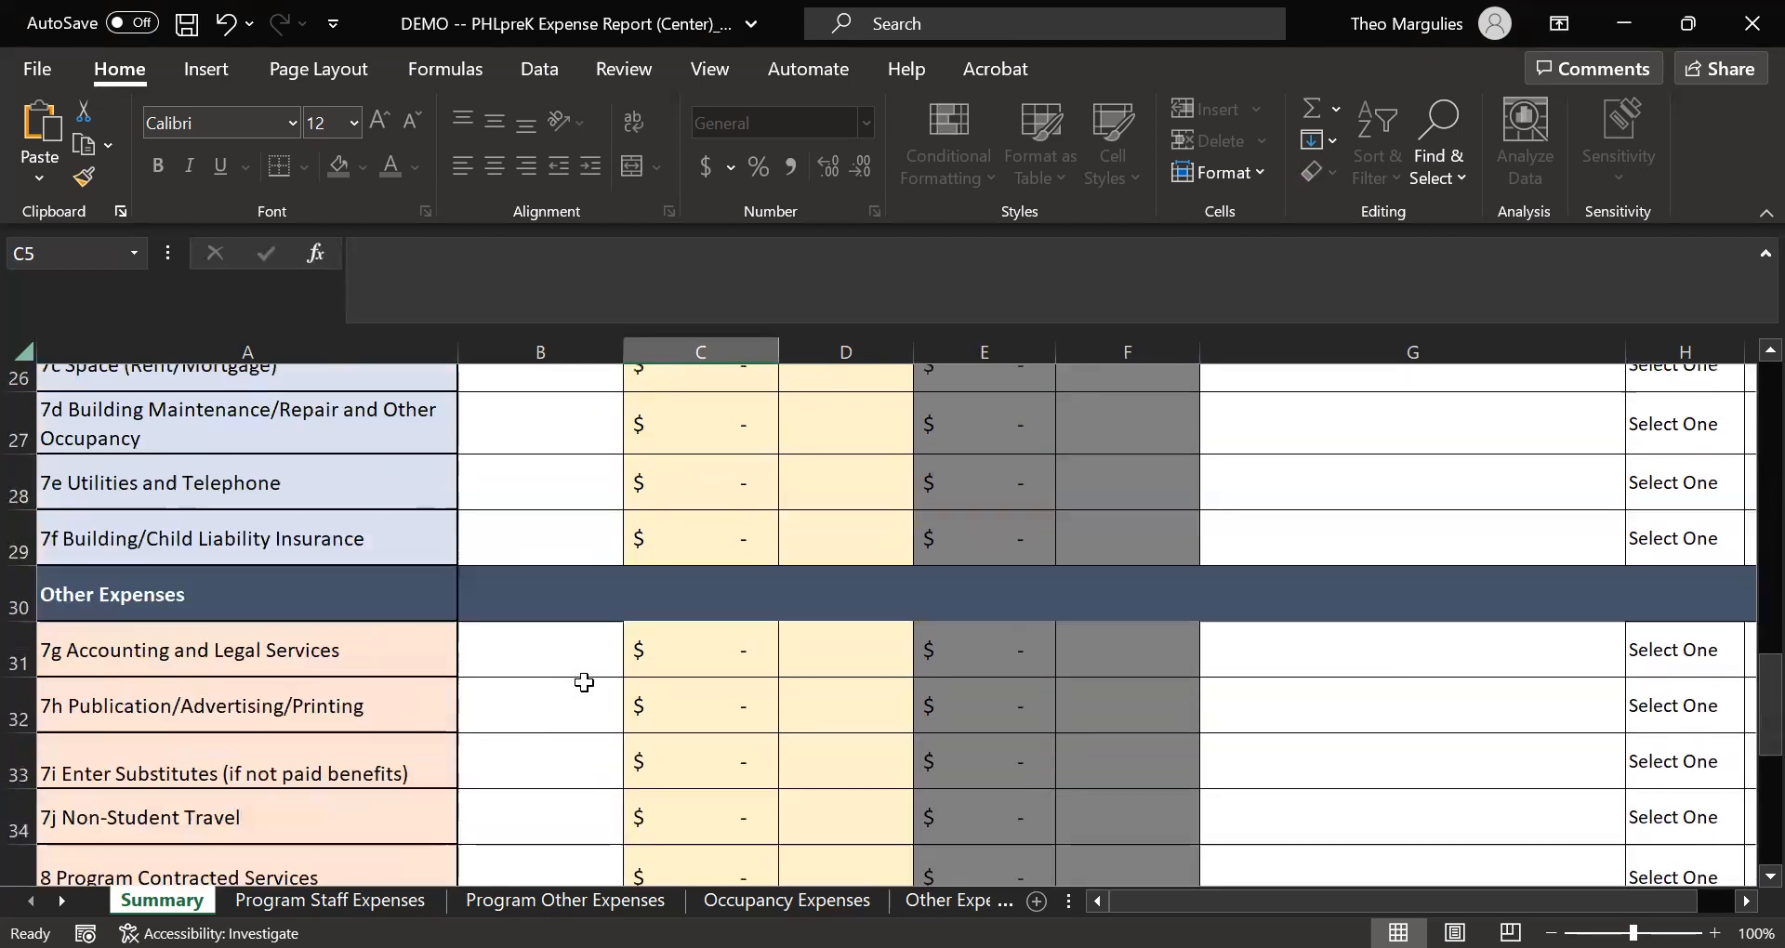
pyautogui.scroll(6, 562, 669)
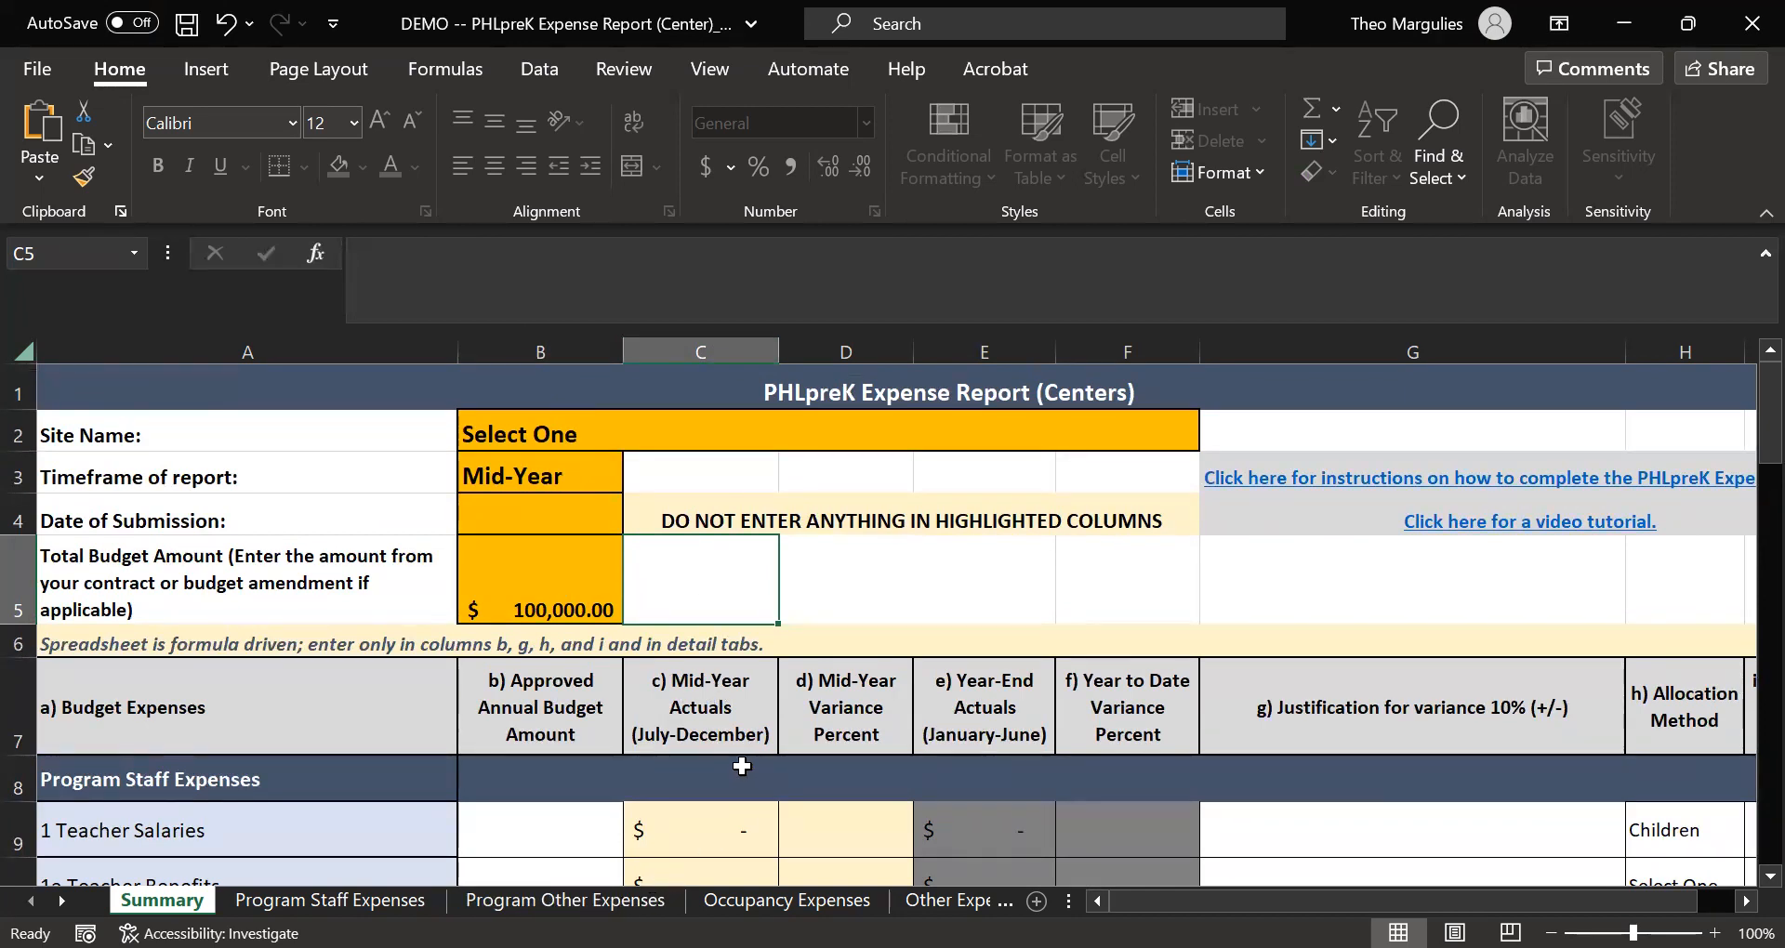
# Try to change the mid-year actuals cell for Teacher Salaries, C9.
pyautogui.scroll(-1, 741, 766)
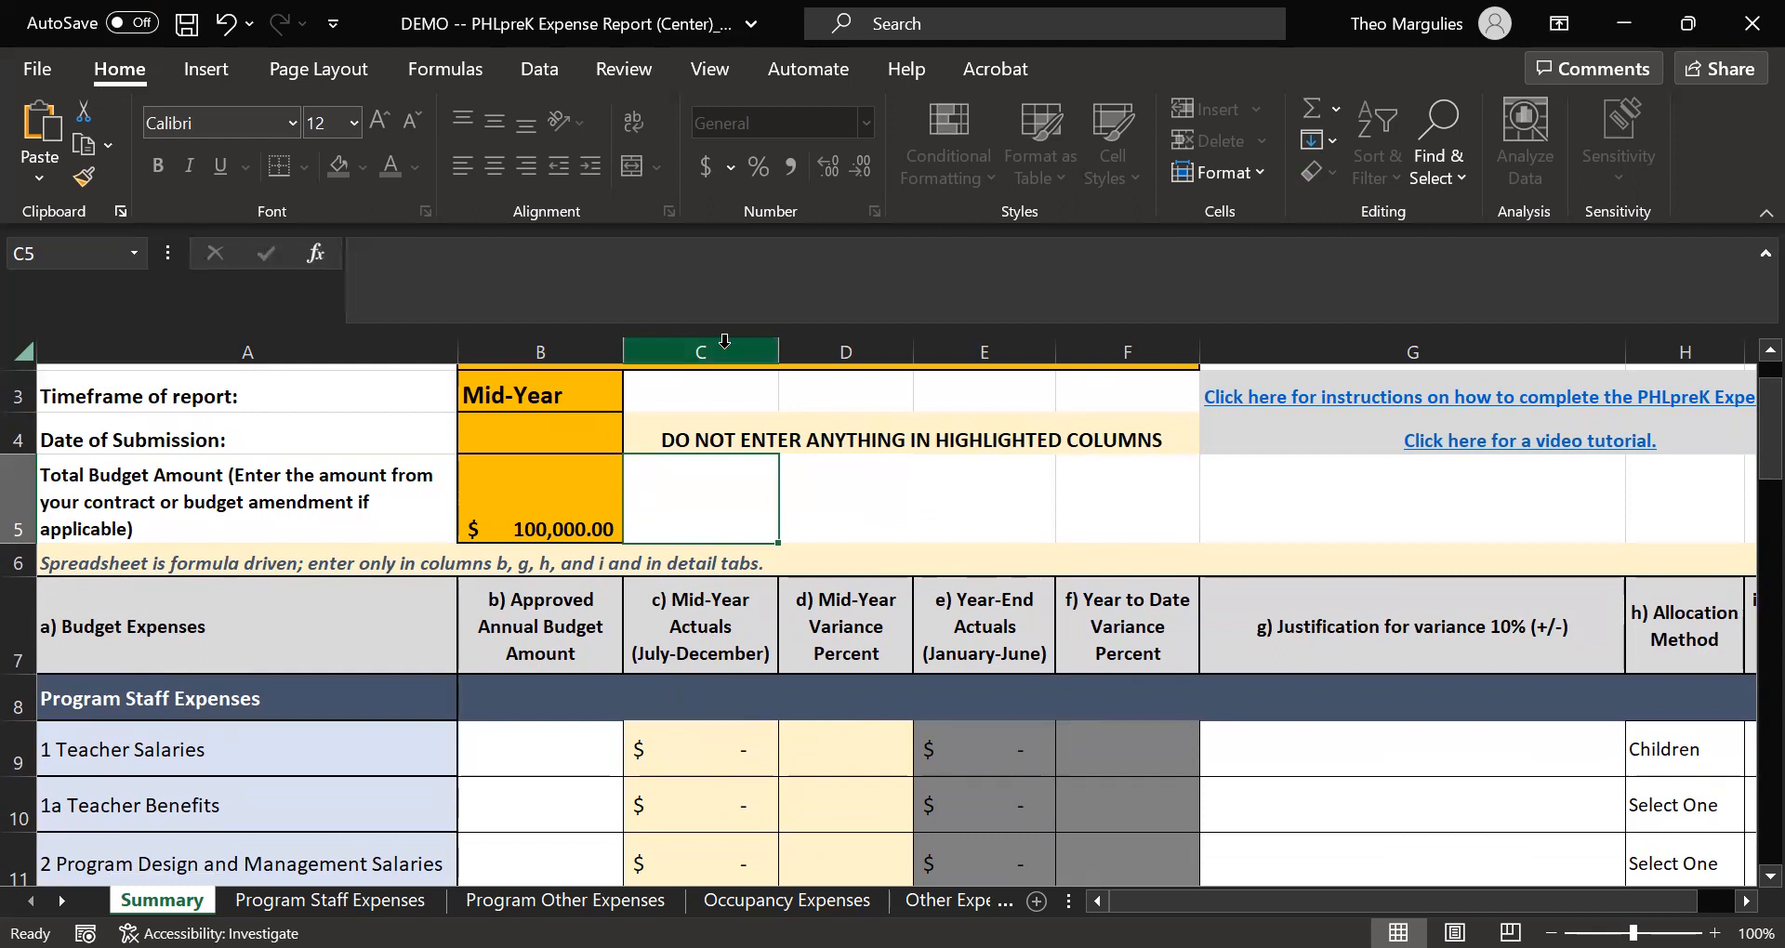
pyautogui.click(707, 744)
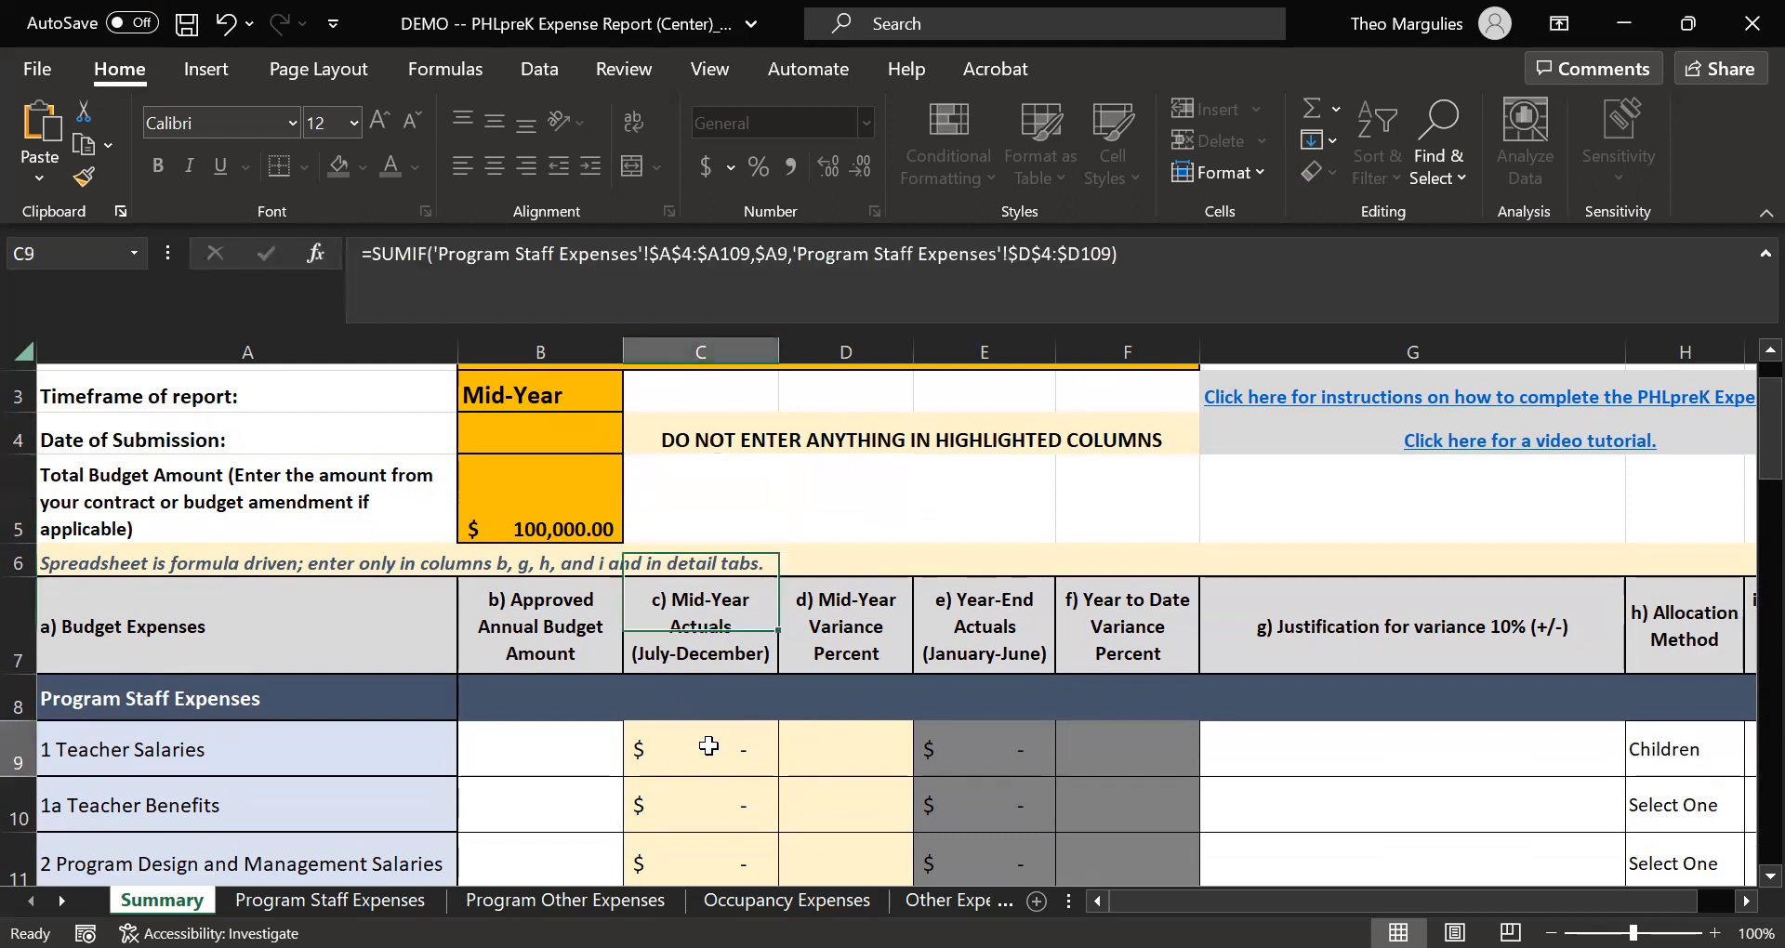
pyautogui.moveTo(765, 779); pyautogui.dragTo(770, 707)
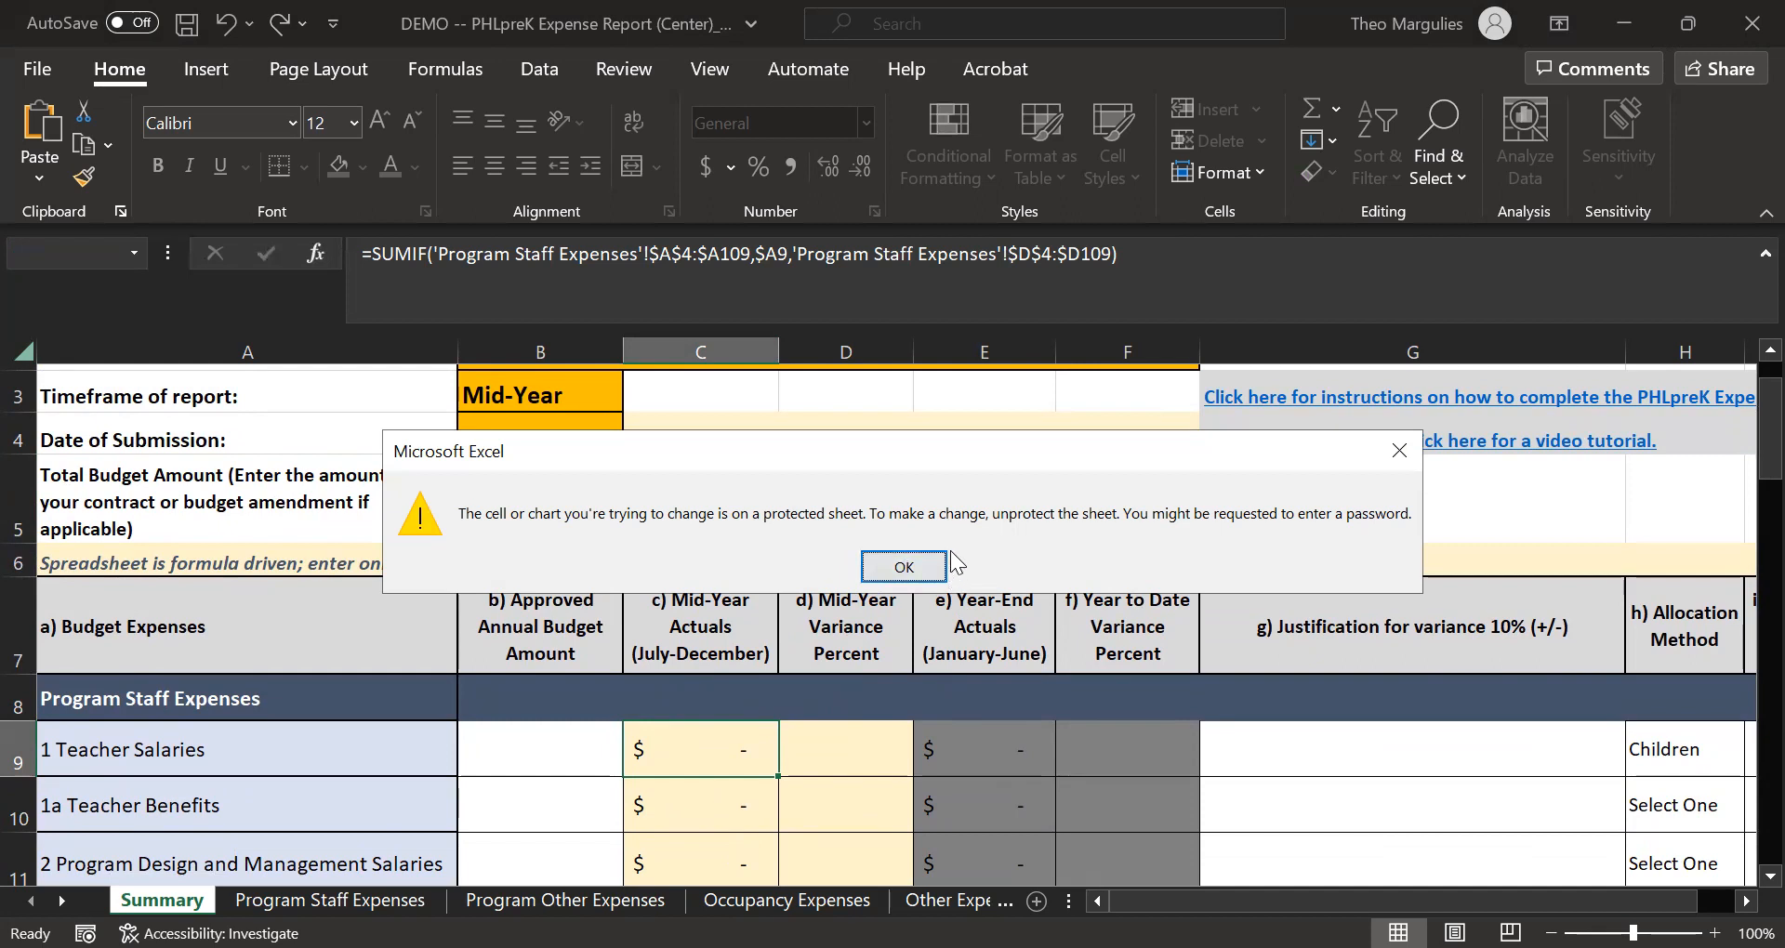
pyautogui.click(916, 568)
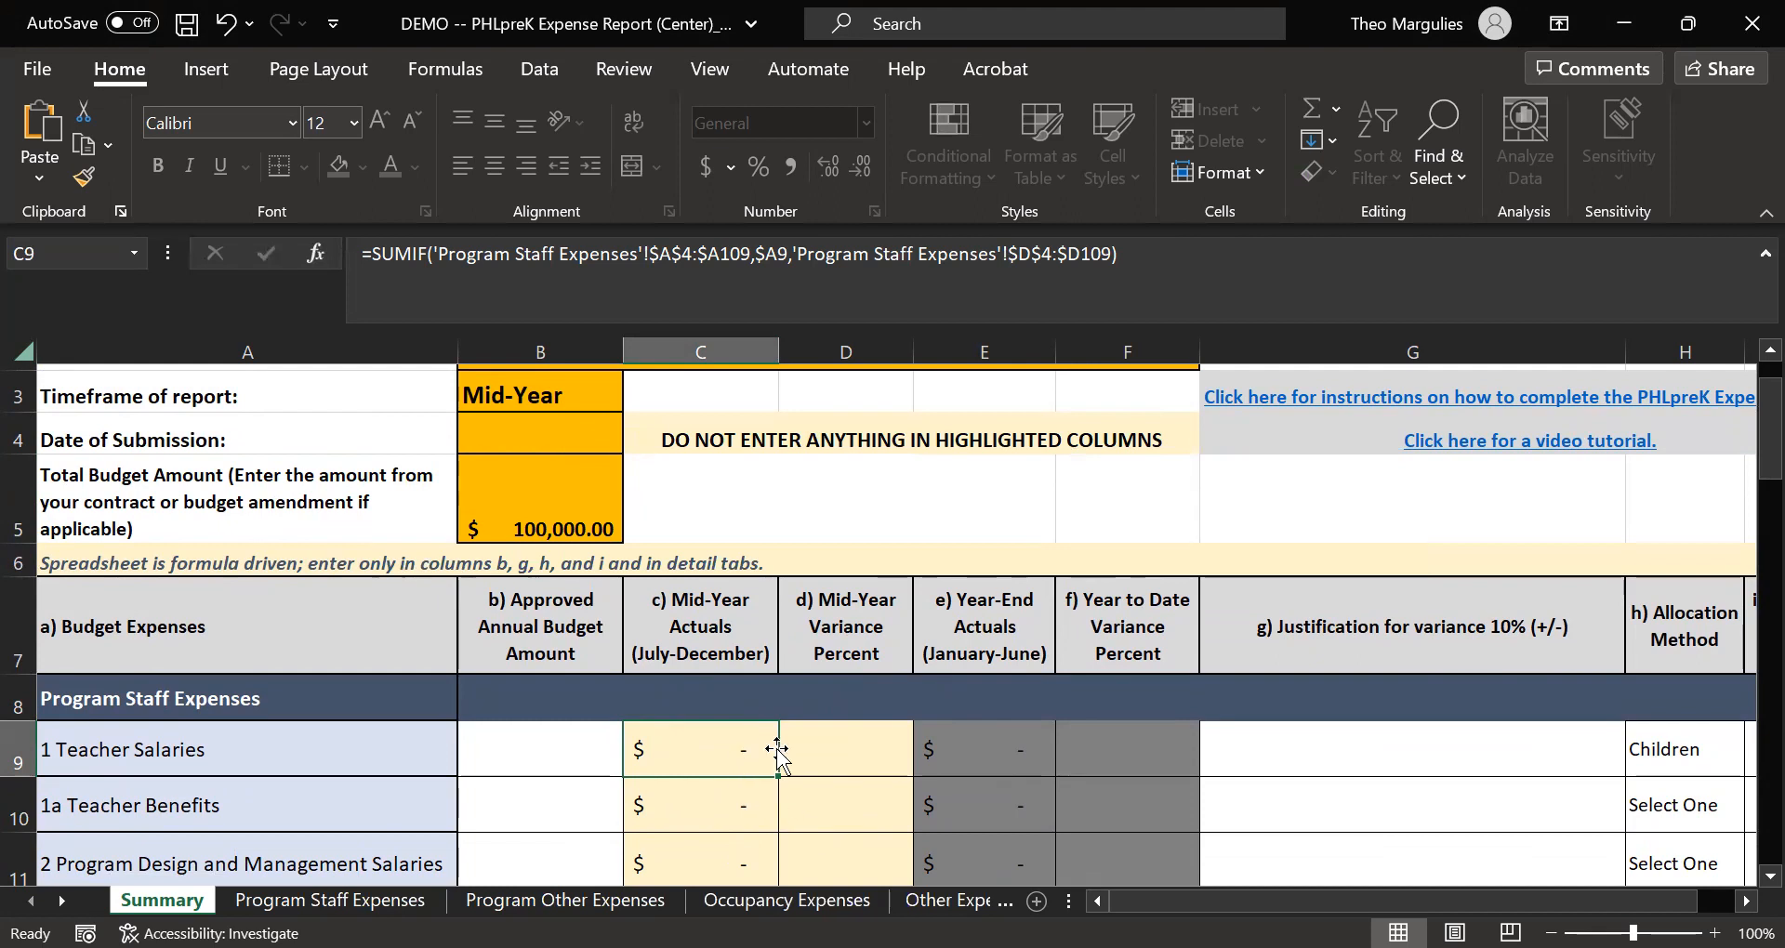
# Examine the justification and allocation columns, including the allocation method options available for Teacher Salaries.
pyautogui.scroll(-2, 781, 744)
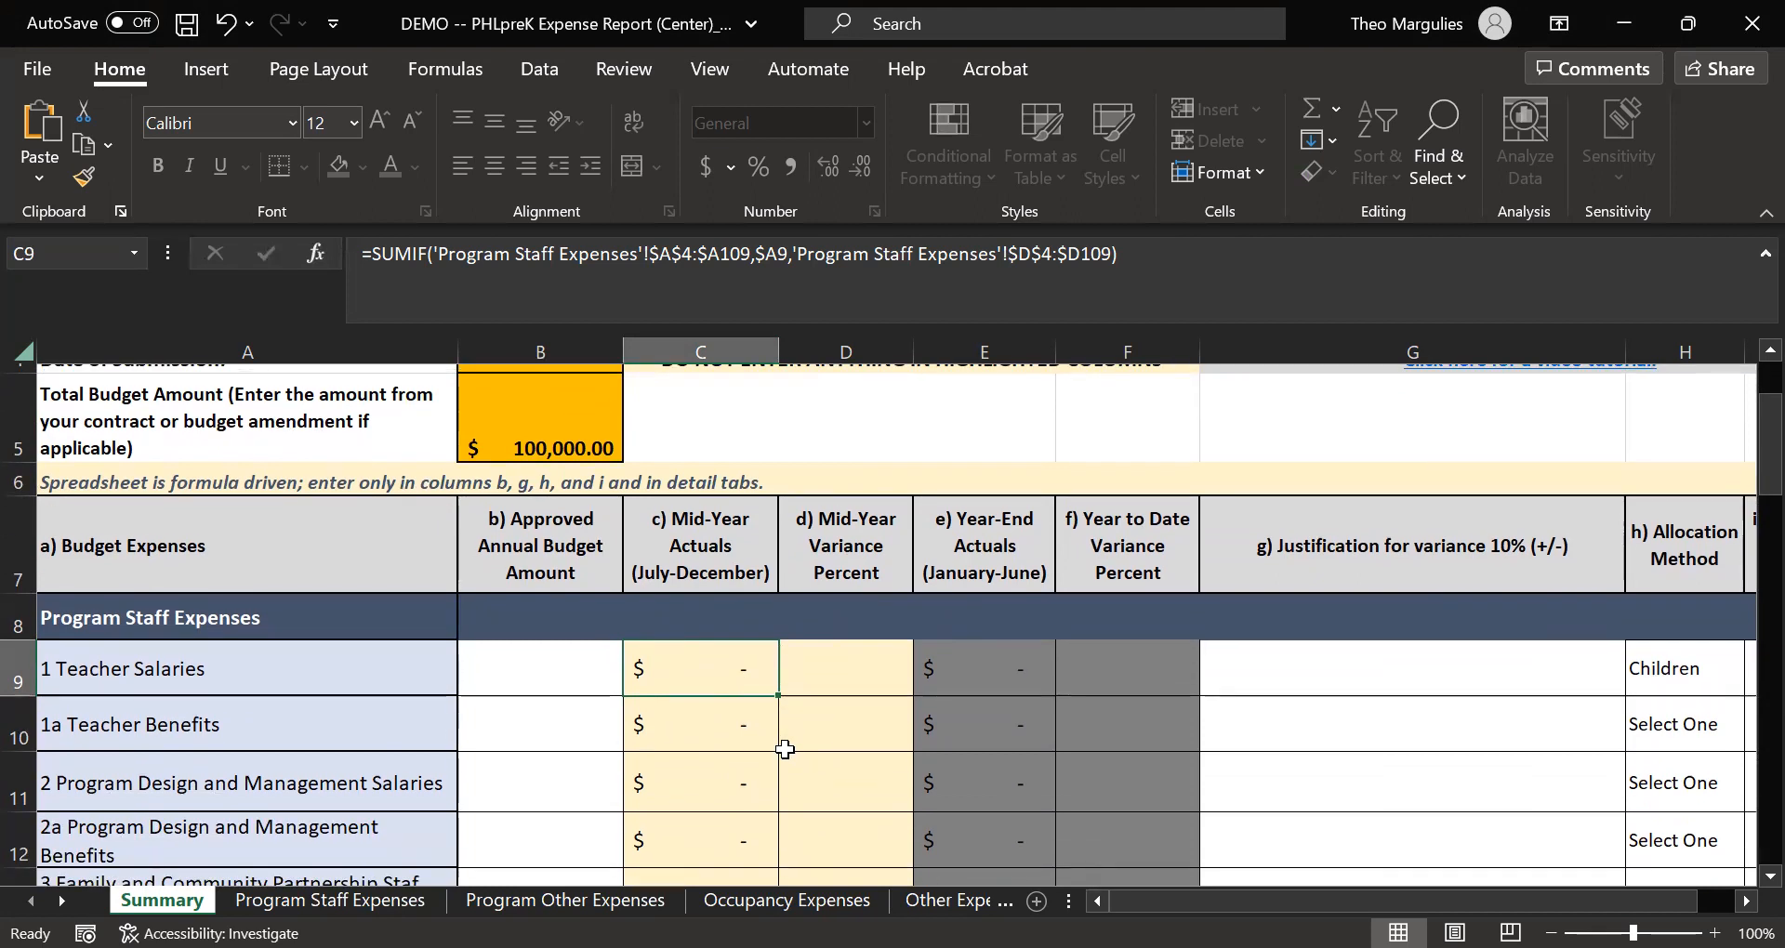
pyautogui.scroll(-1, 760, 732)
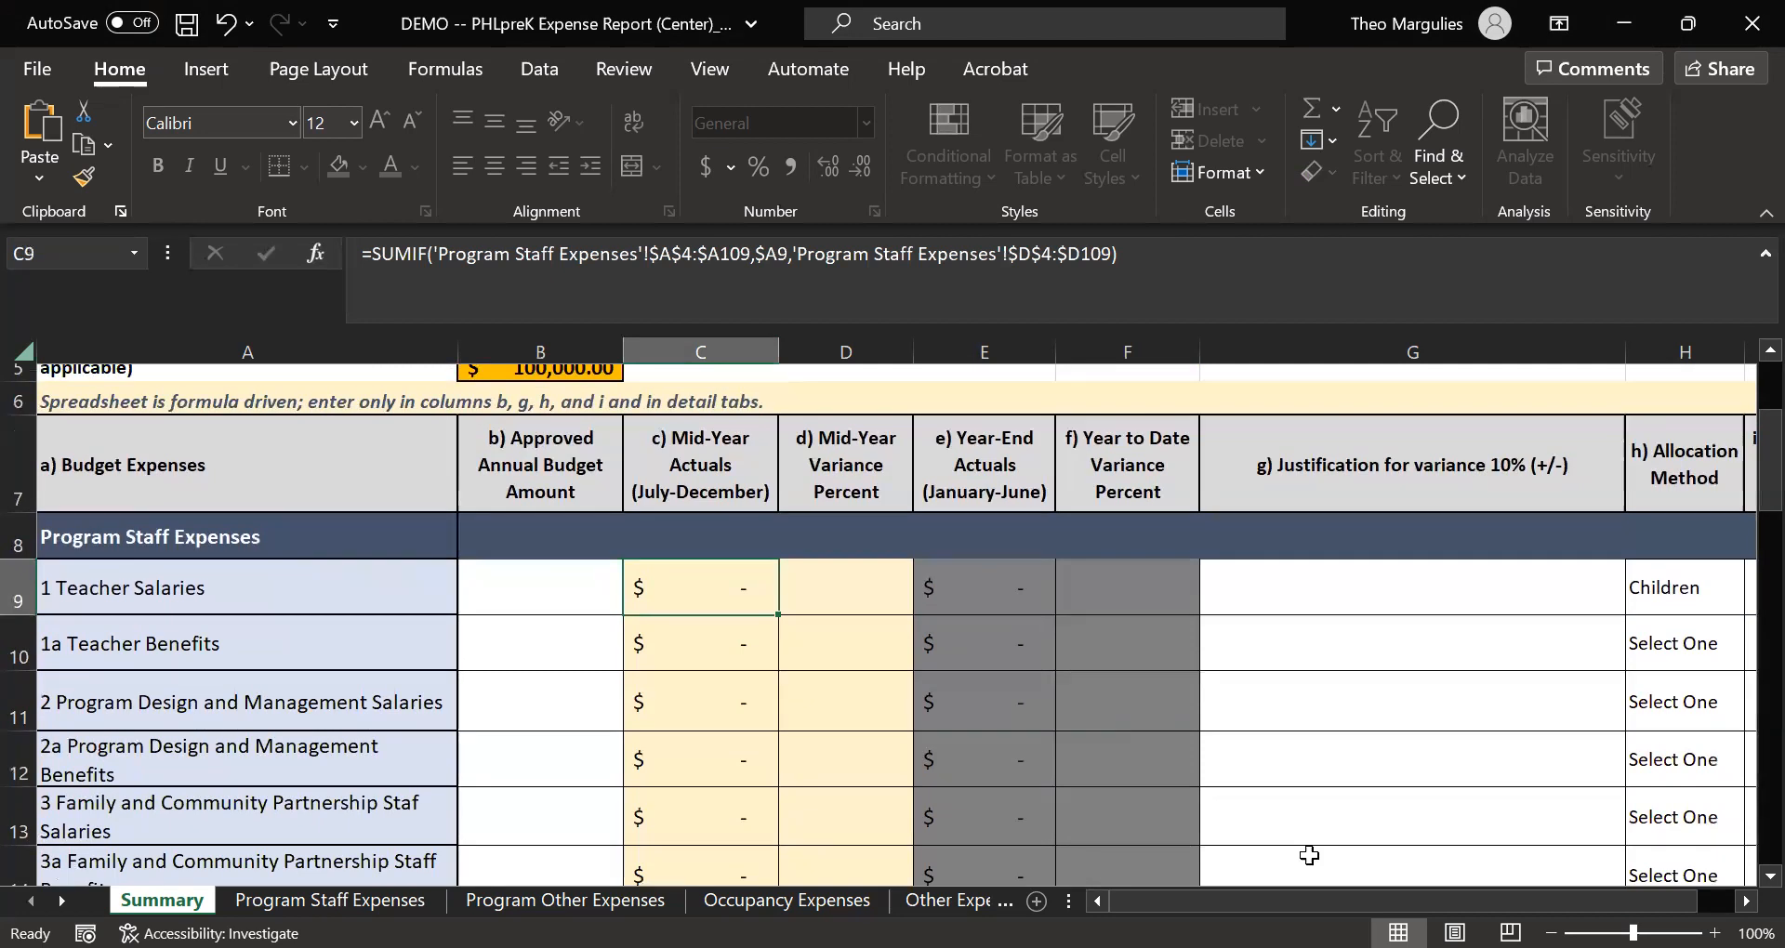
pyautogui.moveTo(1285, 901); pyautogui.dragTo(1359, 899)
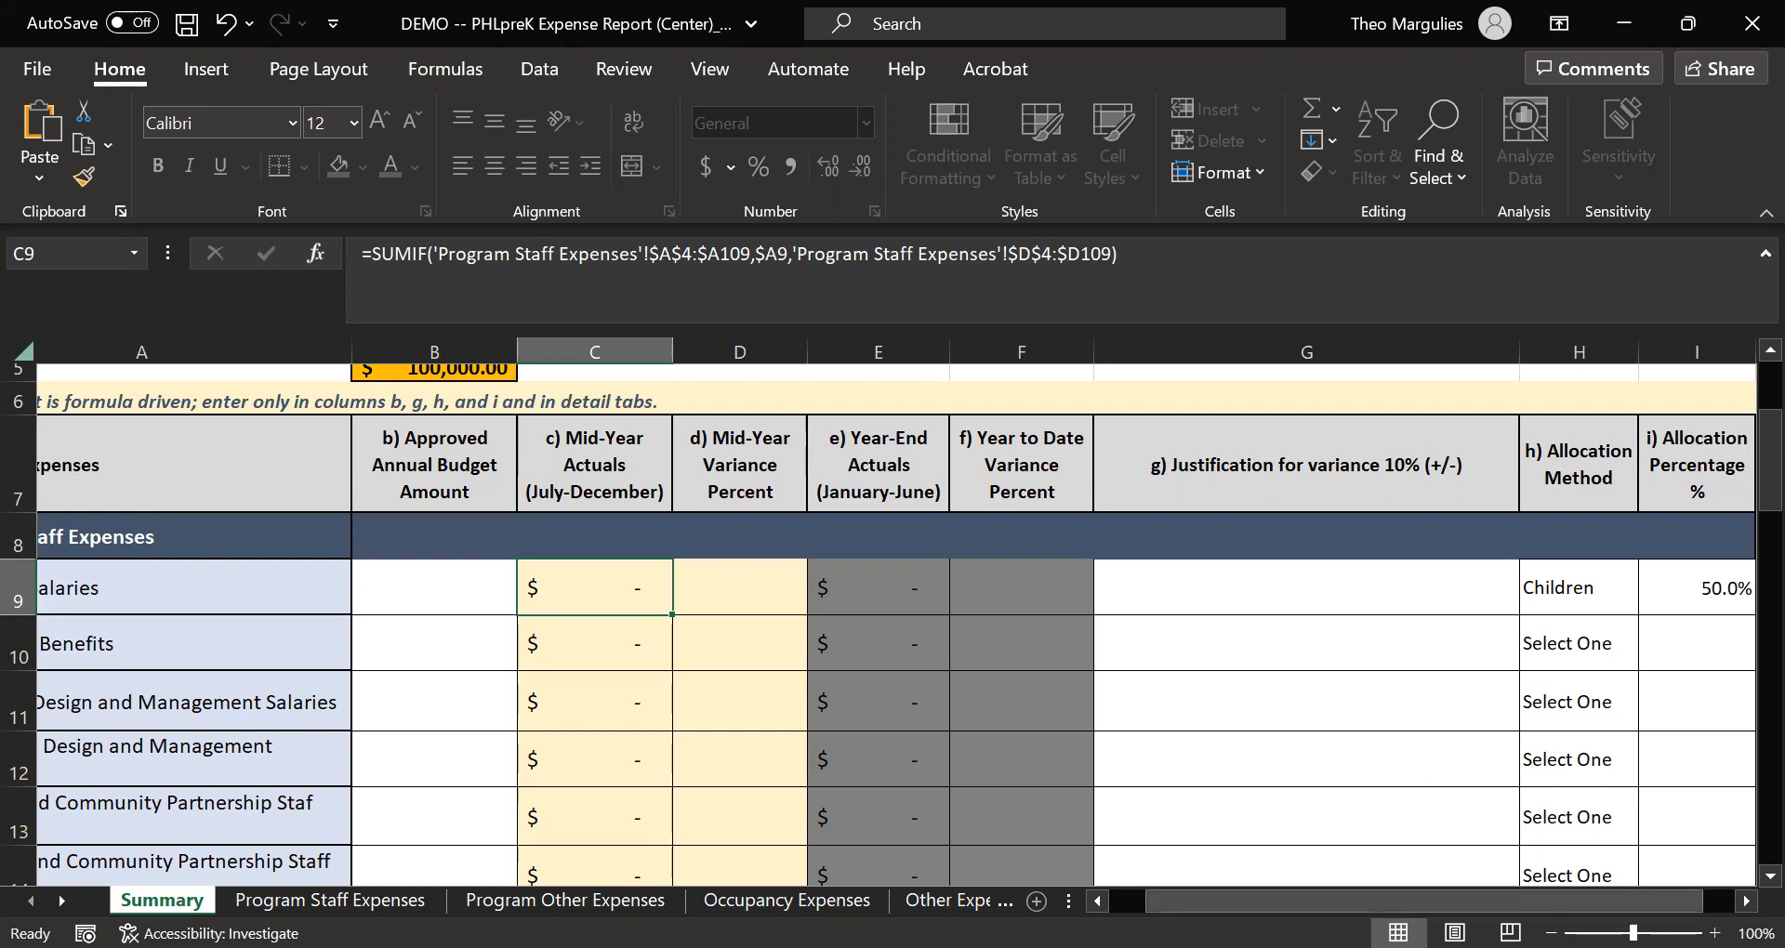
pyautogui.hscroll(2, 1451, 900)
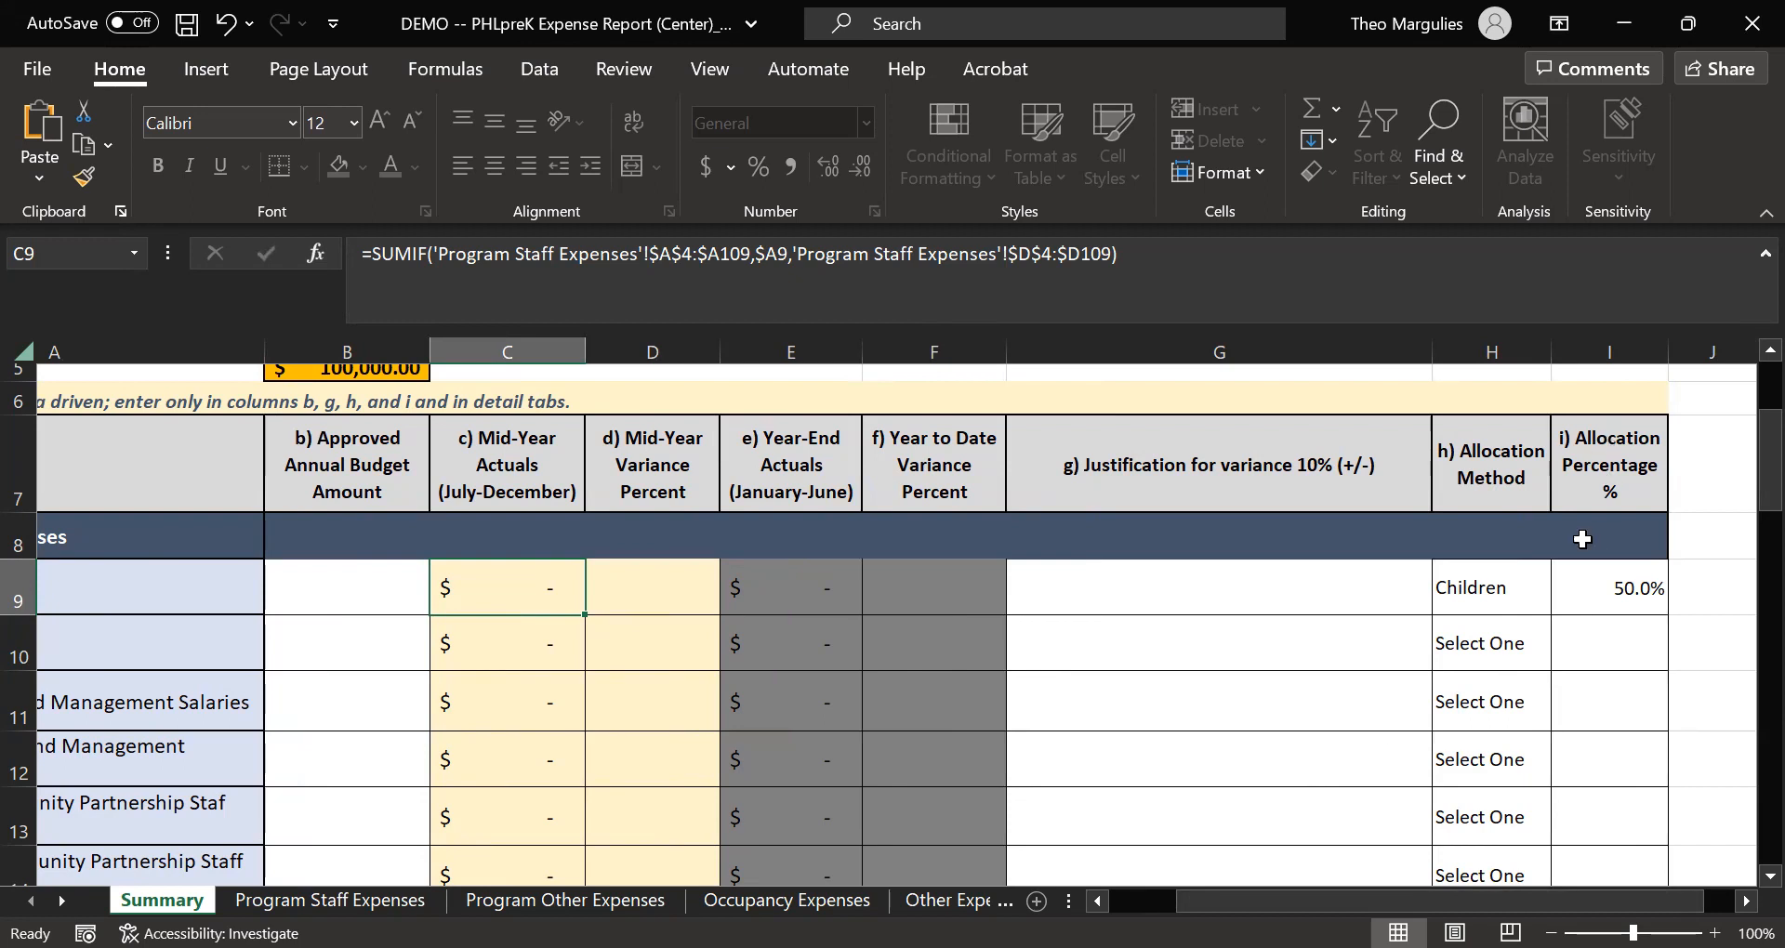
pyautogui.click(1510, 586)
pyautogui.click(1563, 606)
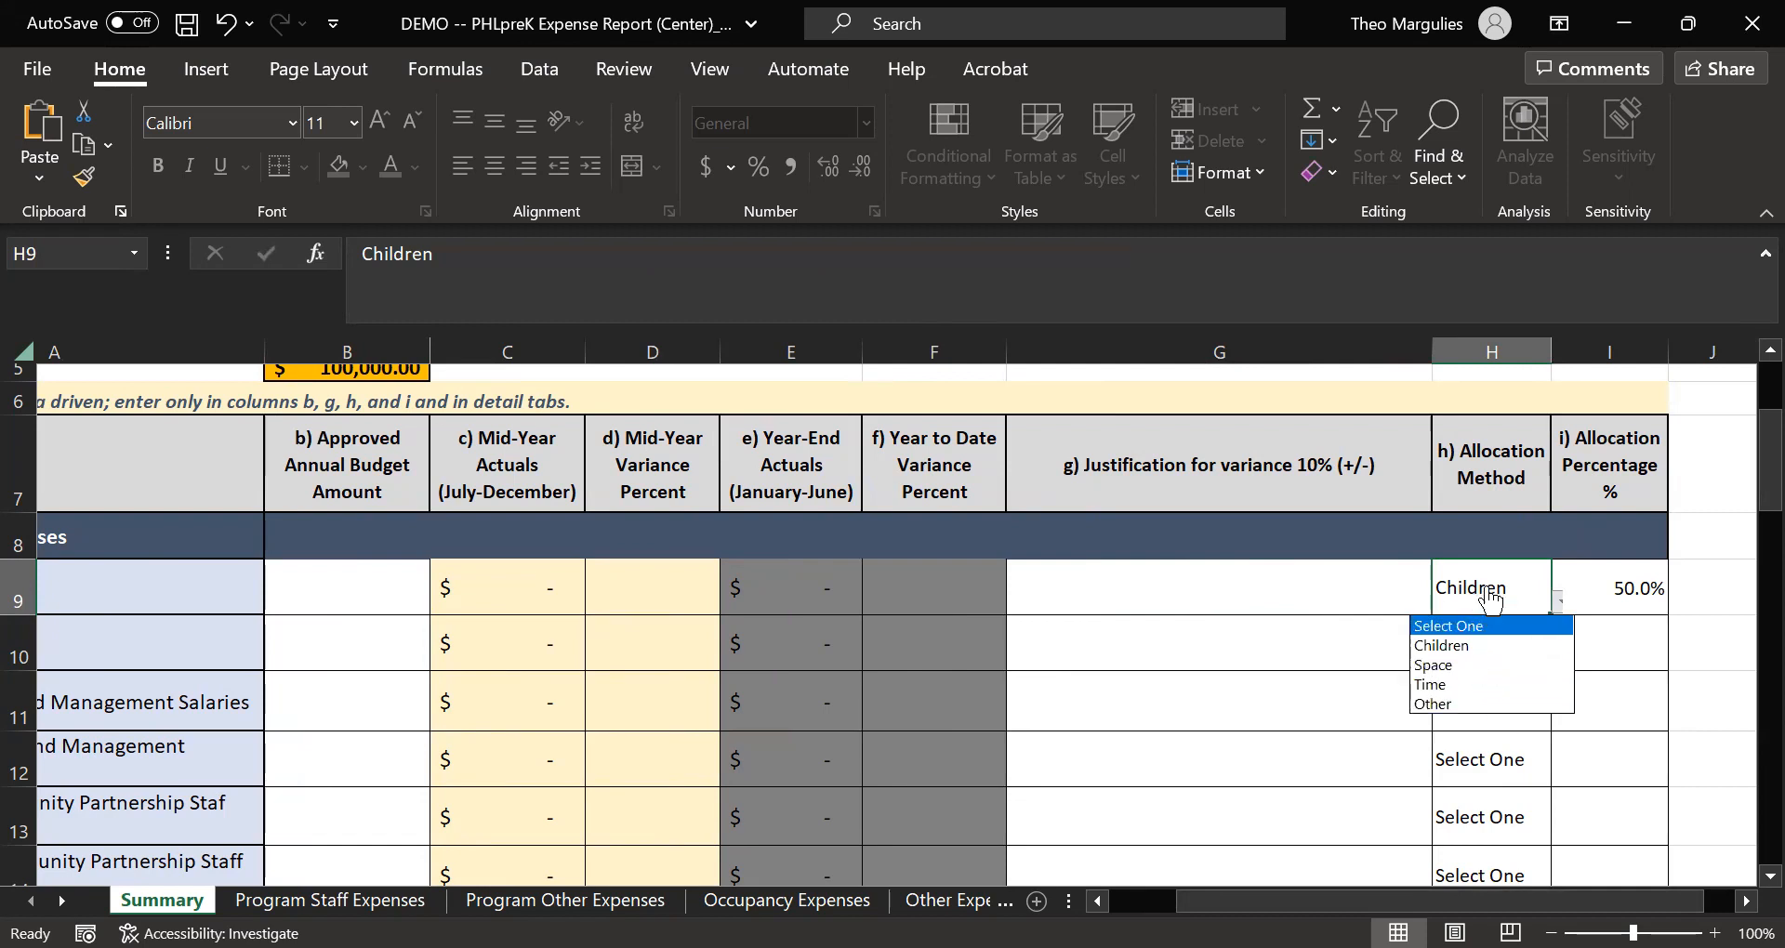
pyautogui.click(1601, 584)
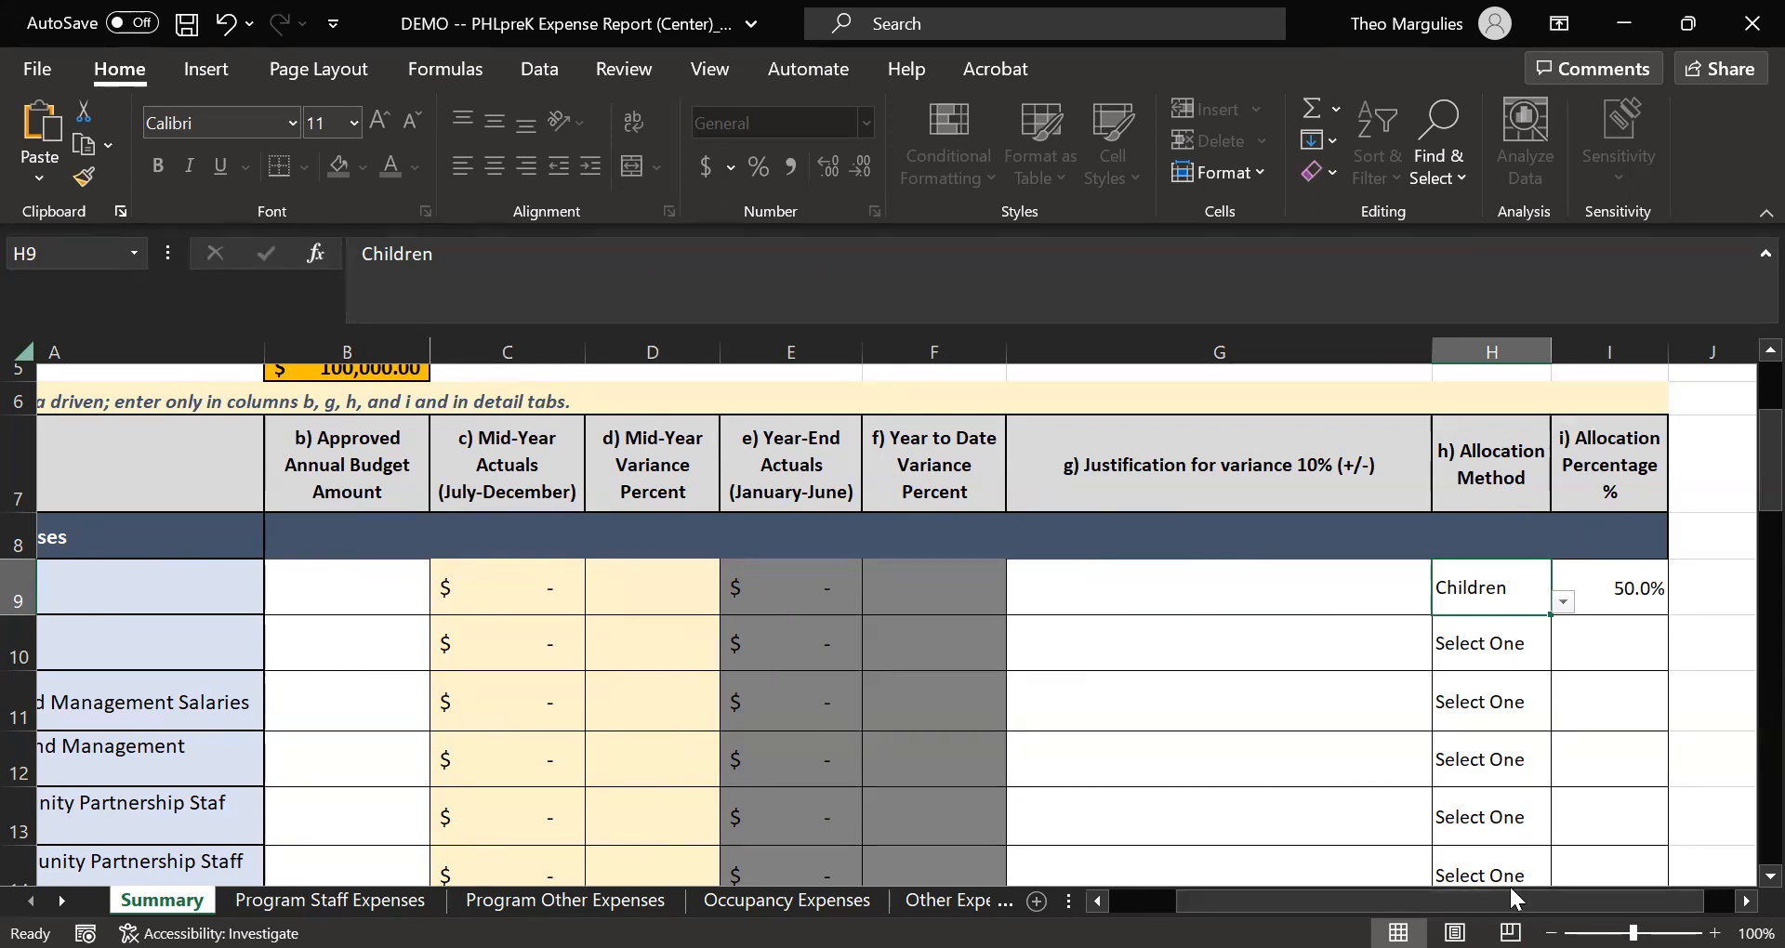
pyautogui.moveTo(1290, 899); pyautogui.dragTo(1225, 900)
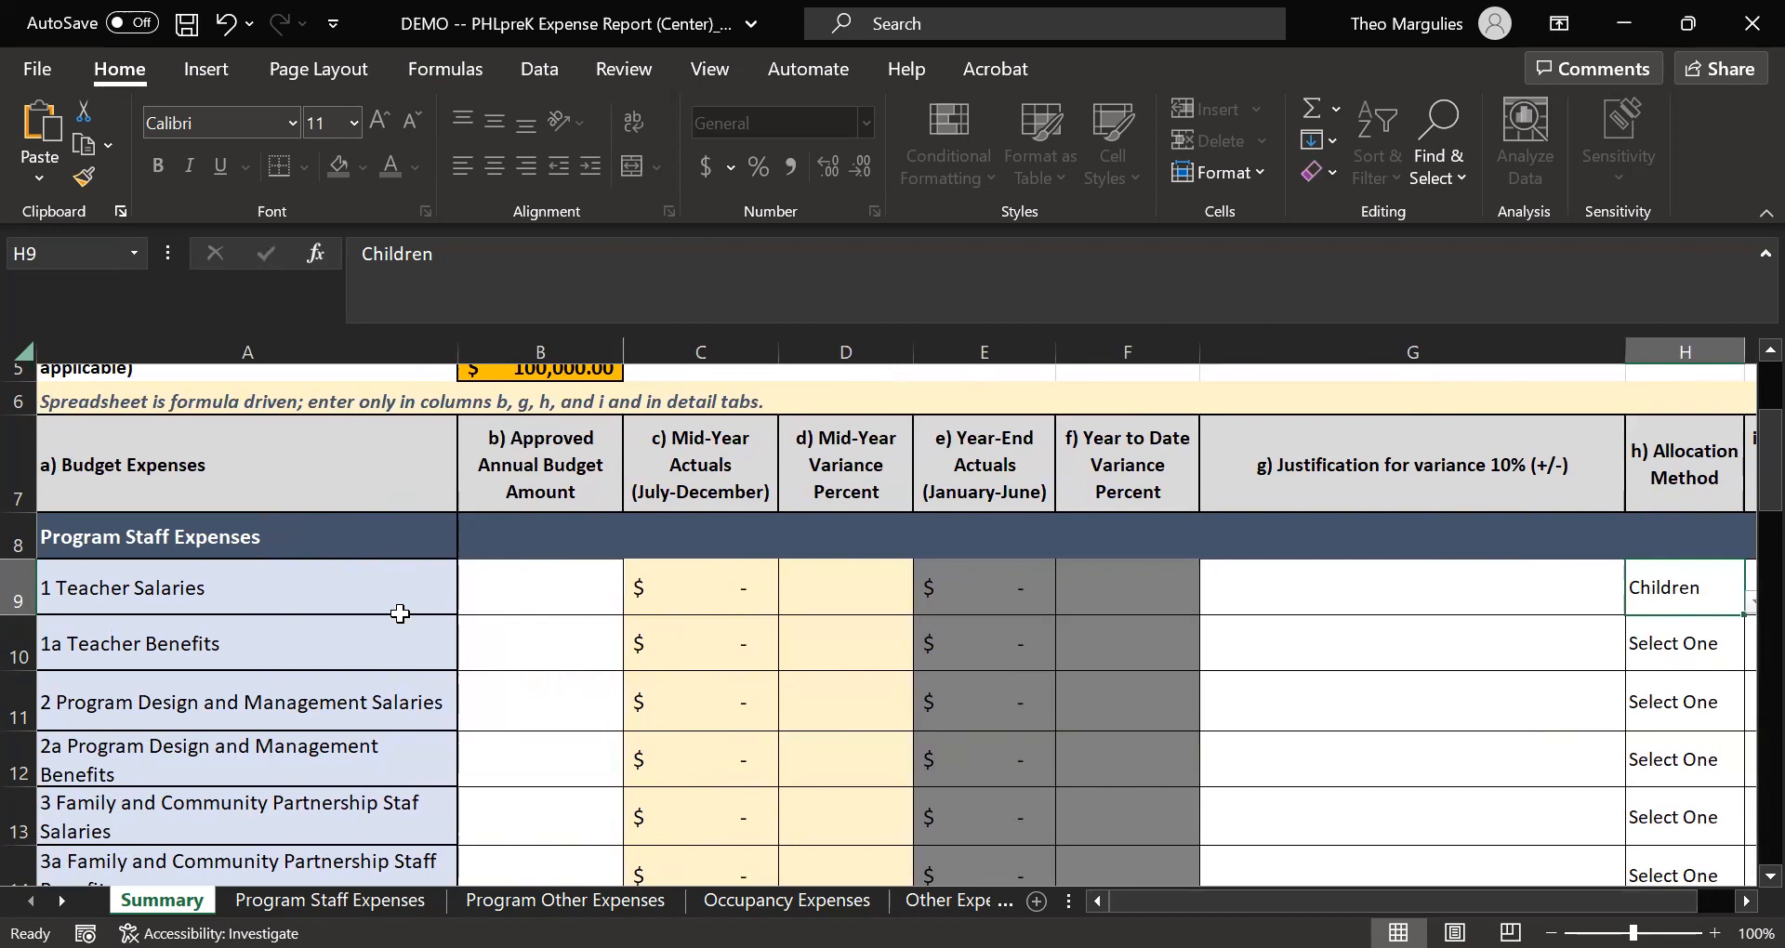
# Enter 40,000 as the approved annual budget amount for Teacher Salaries in cell B9.
pyautogui.click(557, 590)
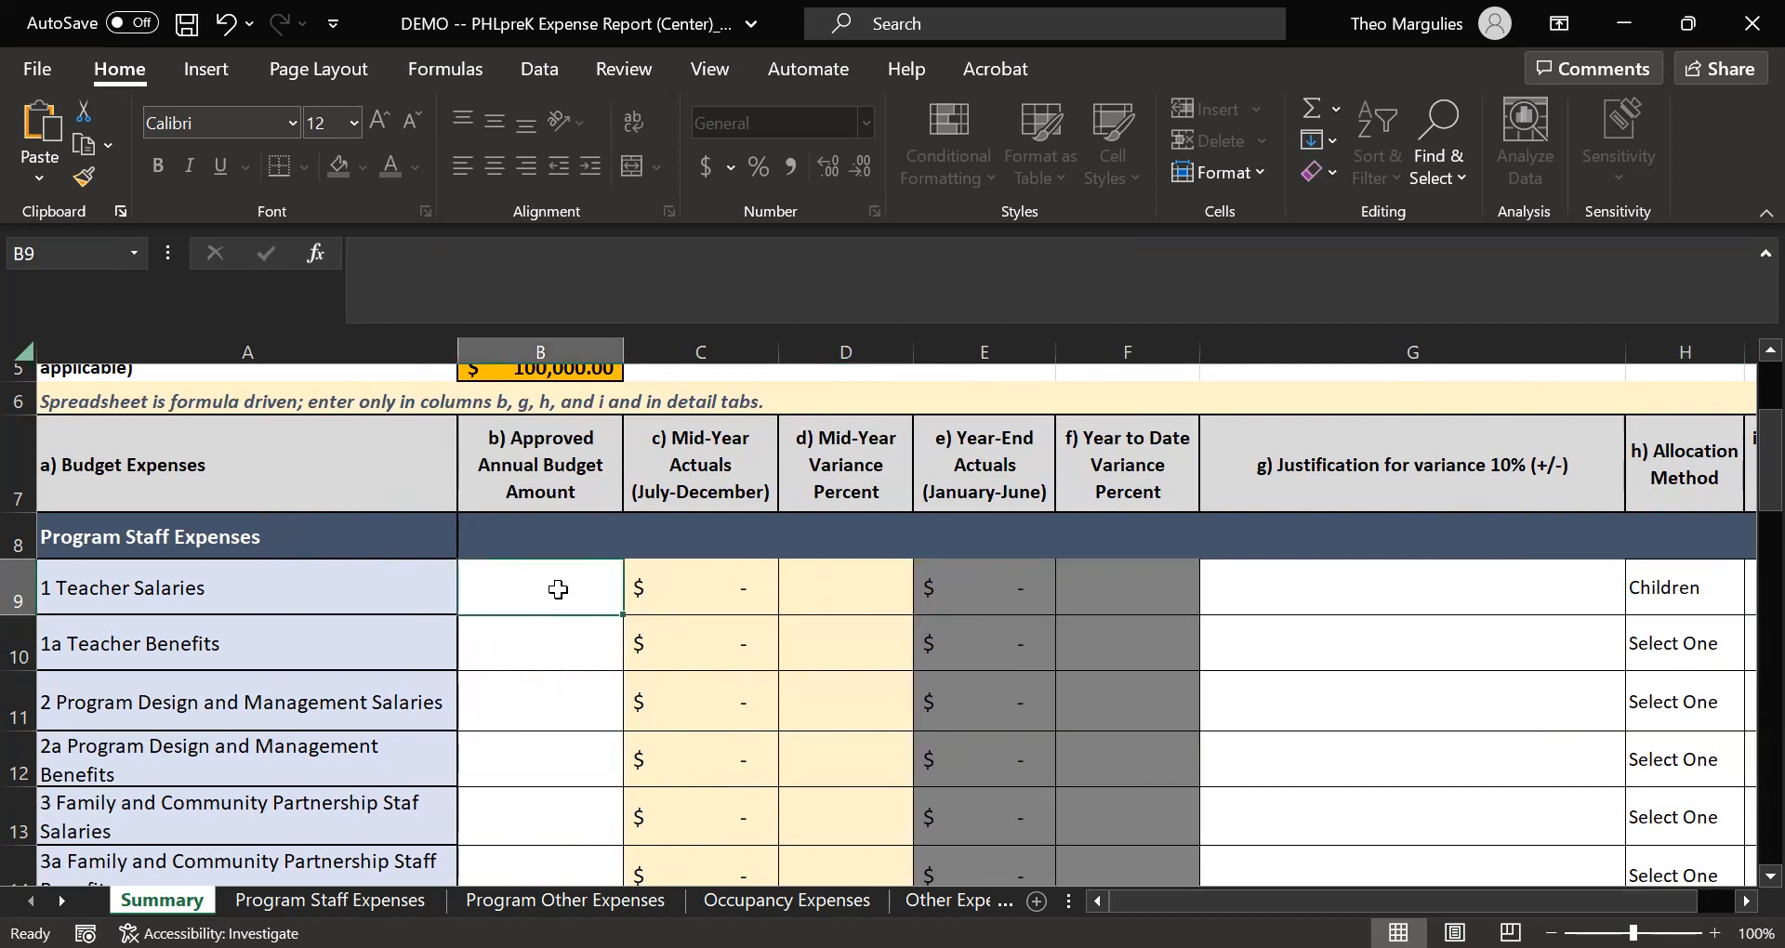
pyautogui.write('40,000')
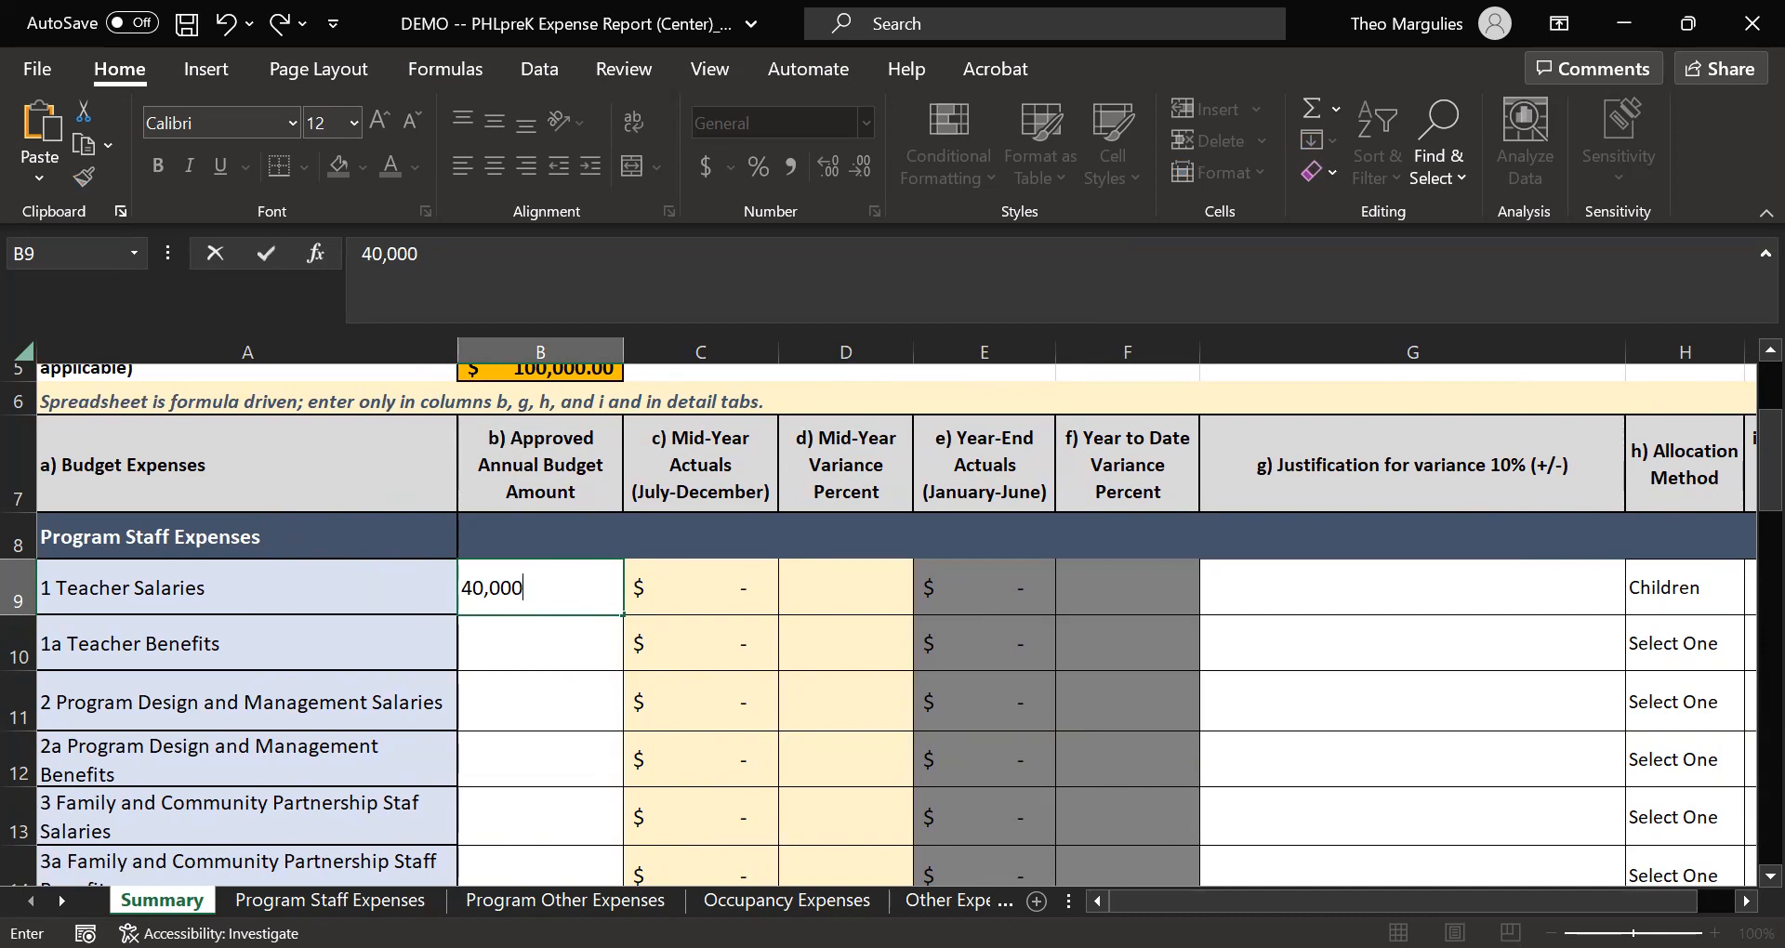
pyautogui.moveTo(1200, 902); pyautogui.dragTo(1211, 902)
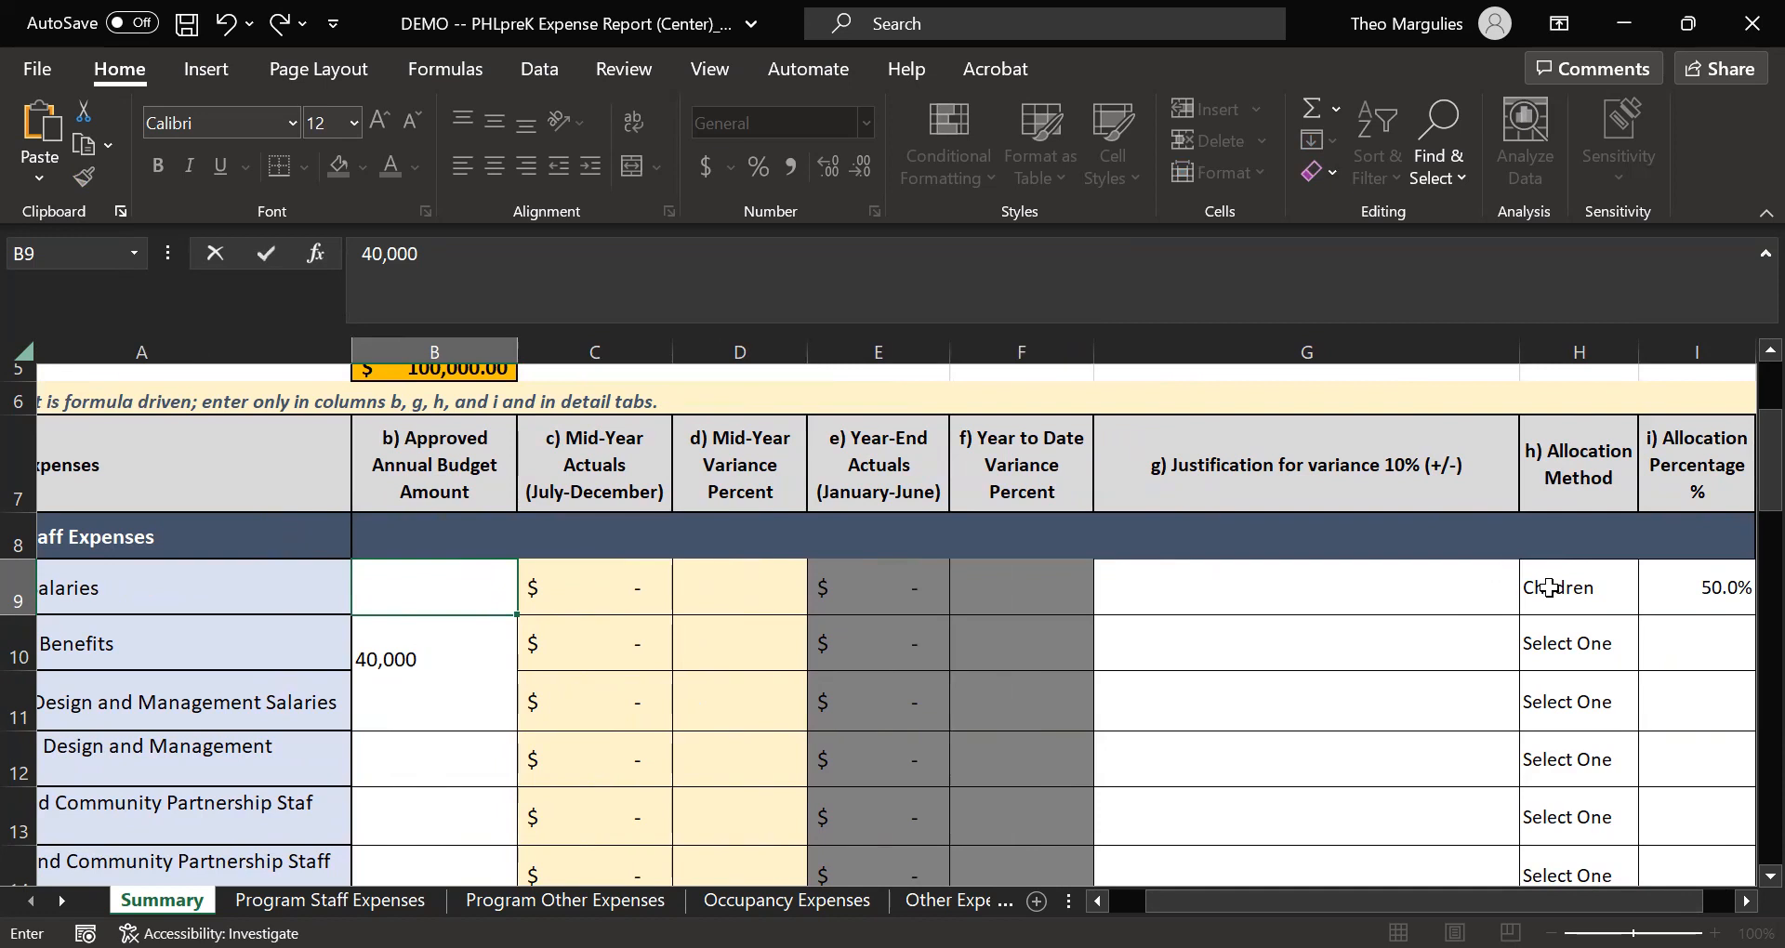
pyautogui.press('Up')
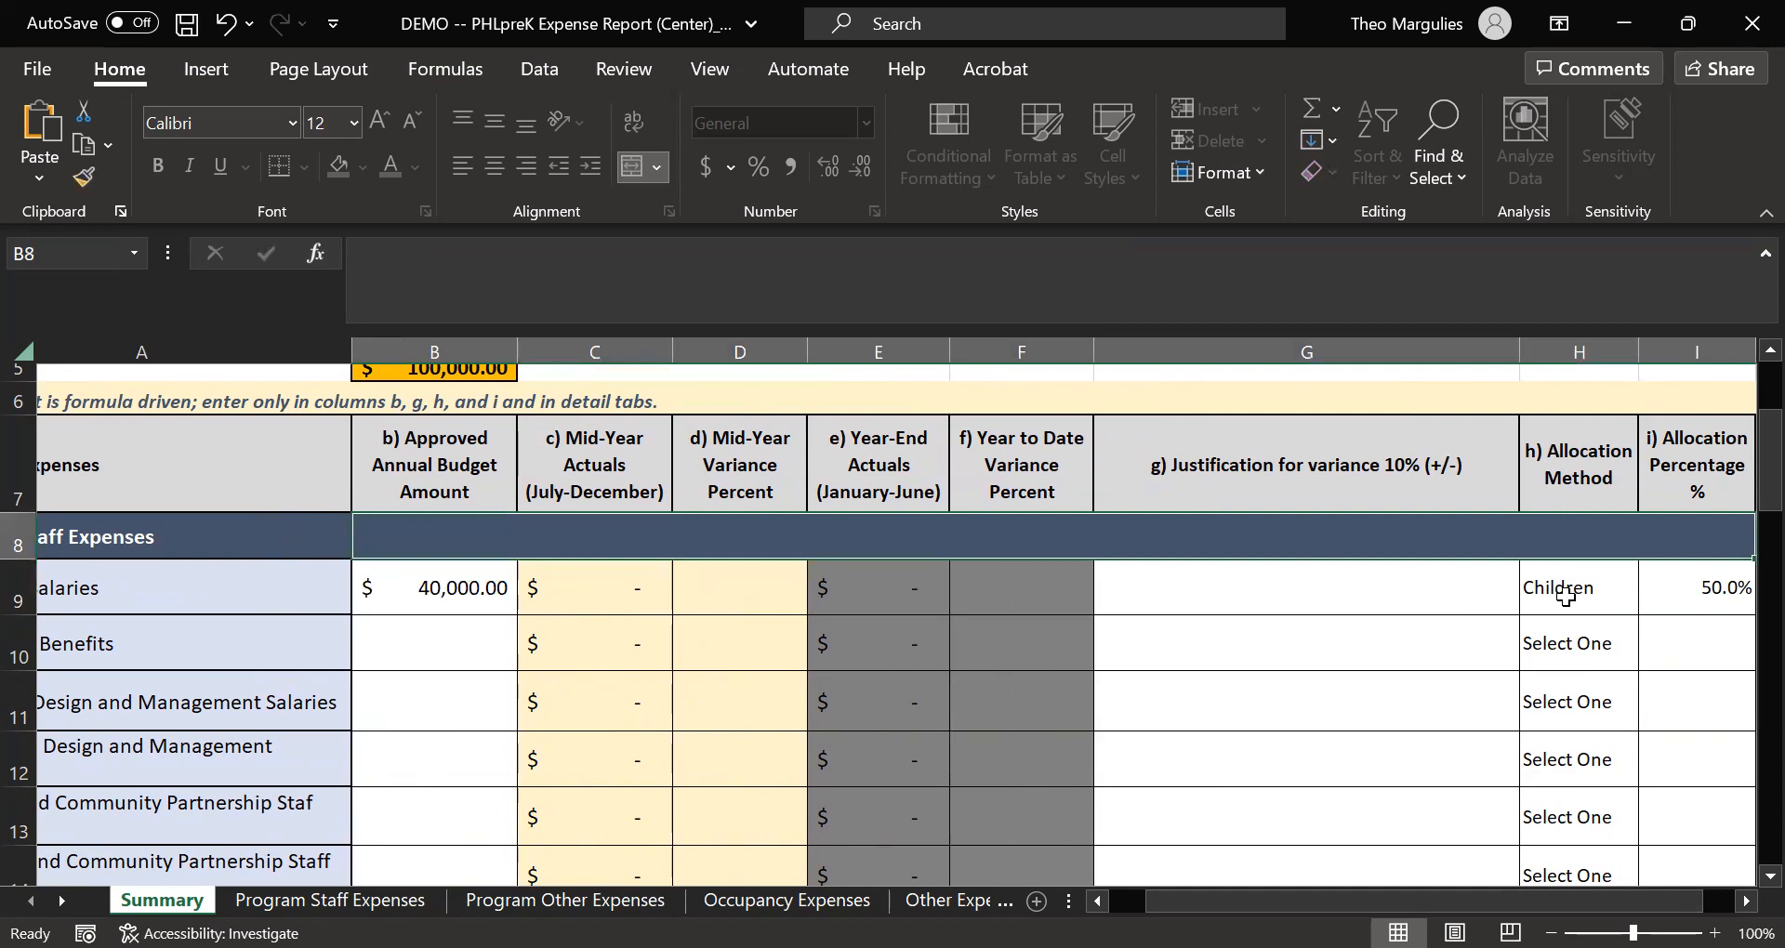
# Choose Children as the allocation method for Teacher Salaries and select its allocation percentage cell, I9.
pyautogui.moveTo(1530, 901); pyautogui.dragTo(1564, 901)
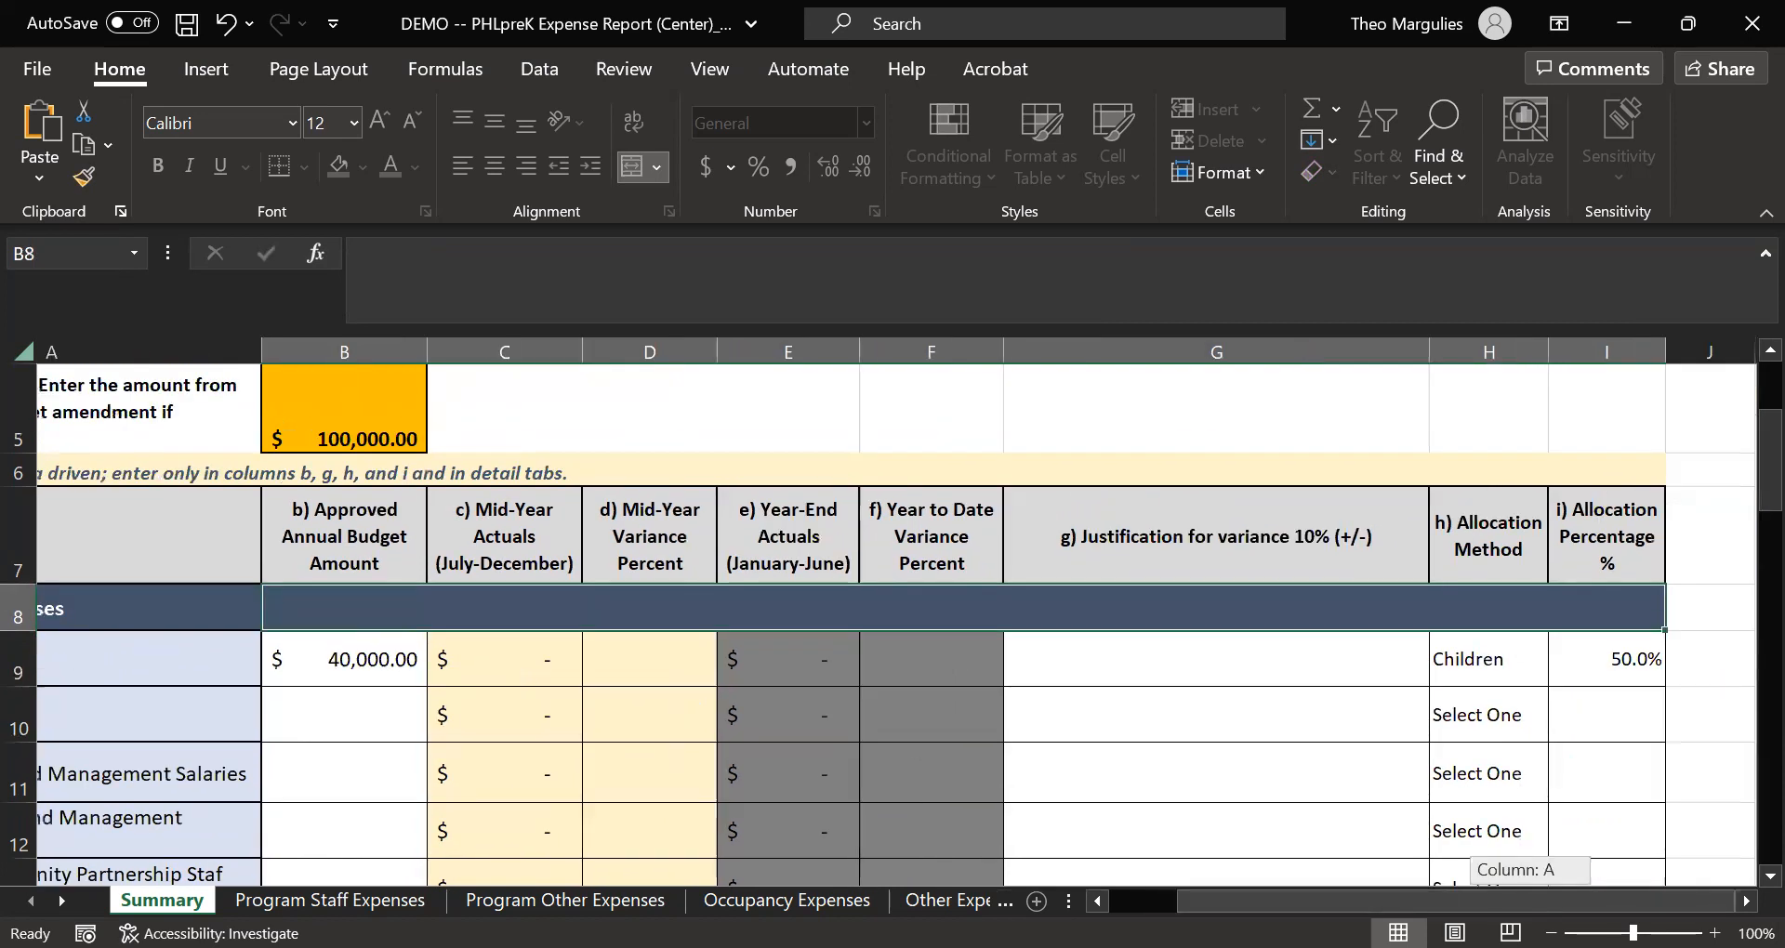
pyautogui.click(1498, 682)
pyautogui.click(1558, 675)
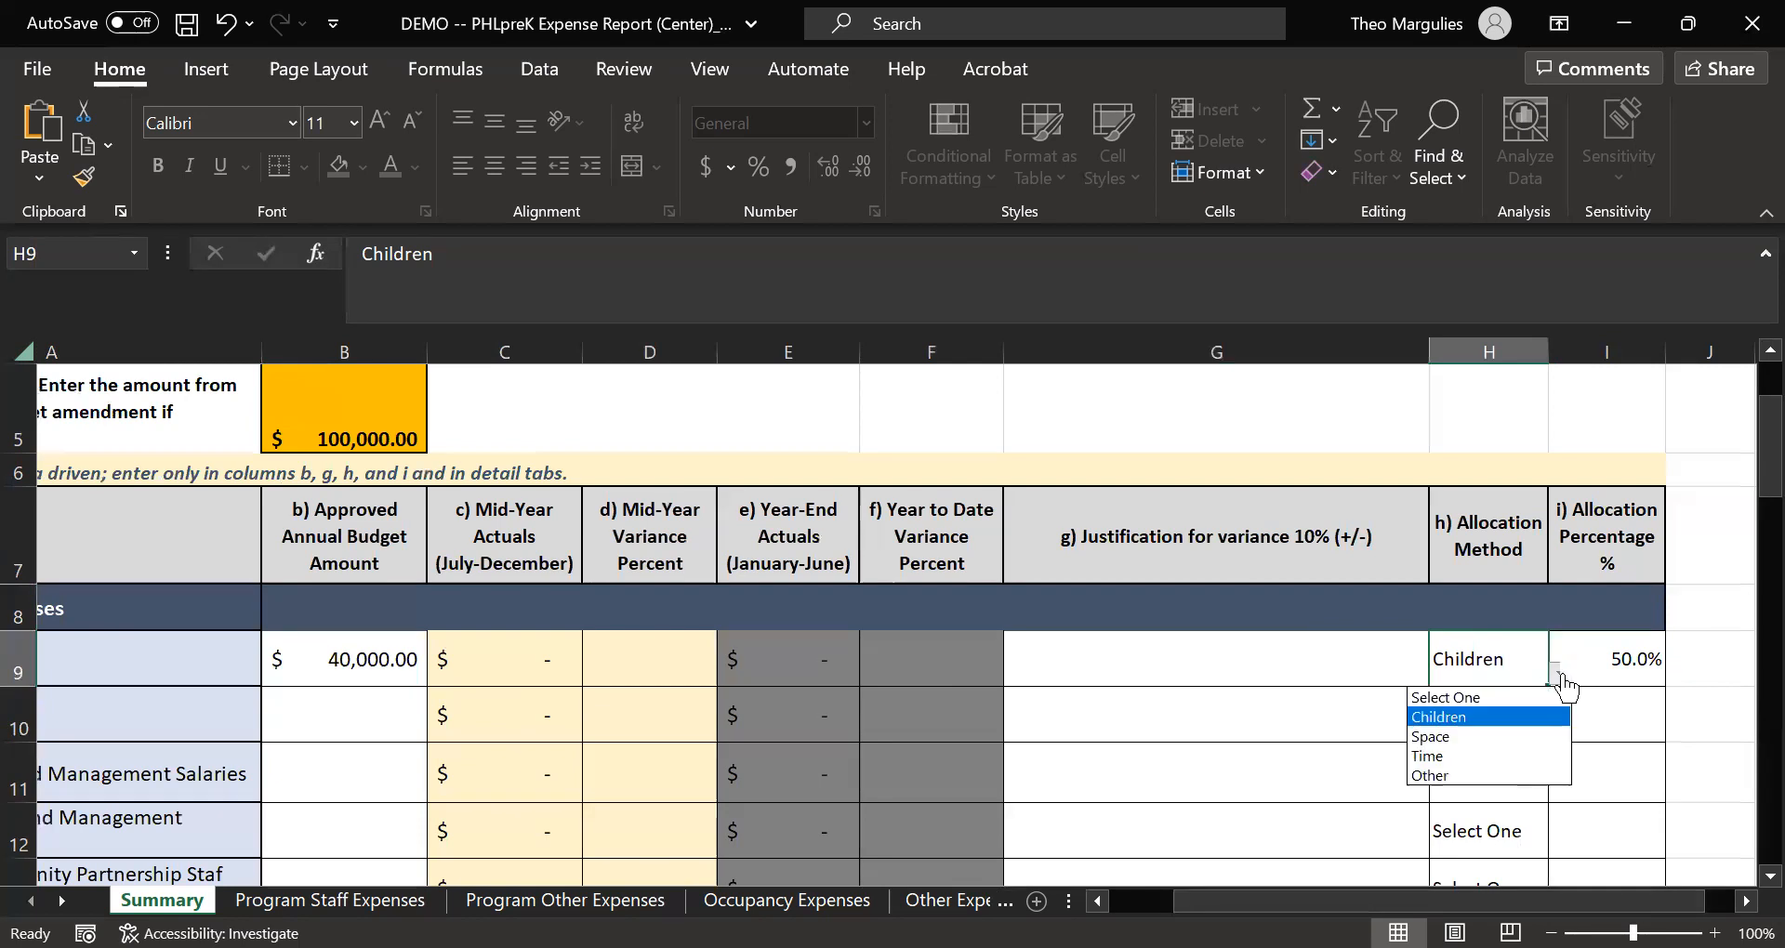
pyautogui.click(1479, 718)
pyautogui.click(1590, 661)
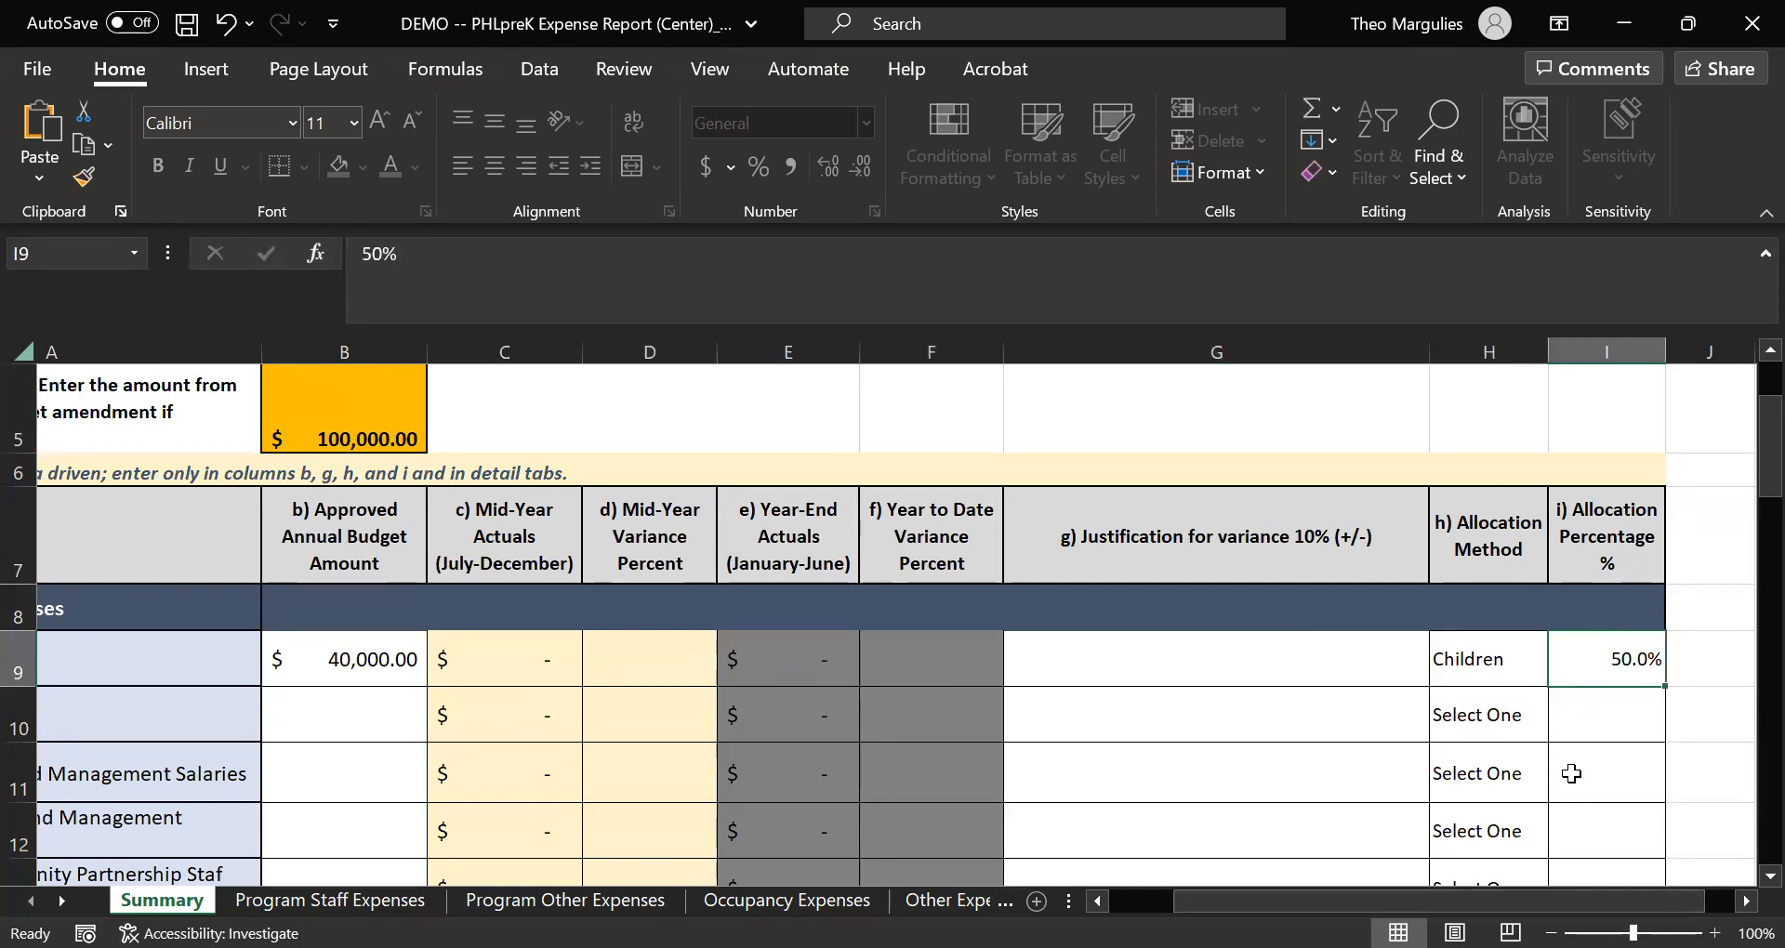
# Examine the Summary sheet from its header fields down through the Program Staff Expenses rows.
pyautogui.scroll(-1, 1572, 774)
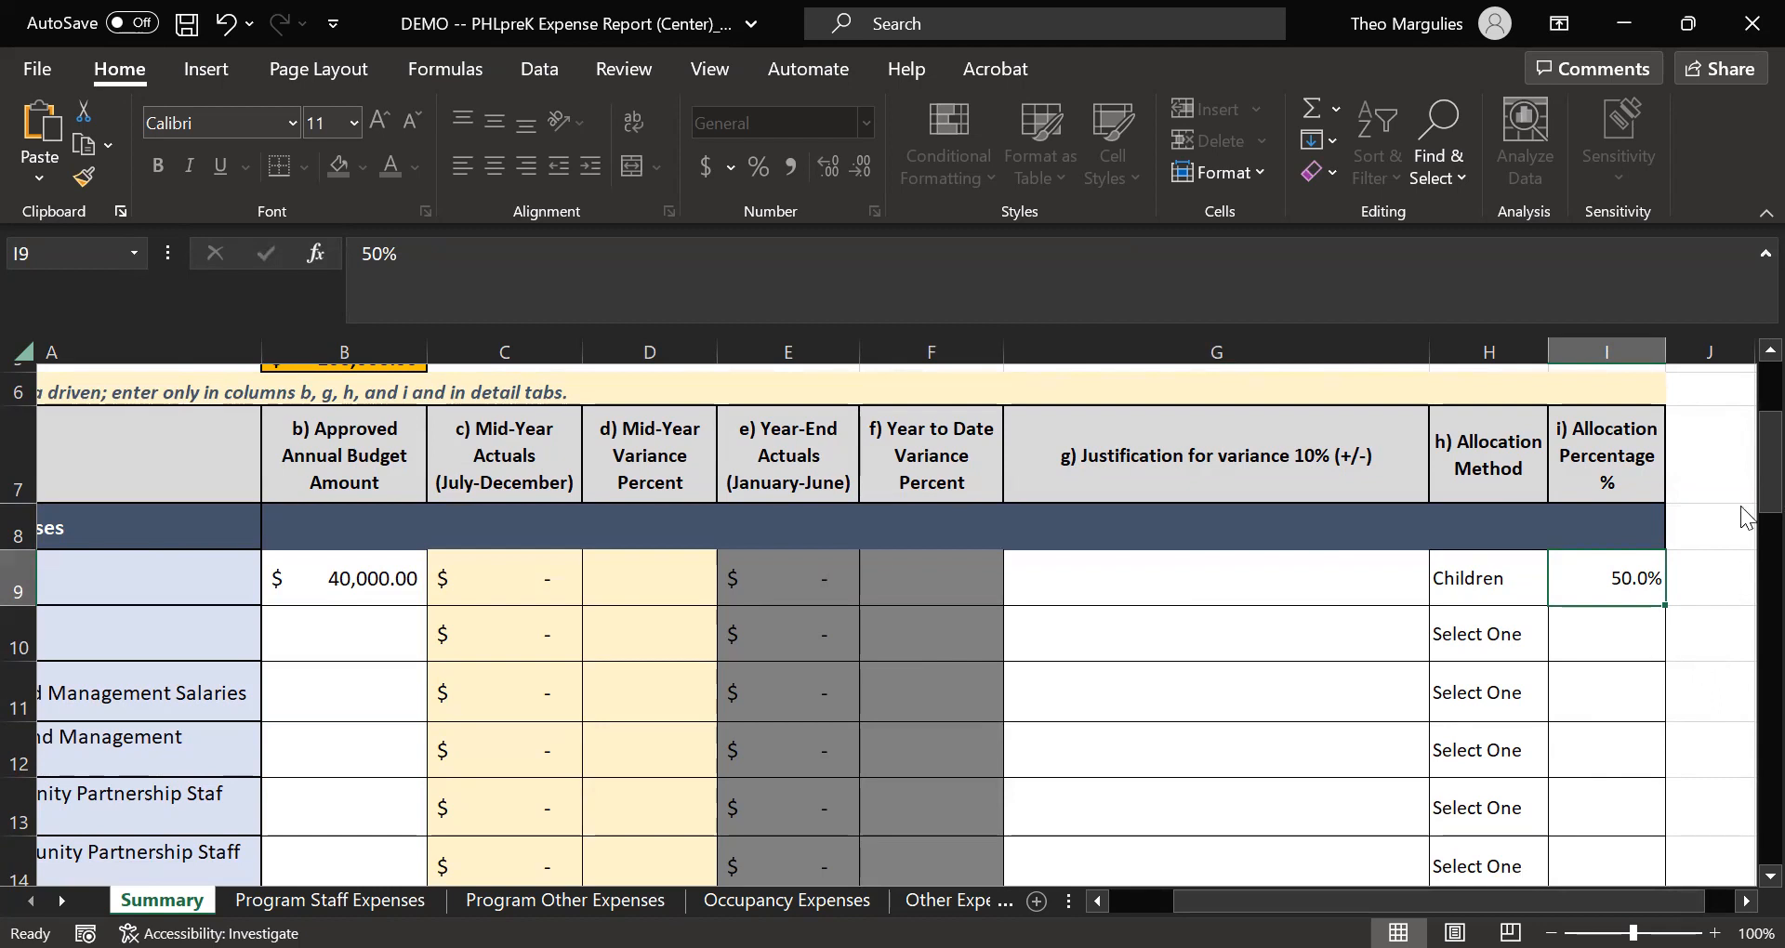
pyautogui.scroll(3, 1743, 493)
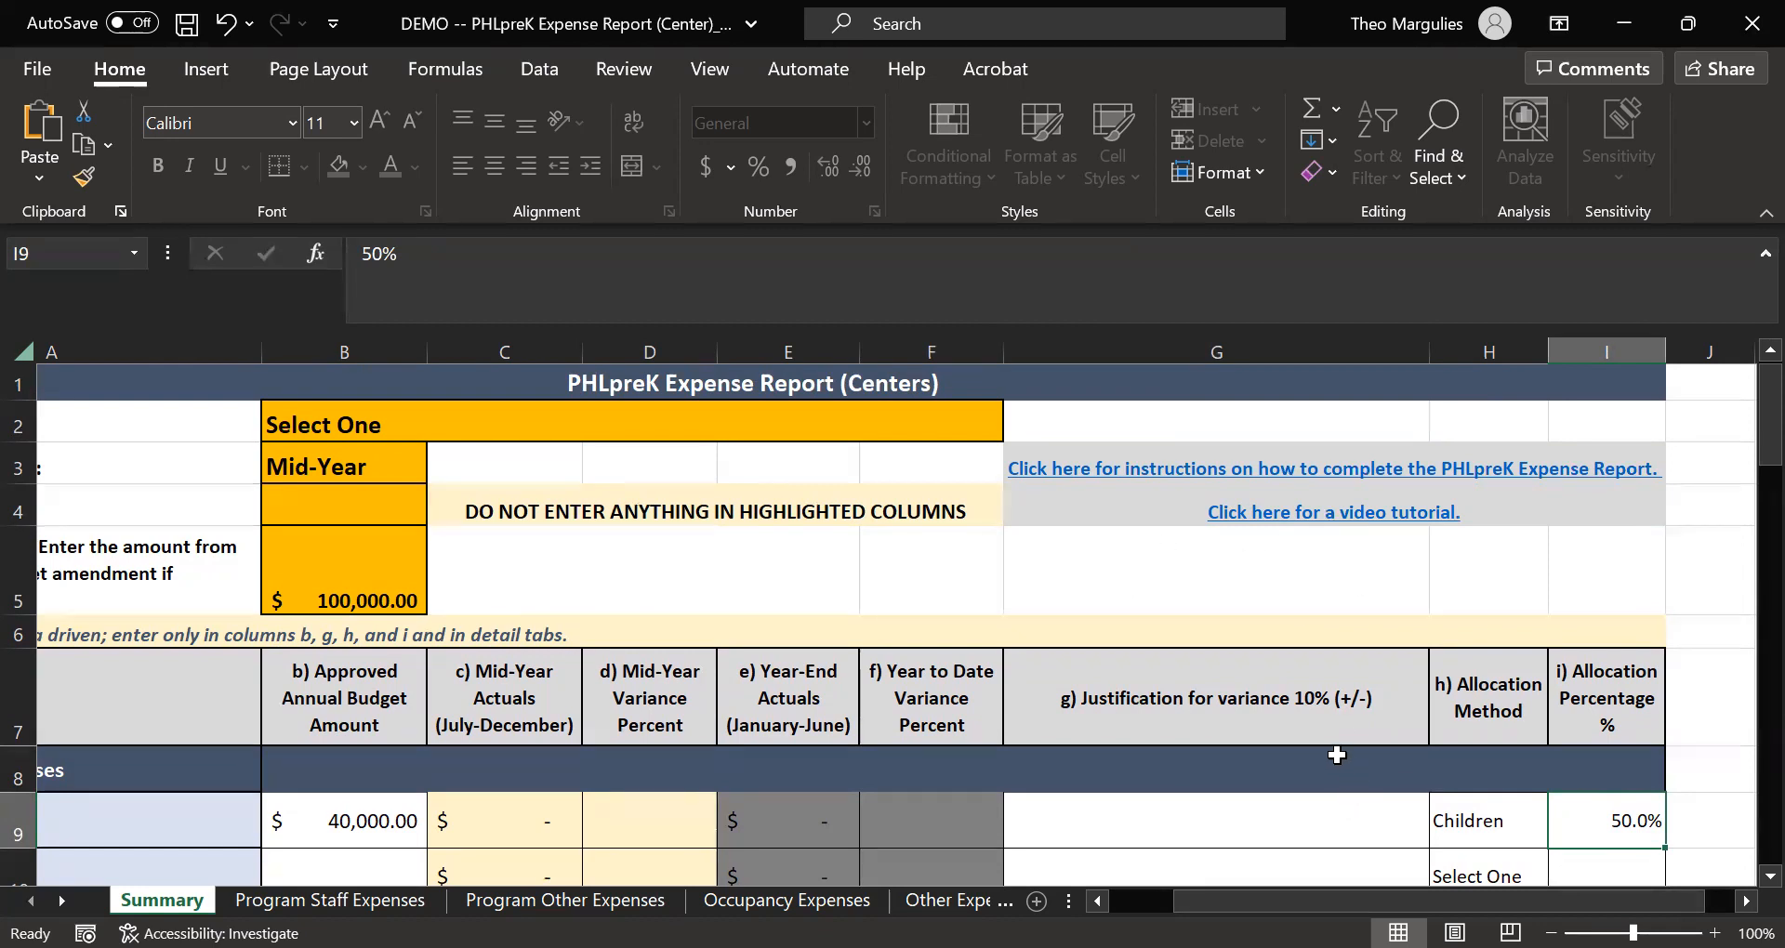
pyautogui.scroll(-2, 1392, 779)
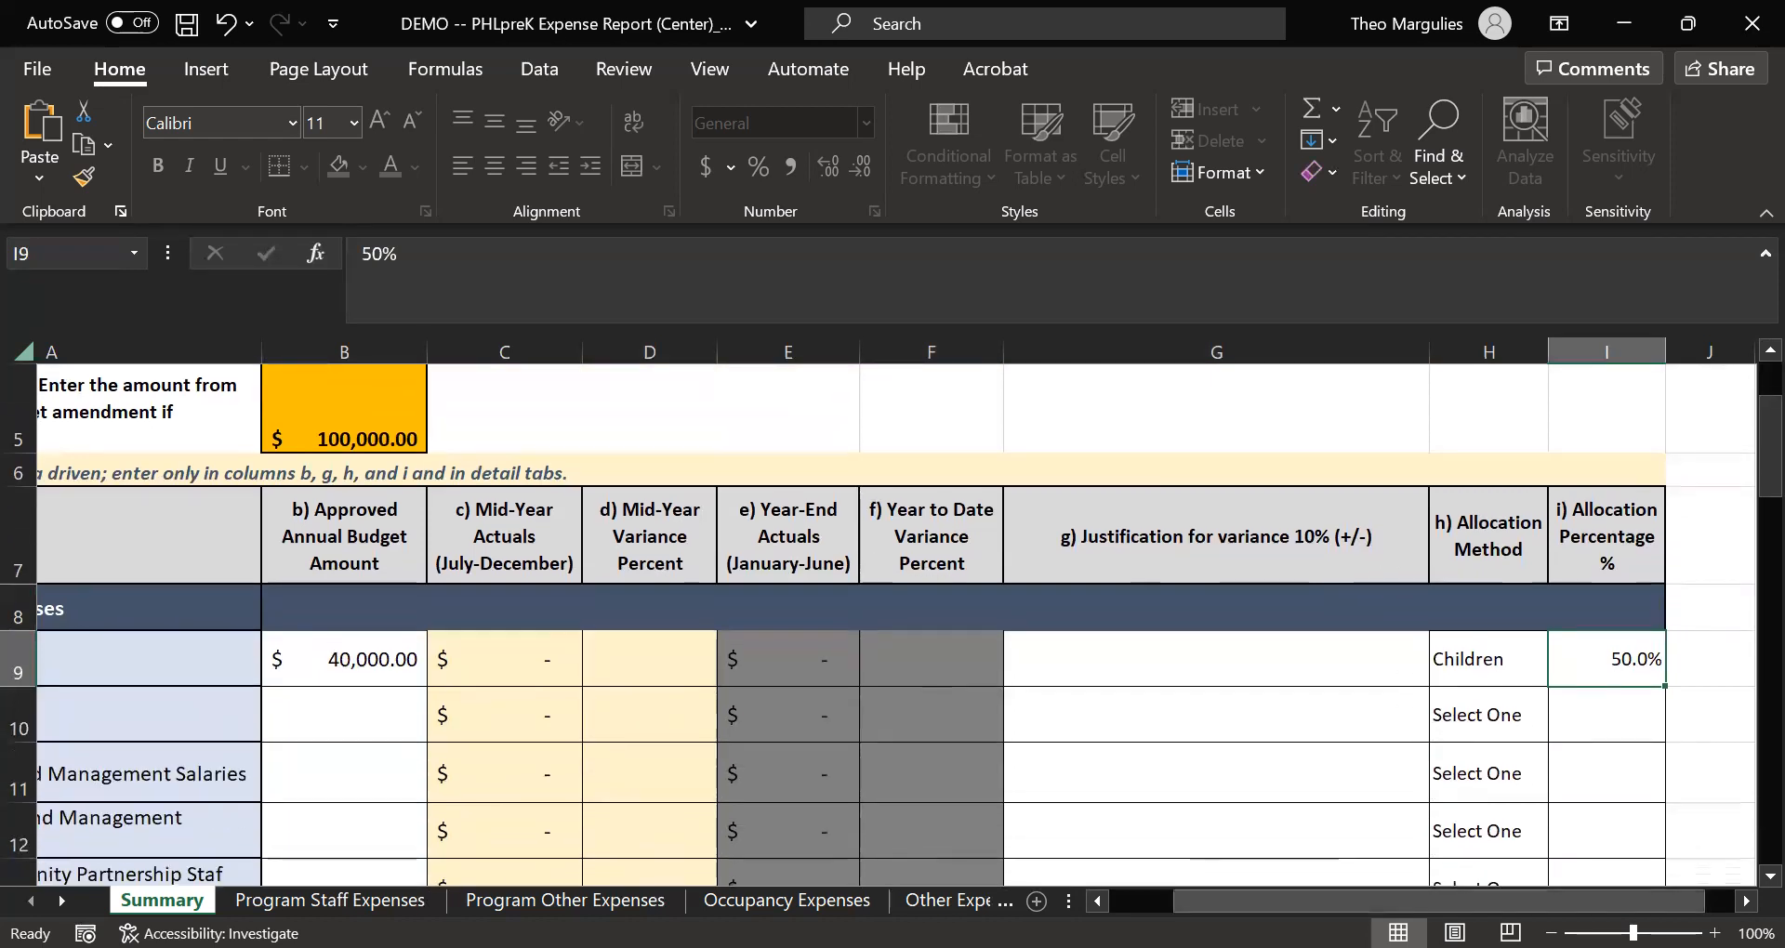
pyautogui.moveTo(1292, 900); pyautogui.dragTo(1231, 894)
pyautogui.scroll(-1, 580, 682)
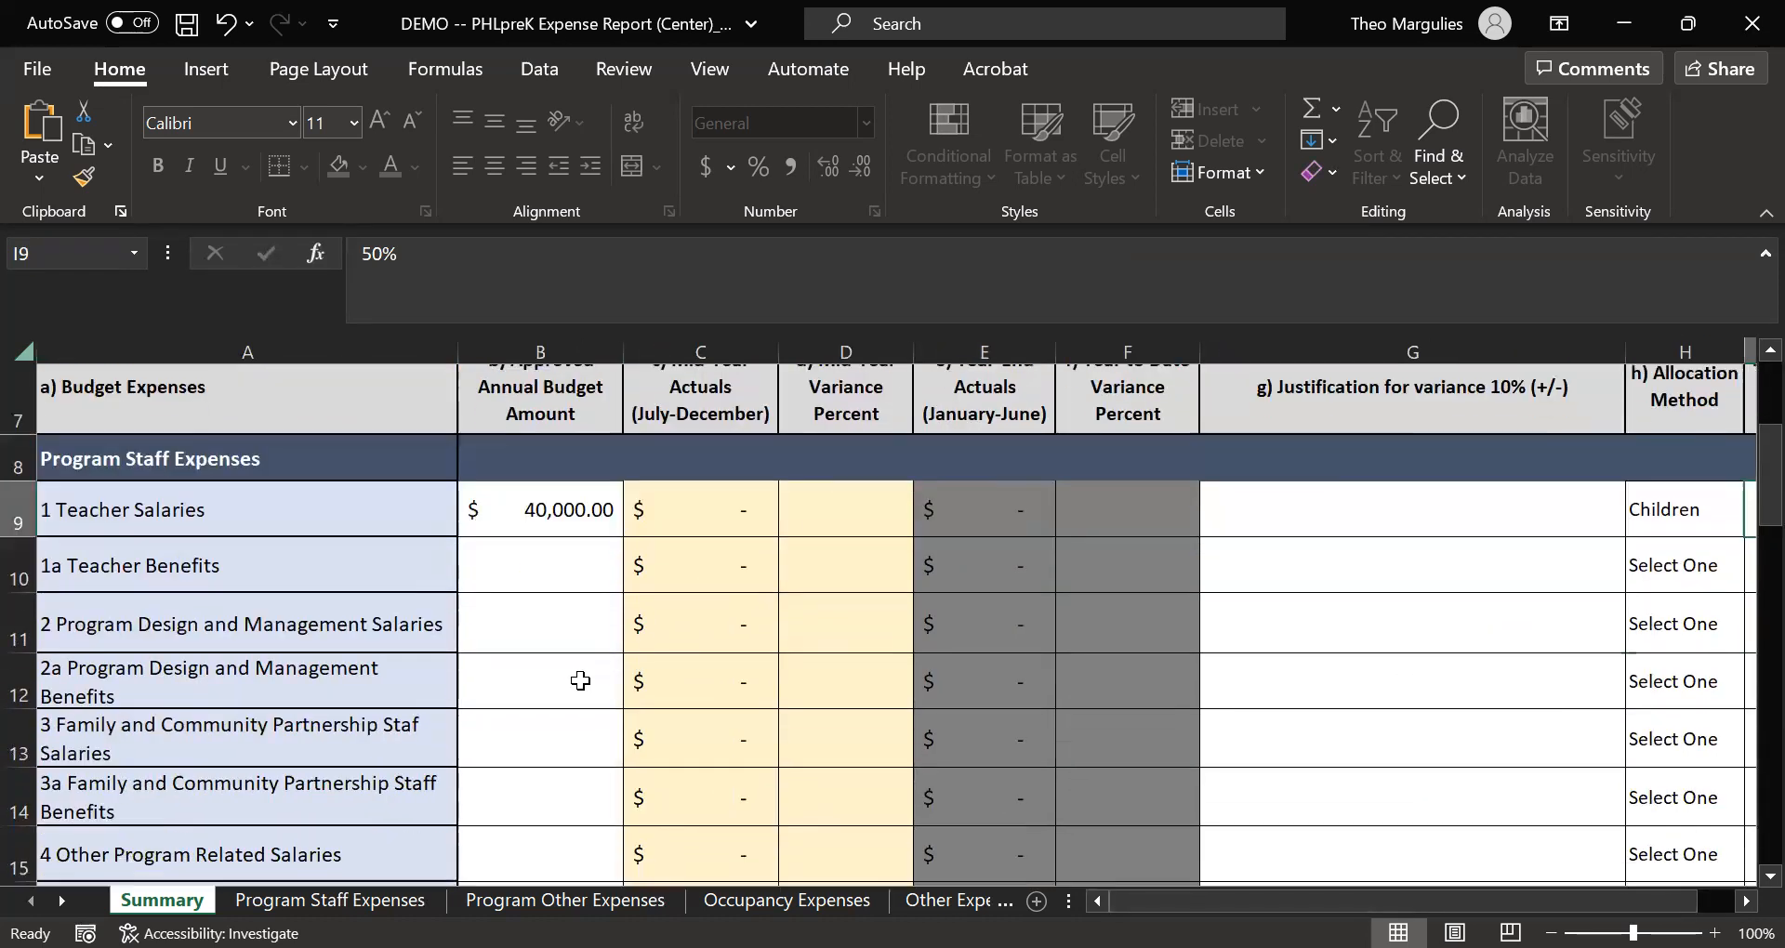
pyautogui.scroll(-1, 581, 681)
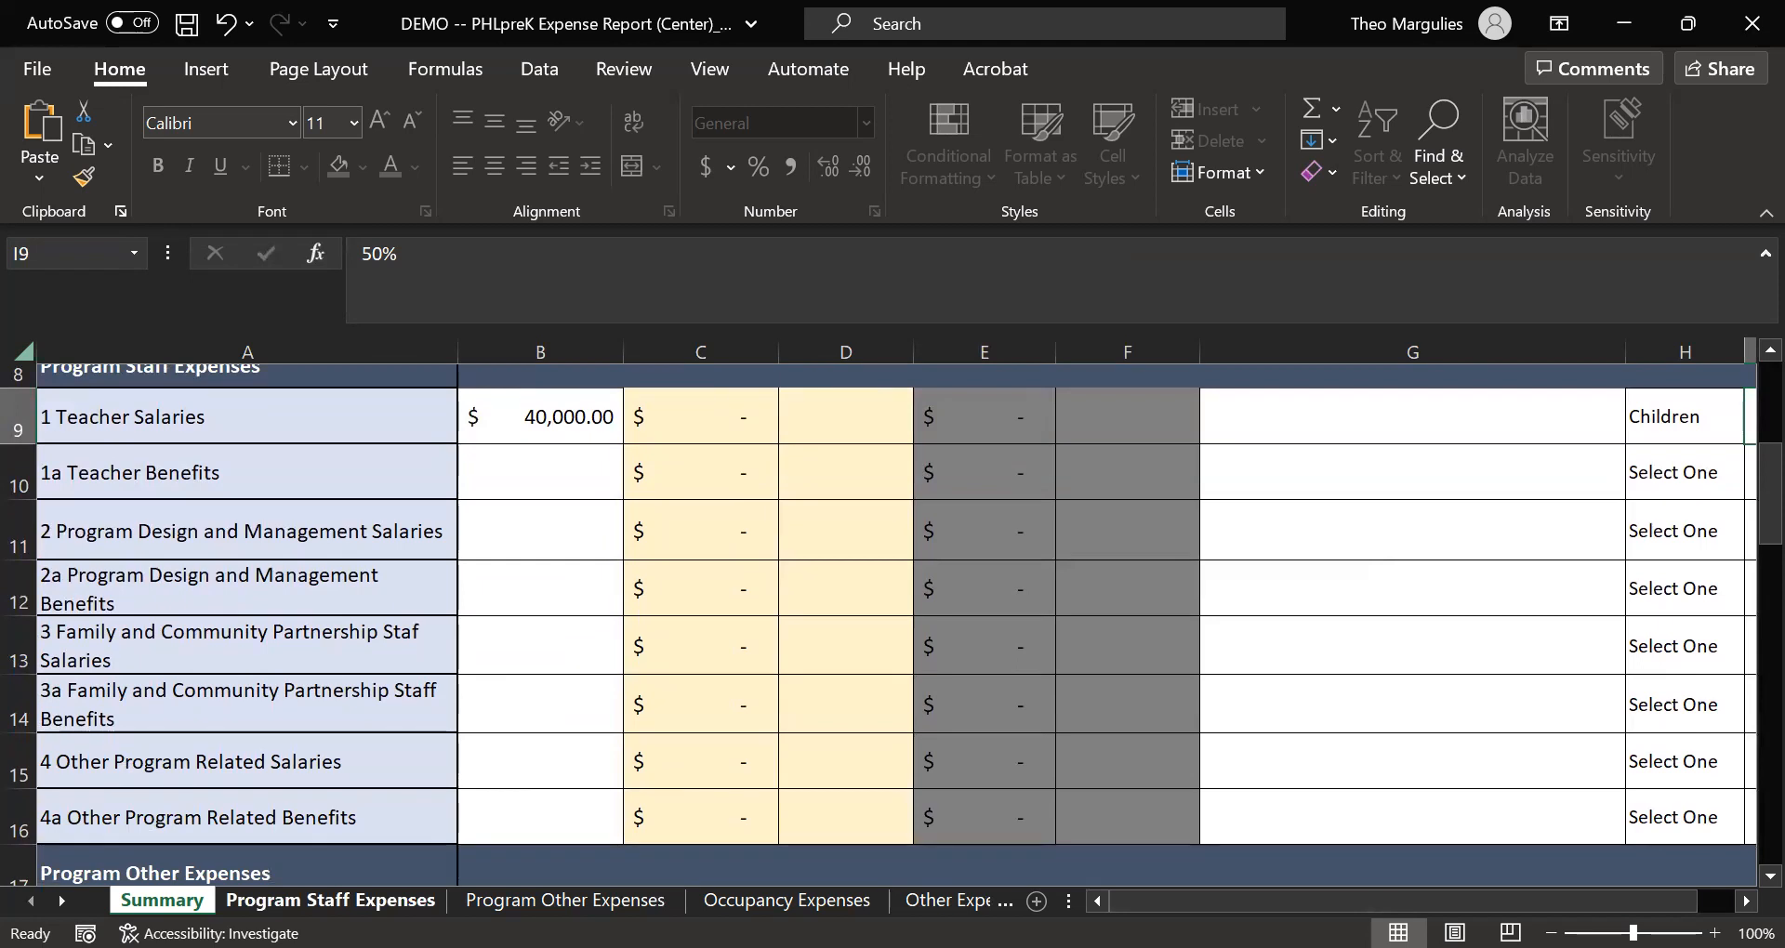
pyautogui.scroll(1, 1083, 728)
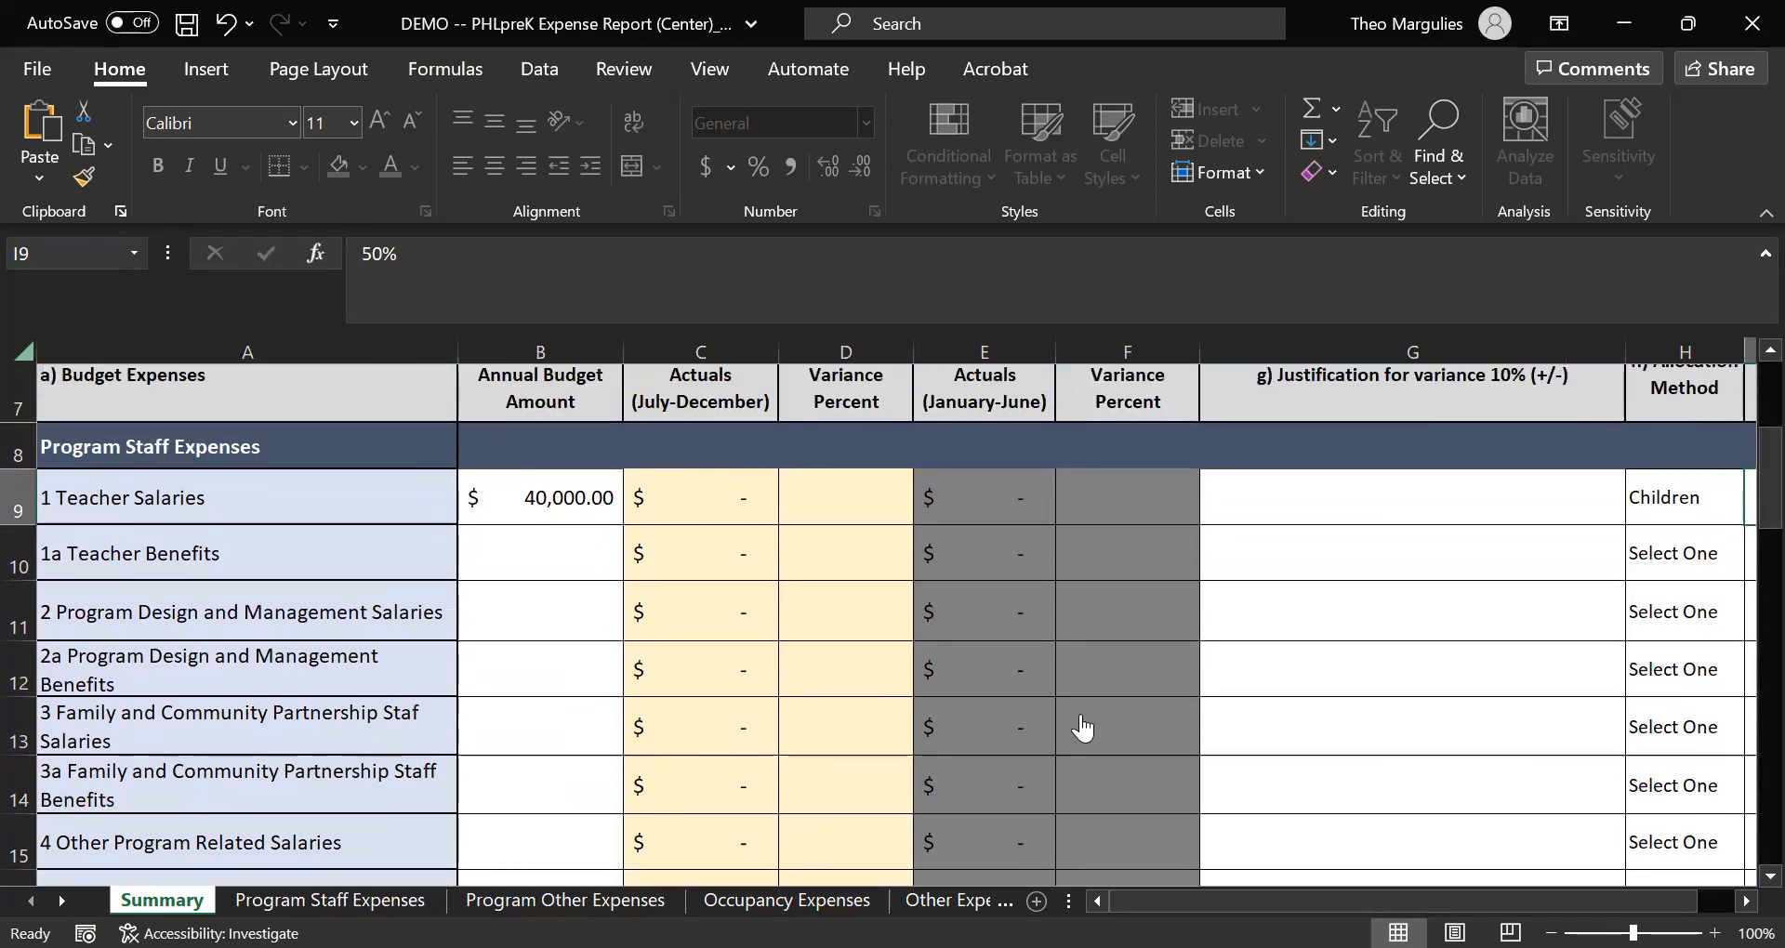
pyautogui.scroll(1, 874, 685)
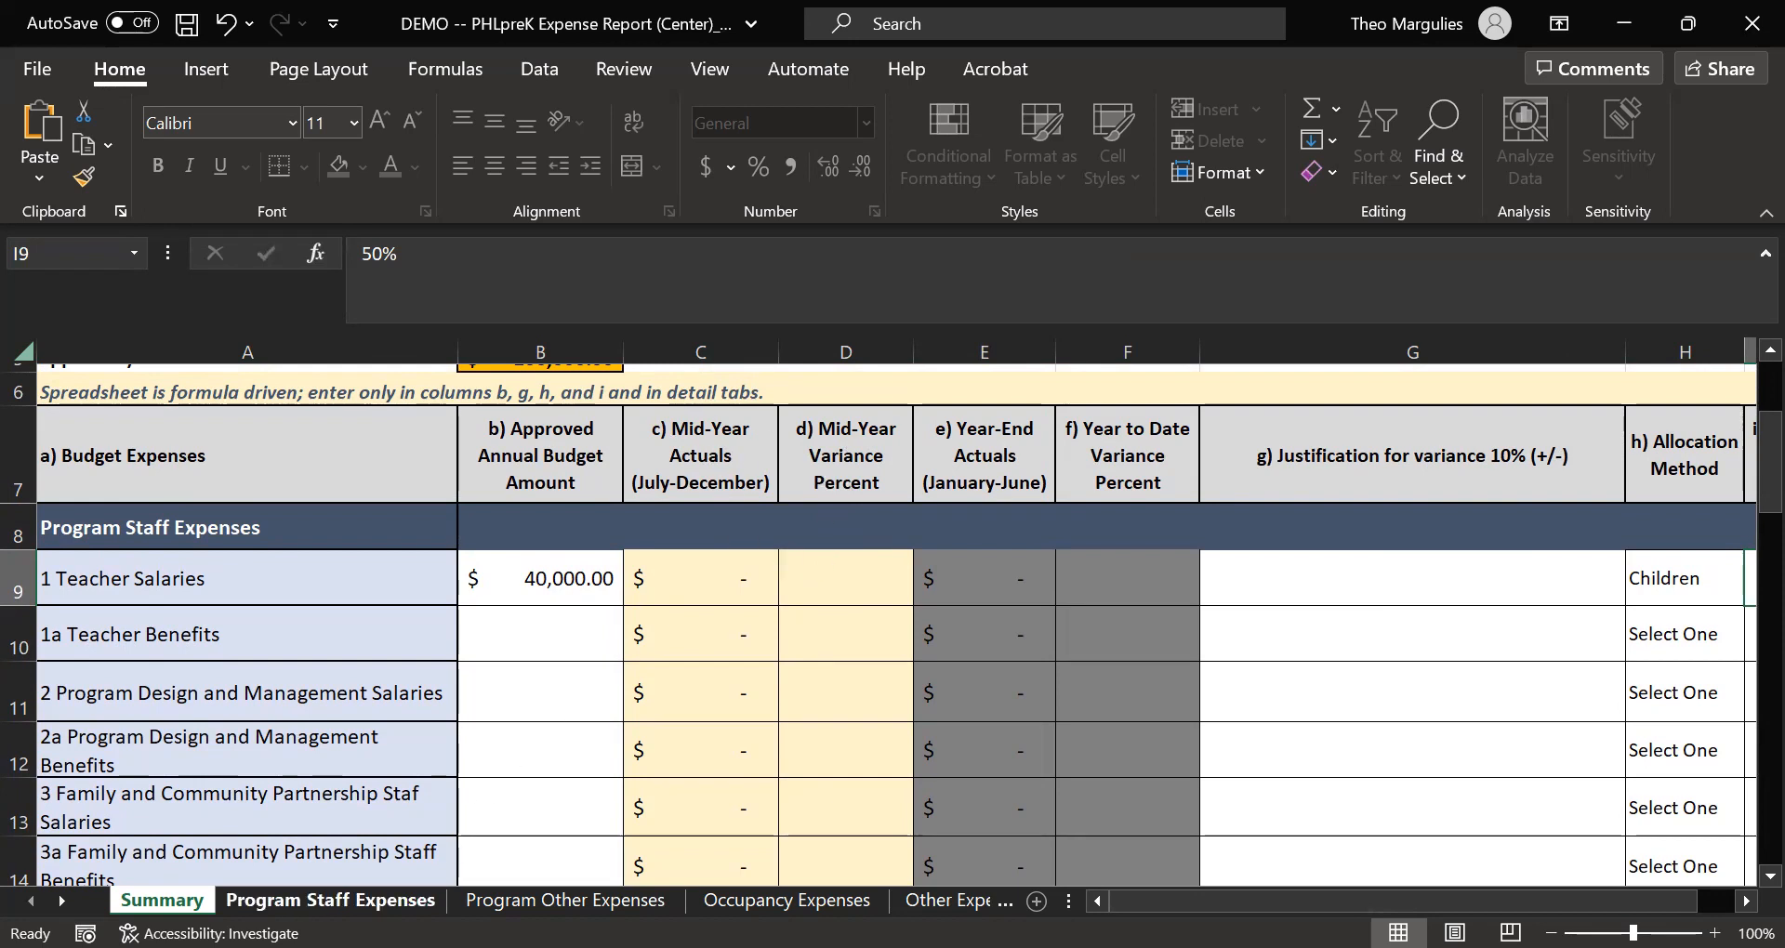
# On the Program Staff Expenses sheet, set the category in row 4 to 1 Teacher Salaries.
pyautogui.click(330, 900)
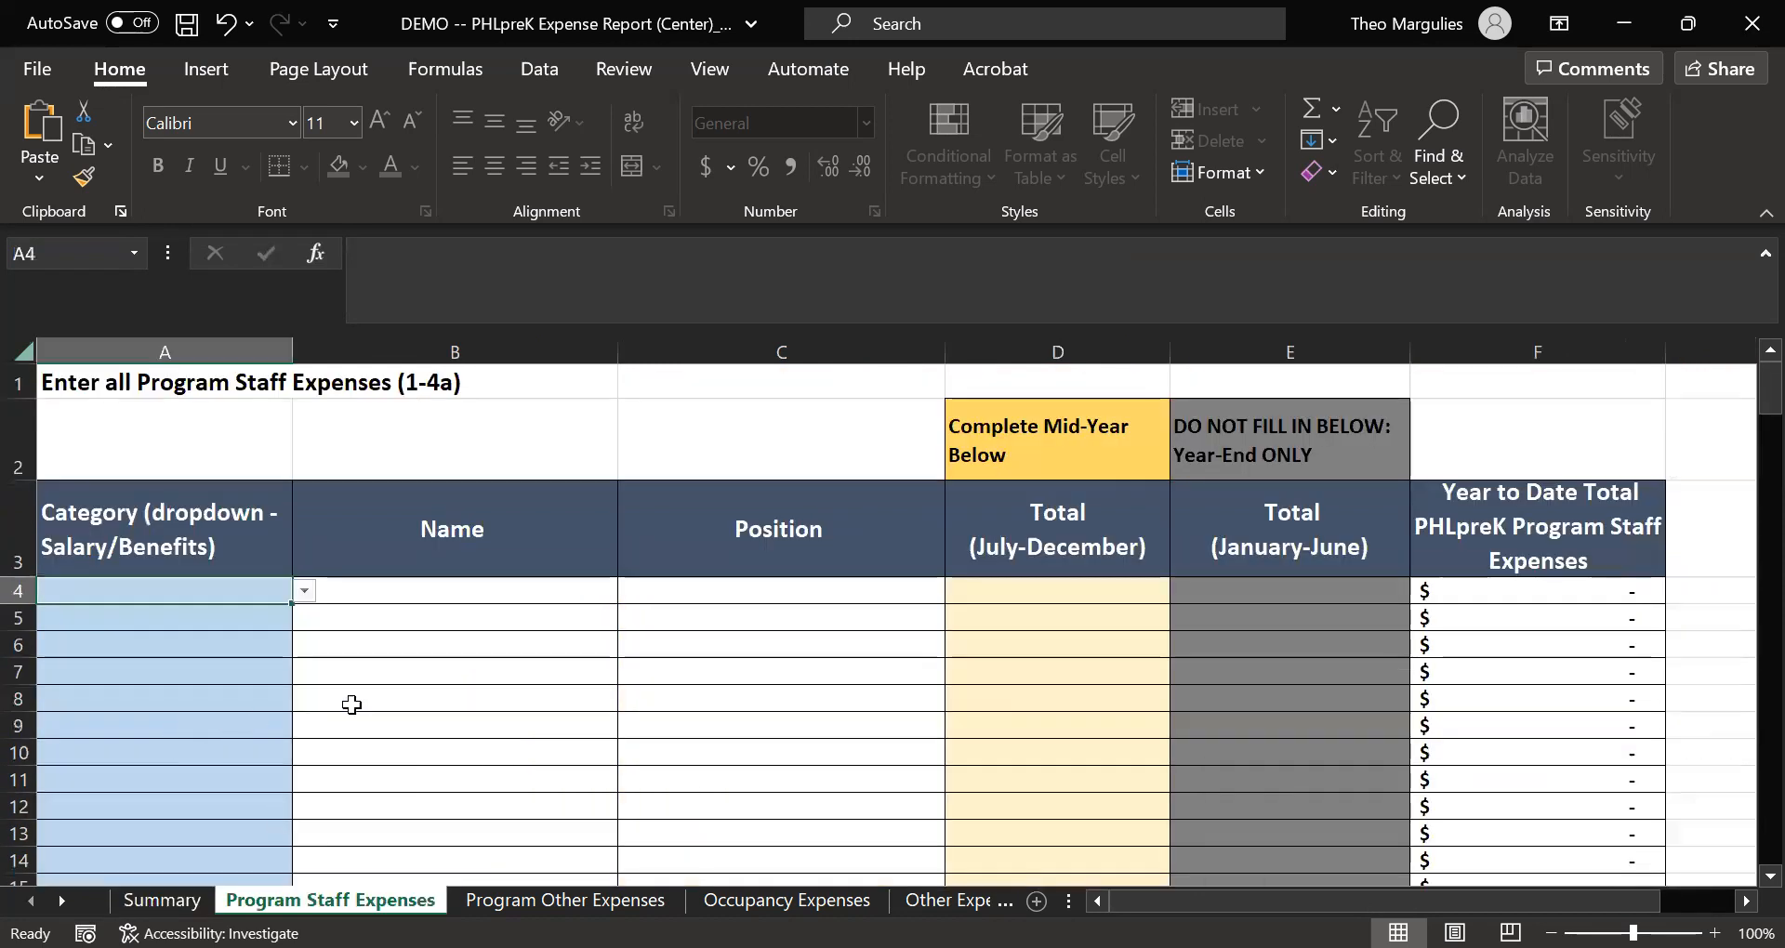
pyautogui.click(302, 593)
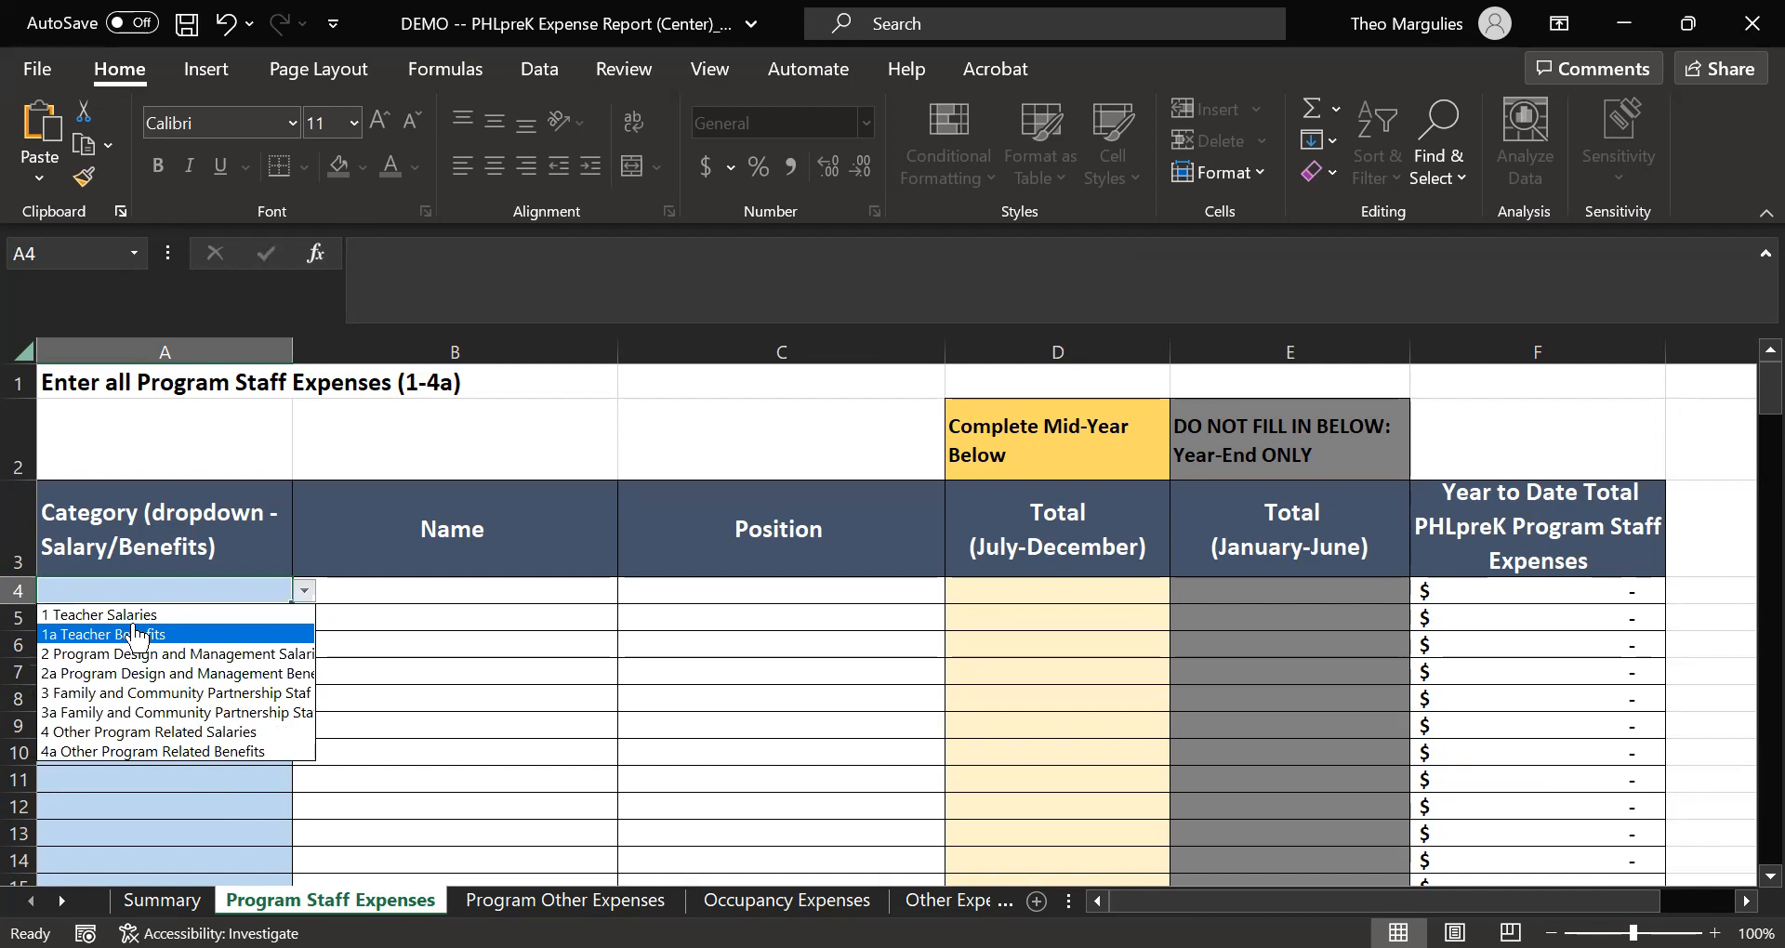
pyautogui.click(144, 615)
# Complete row 4 with the placeholder "Name", the position Lead Teacher and a July-December total of 10,000.
pyautogui.click(386, 587)
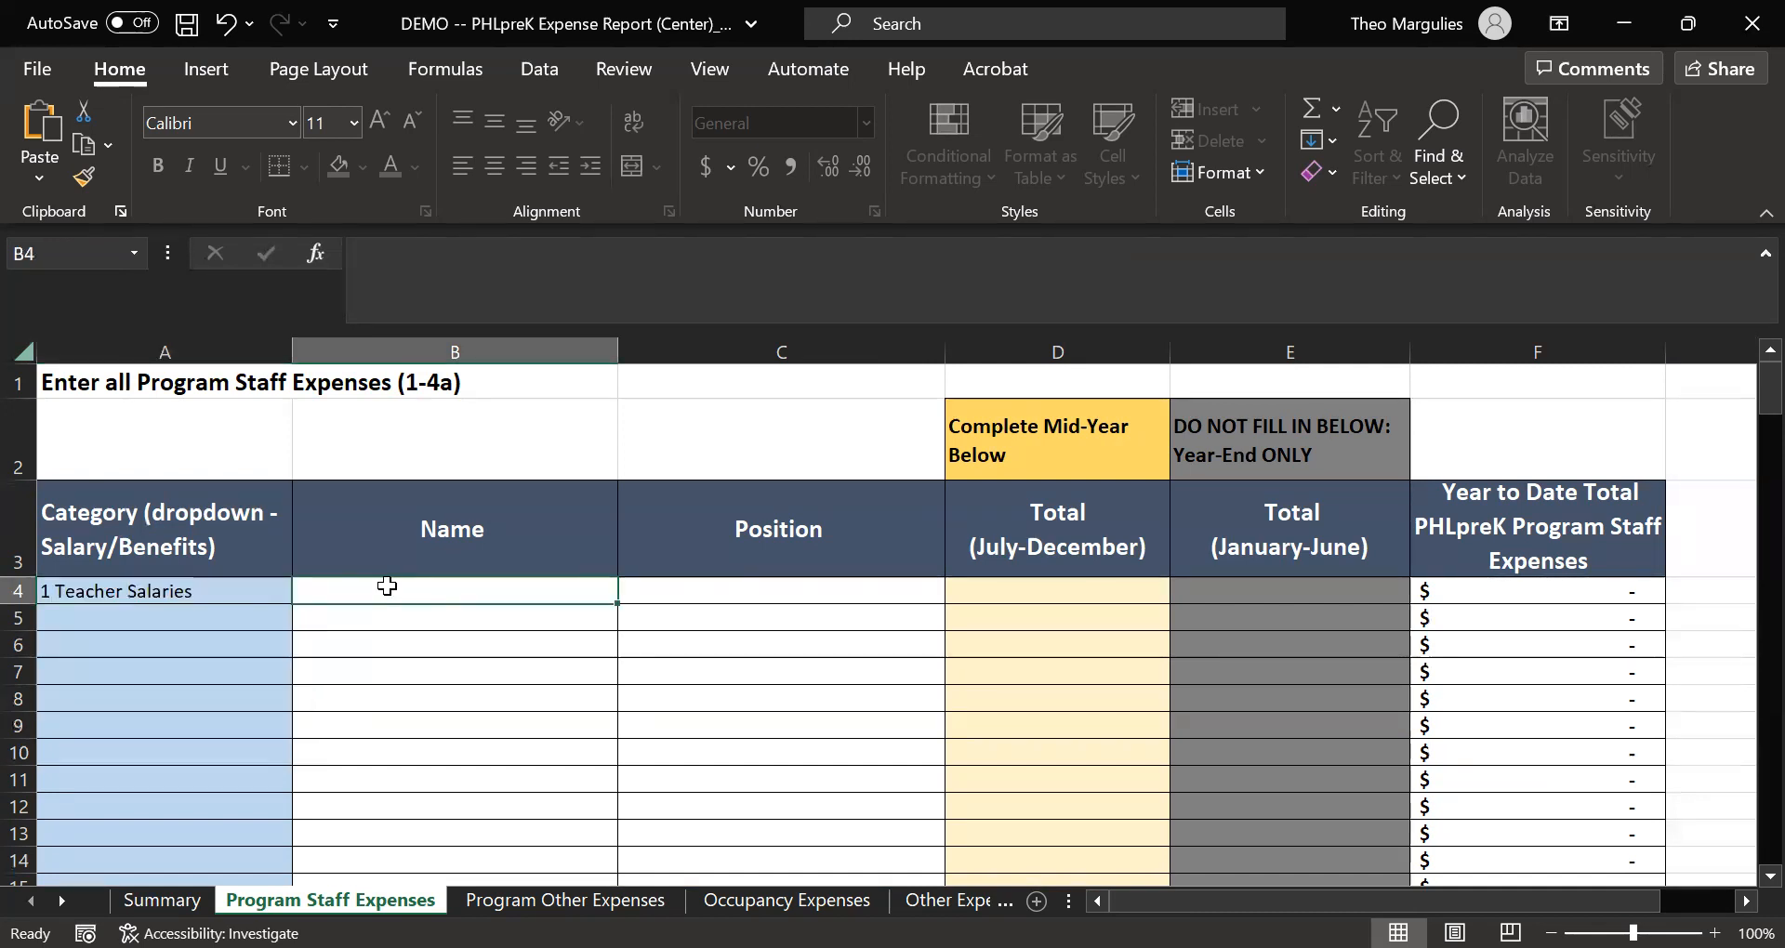
pyautogui.write('Name')
pyautogui.press('Tab')
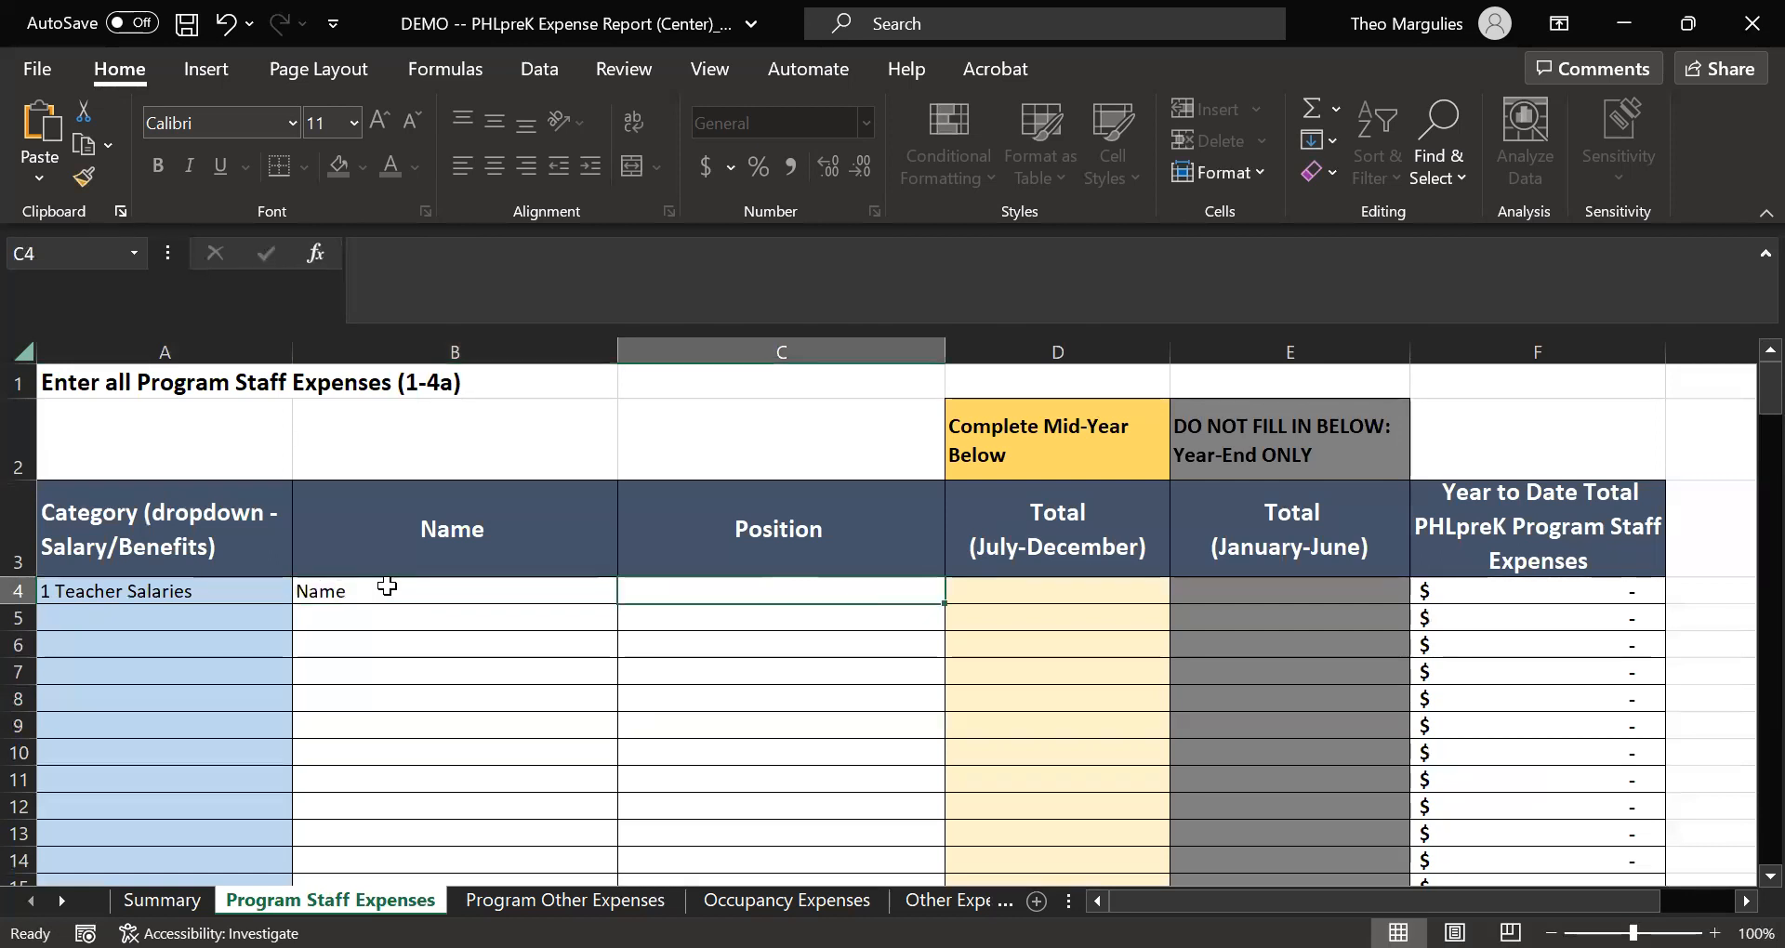
pyautogui.write('Lead Teacher')
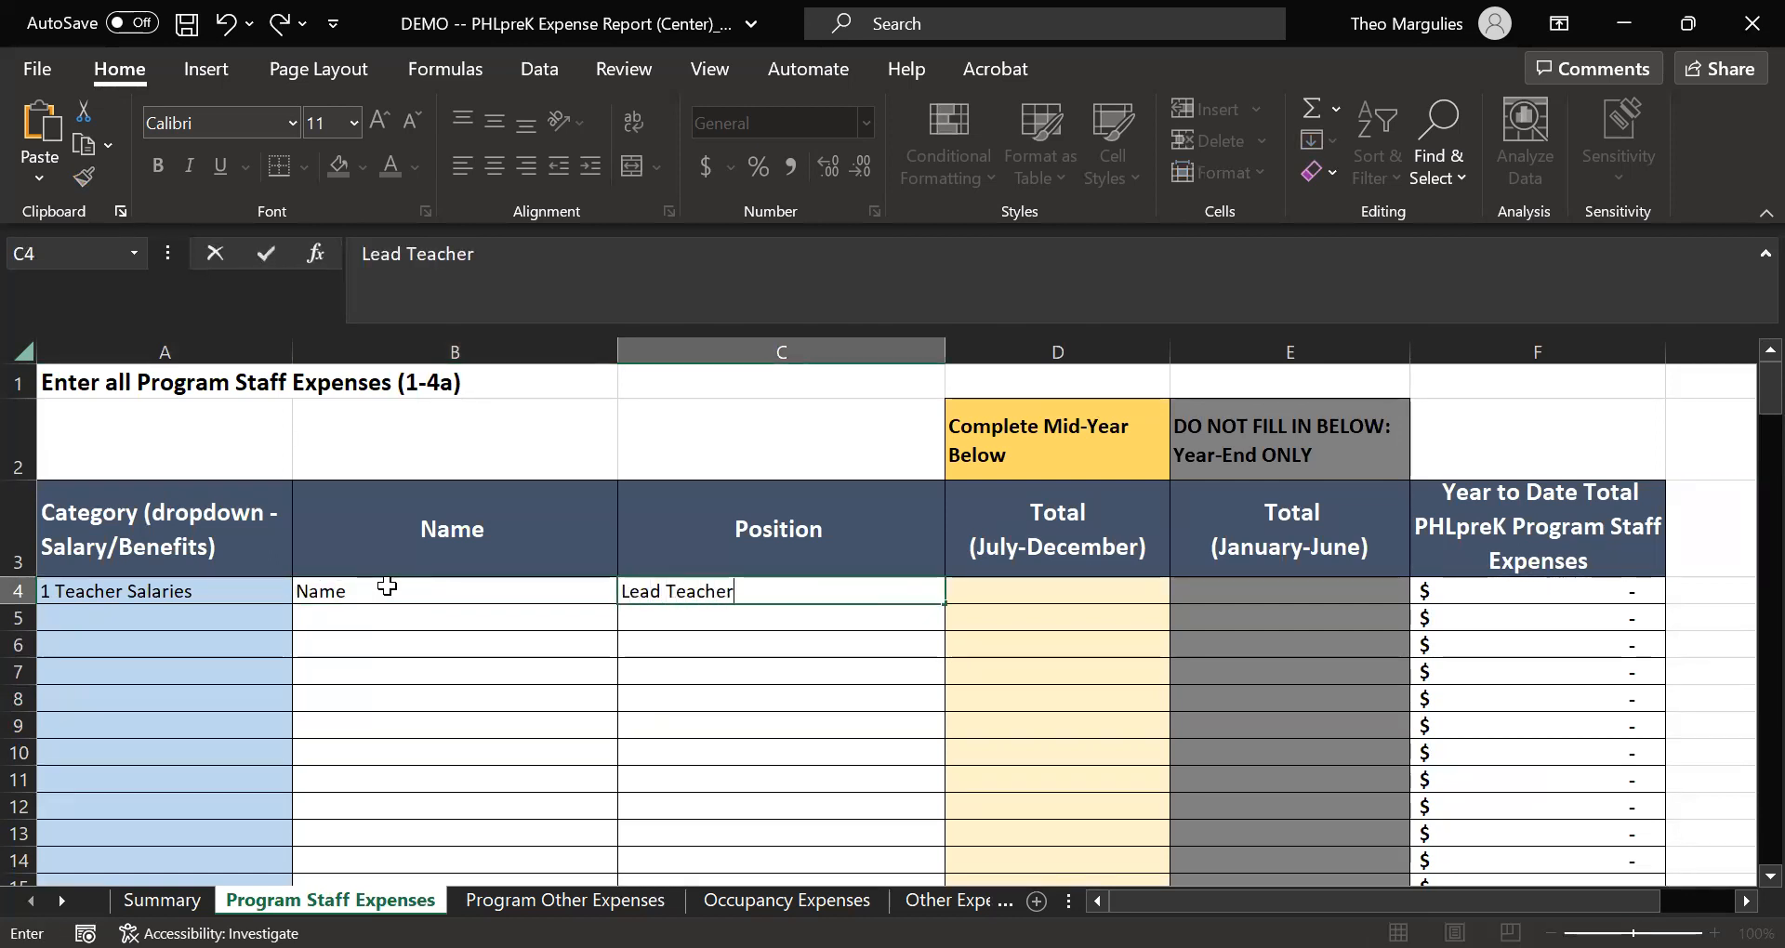
pyautogui.press('Tab')
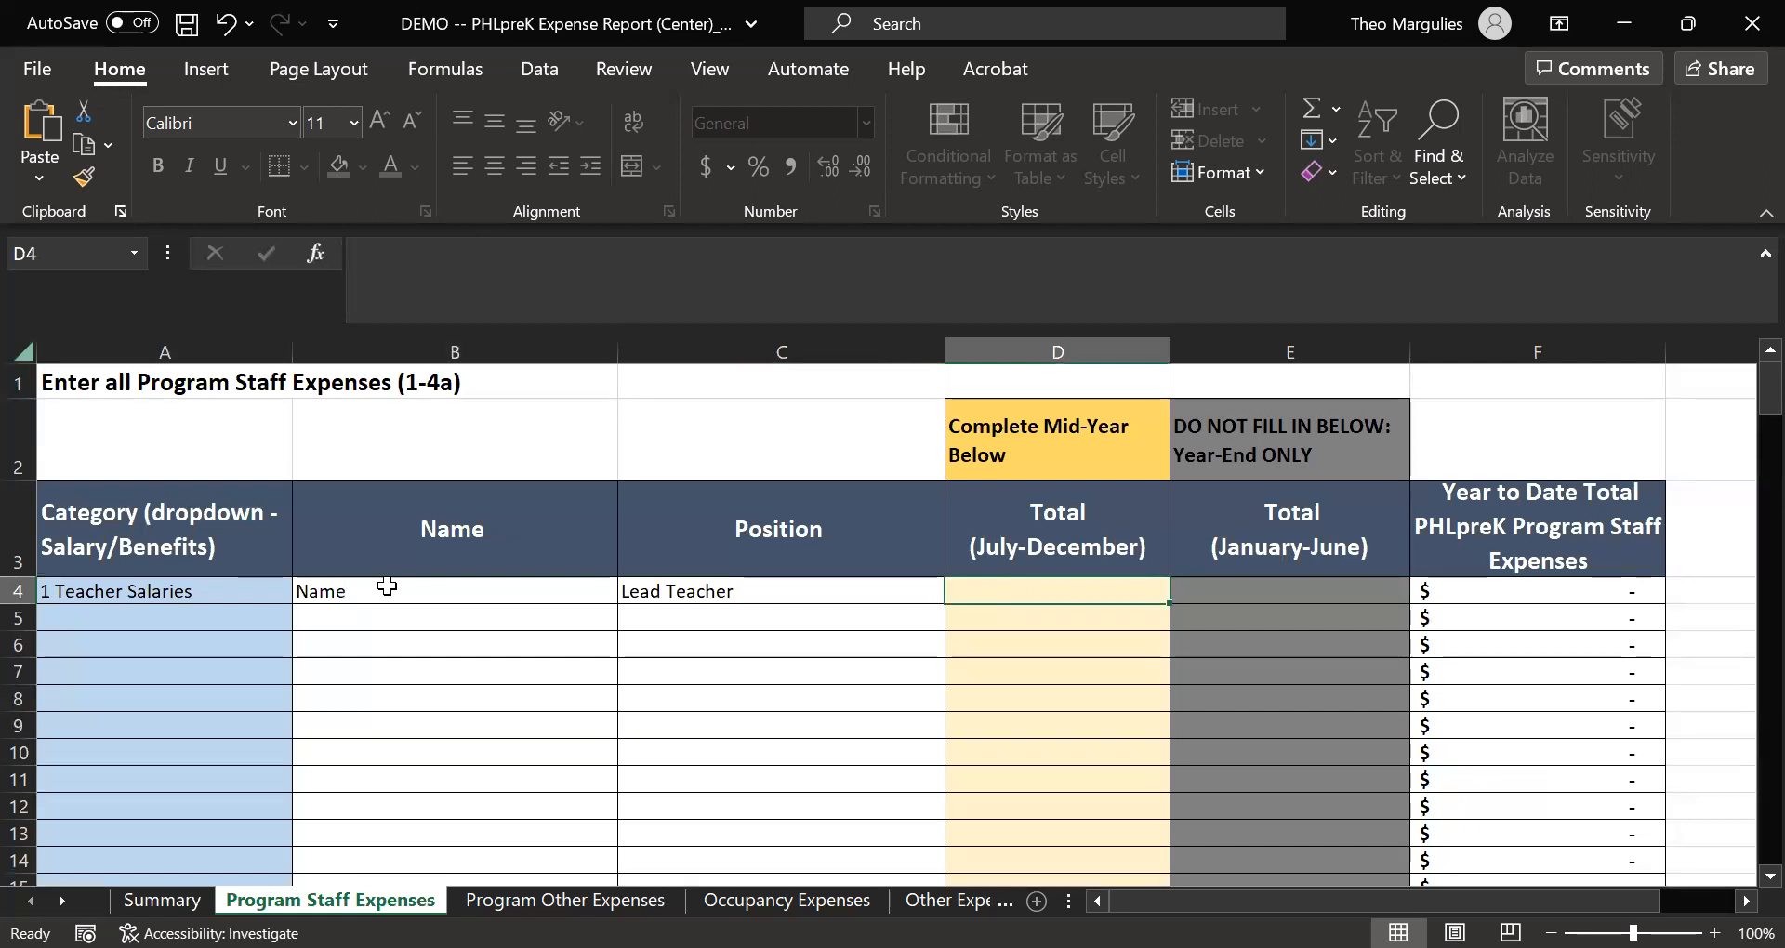
pyautogui.write('10,000')
pyautogui.press('Tab')
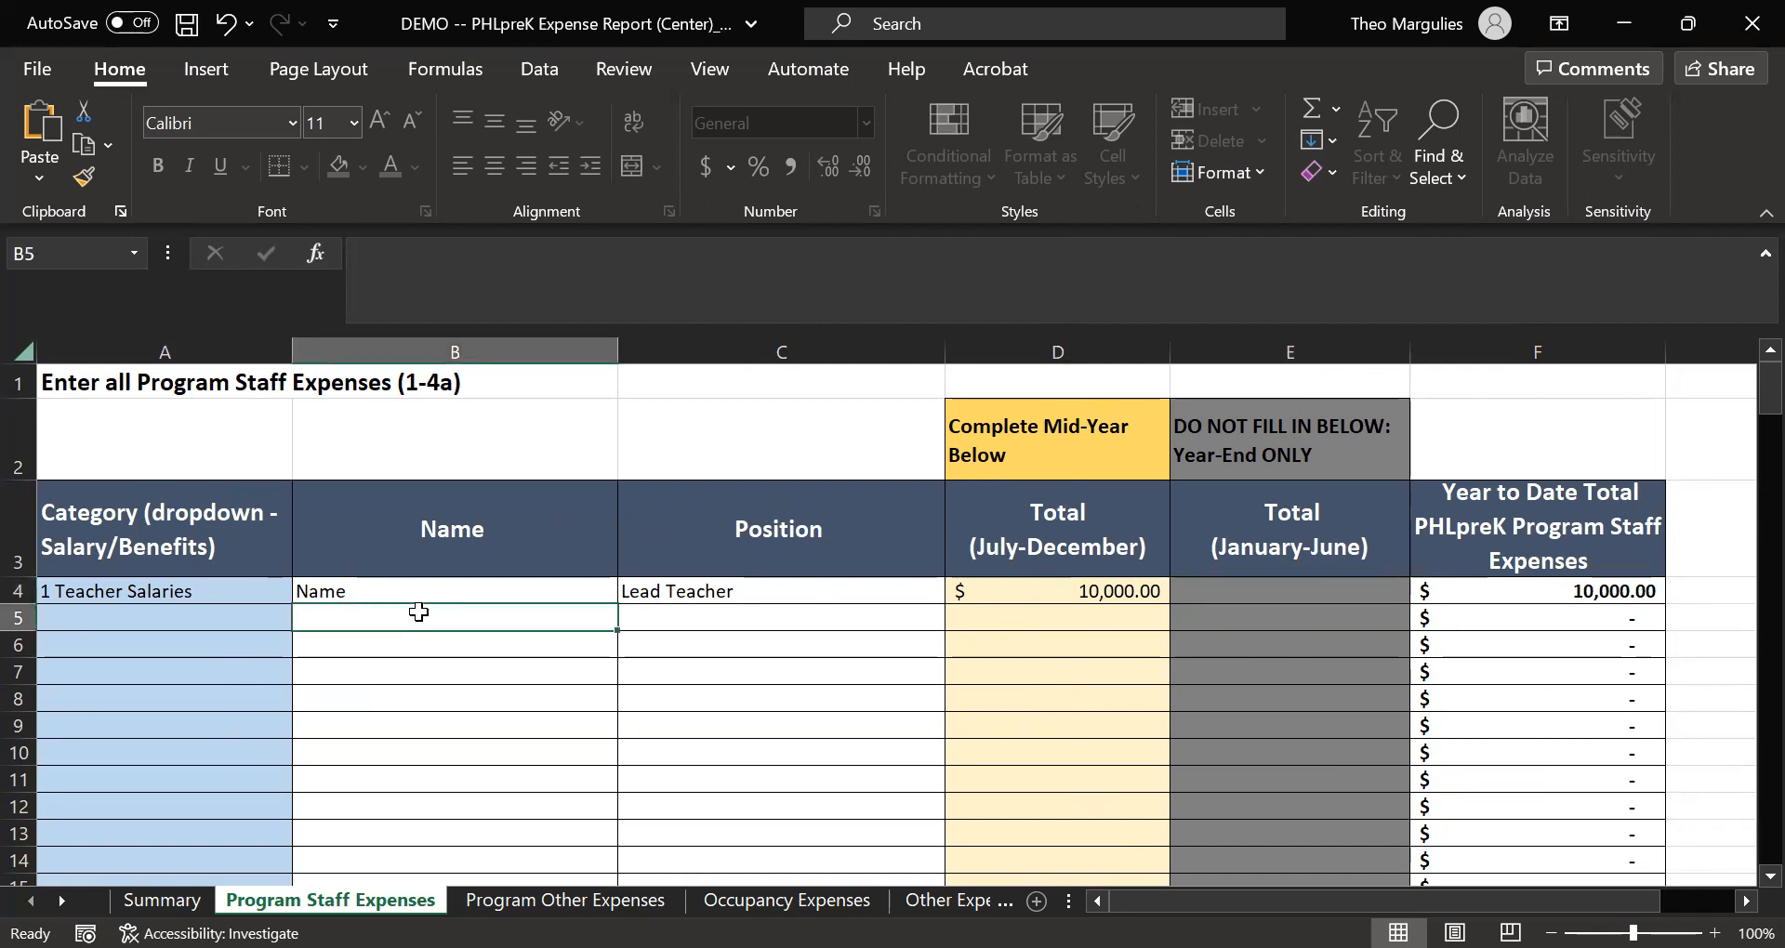
# Enter the placeholder "Name" and the position Lead Teacher in row 5, leaving the category blank.
pyautogui.write('Na')
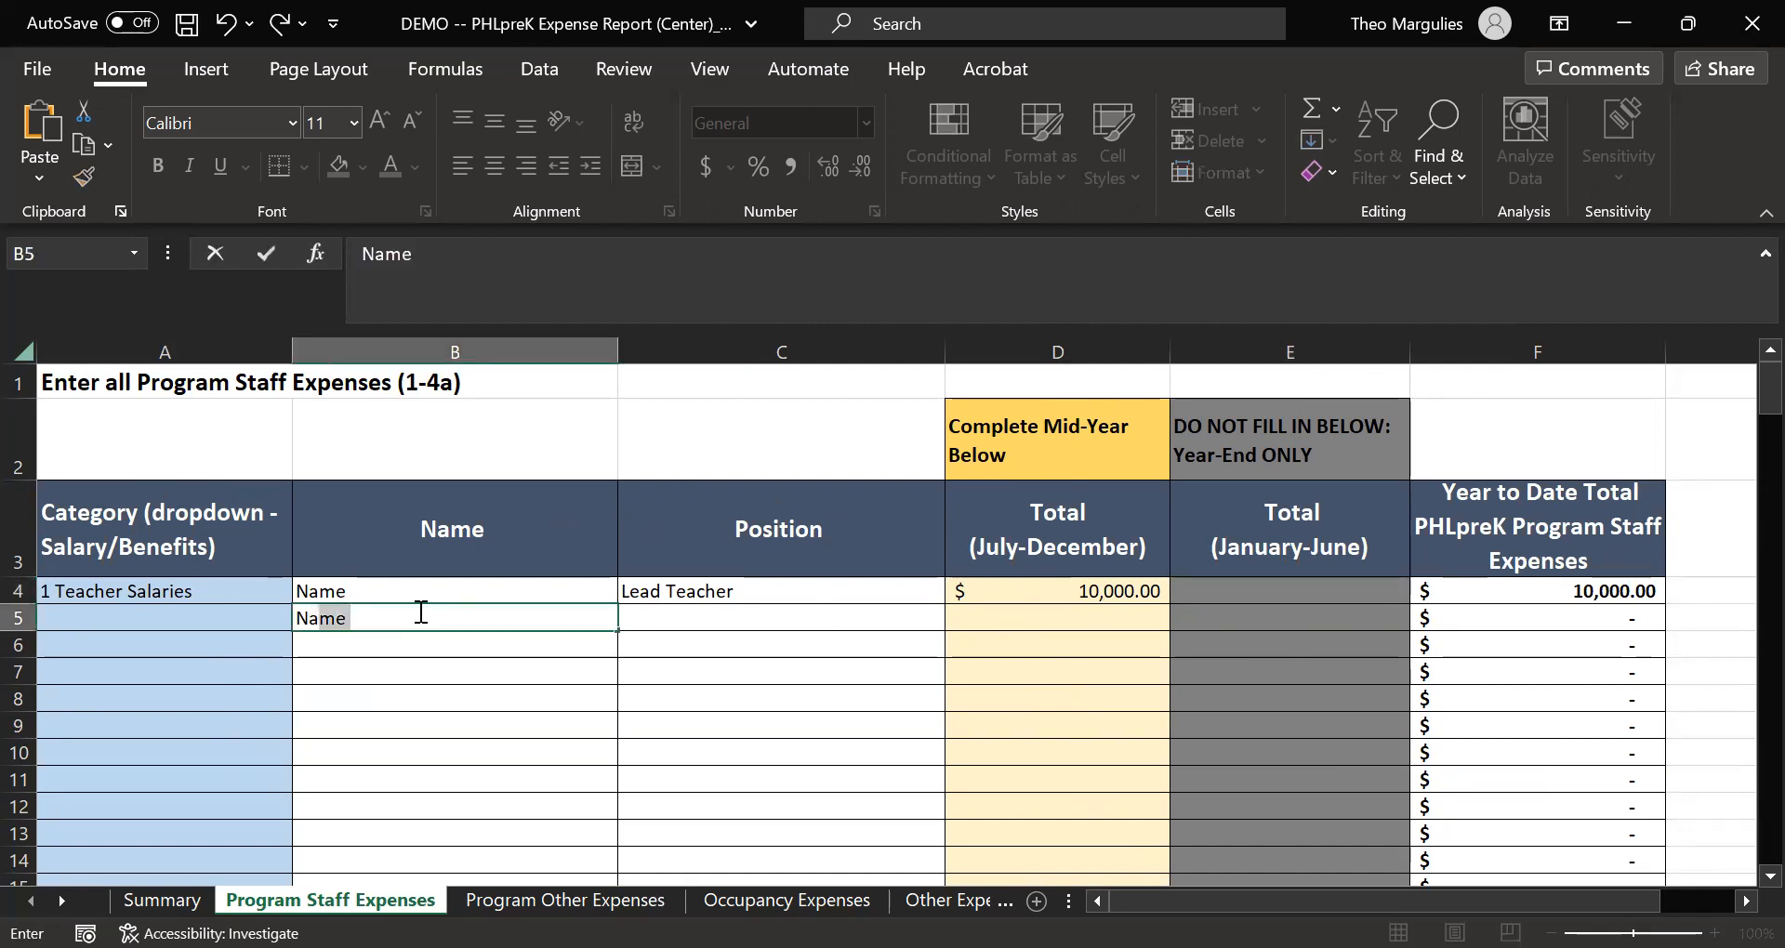
pyautogui.press('Tab')
pyautogui.write('Lead T')
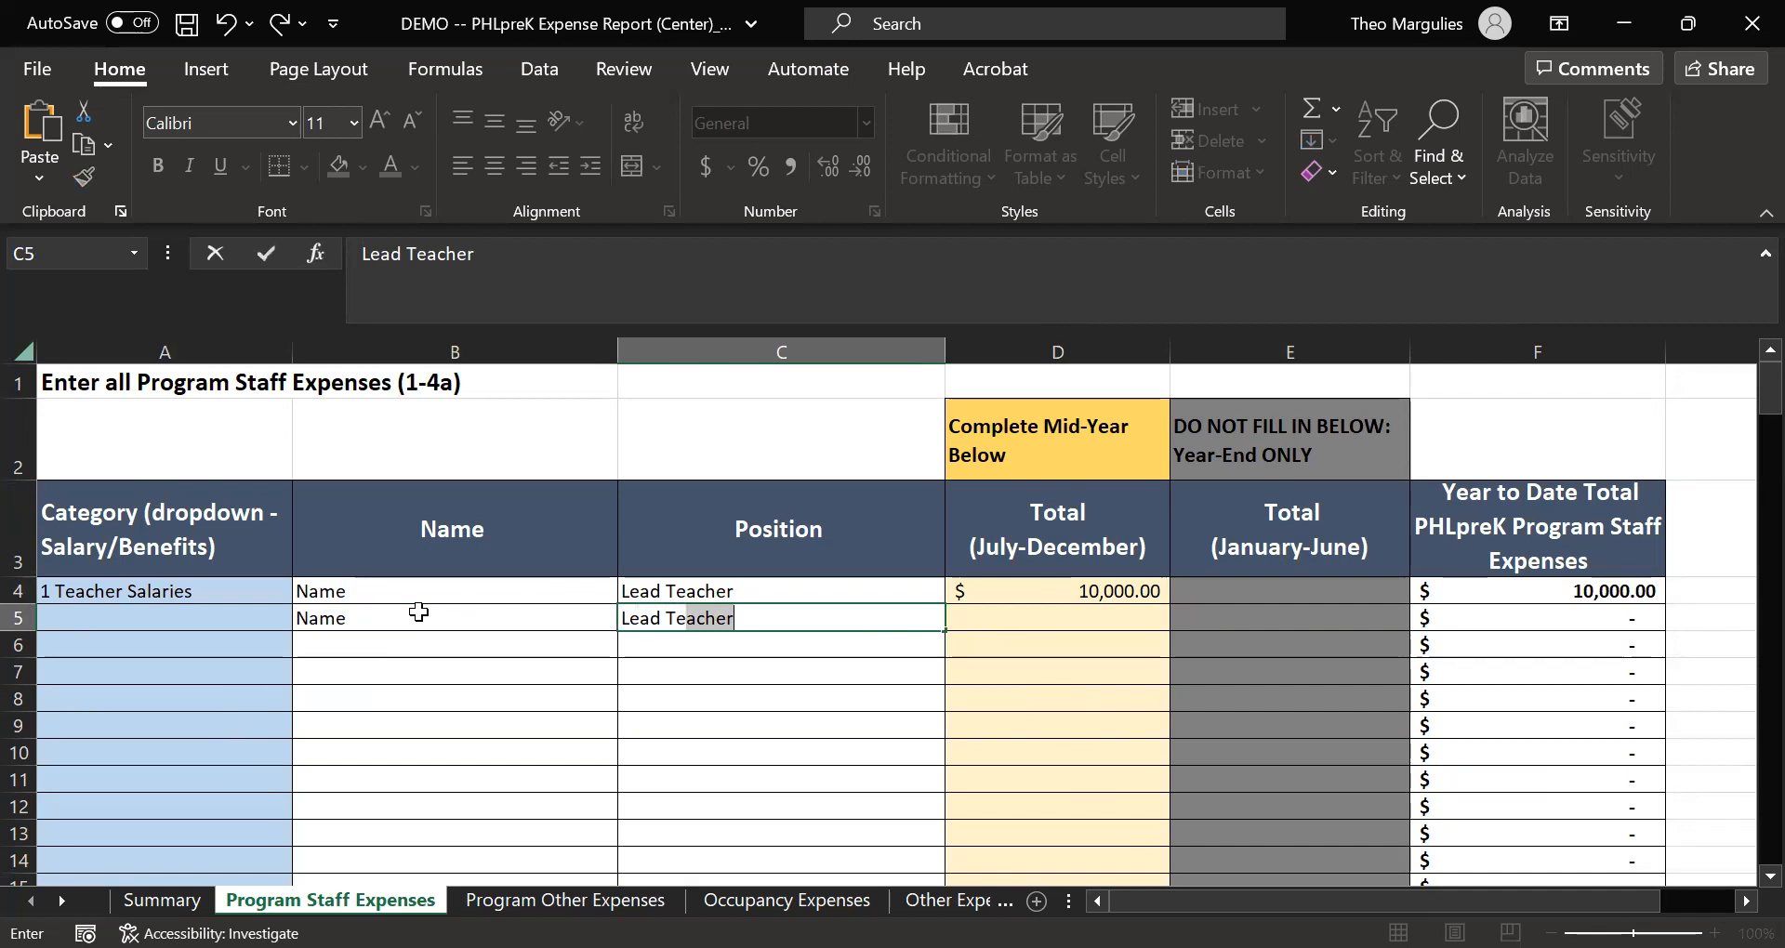
pyautogui.write('eacher')
pyautogui.press('Tab')
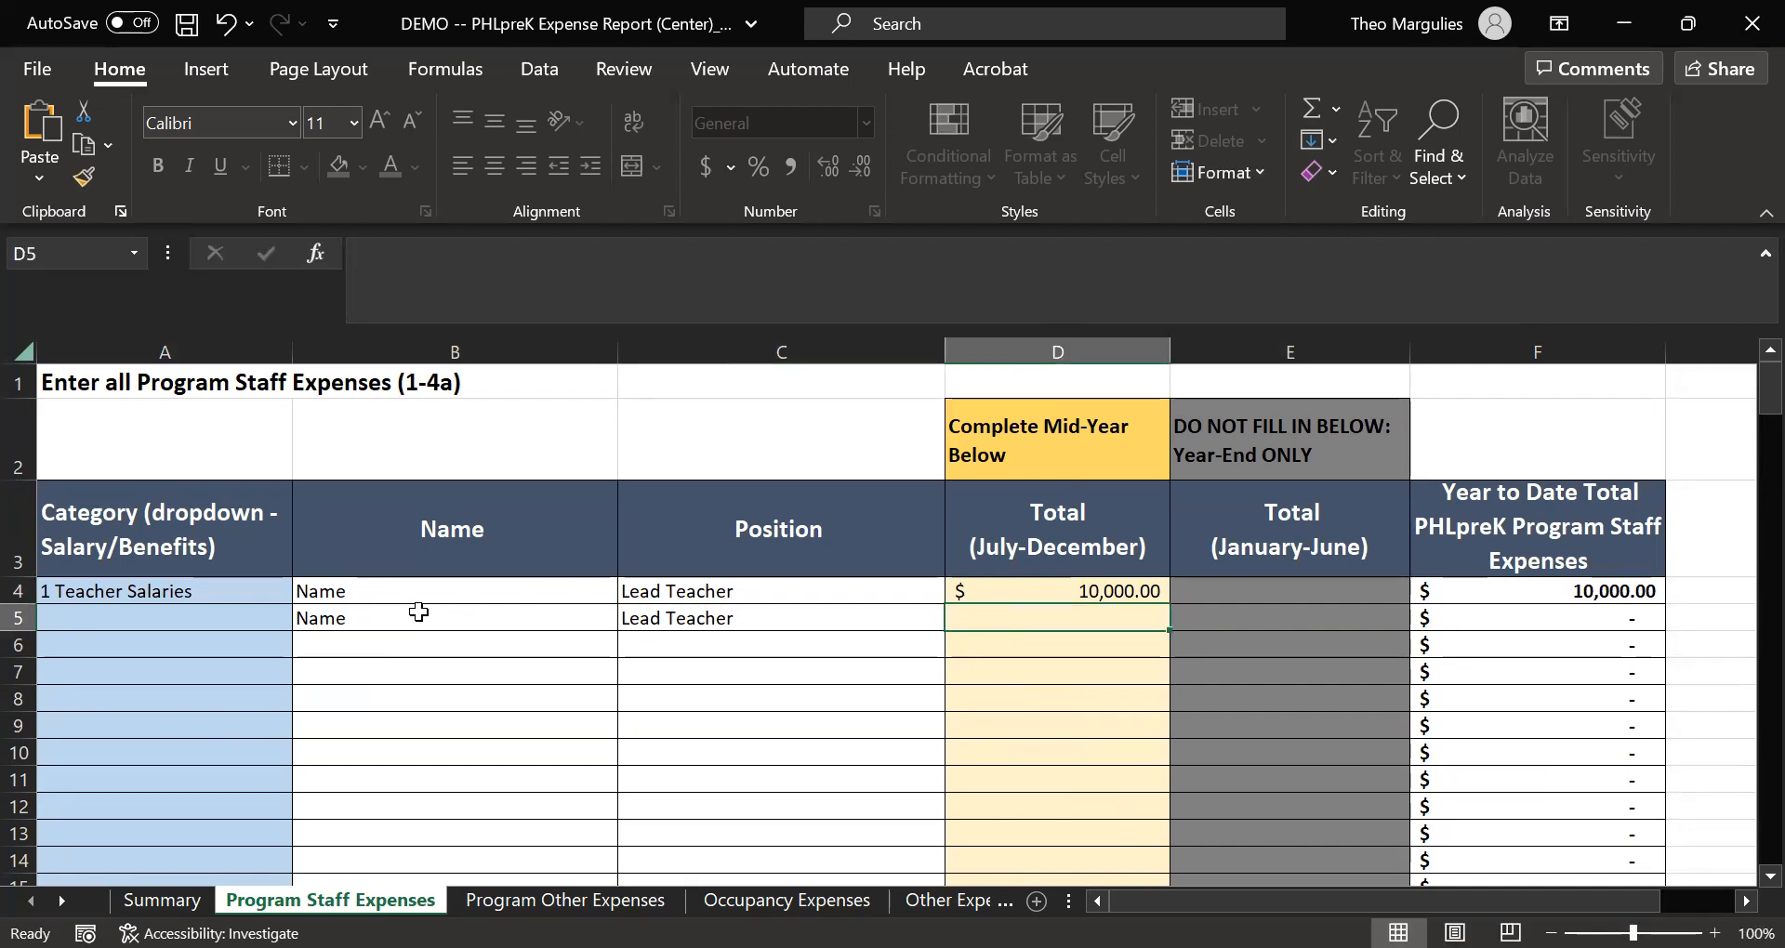
# Try to enter a July-December total of 30,00 in row 5 without selecting a category.
pyautogui.write('30')
pyautogui.press('BackSpace')
pyautogui.write('0,00')
pyautogui.press('Return')
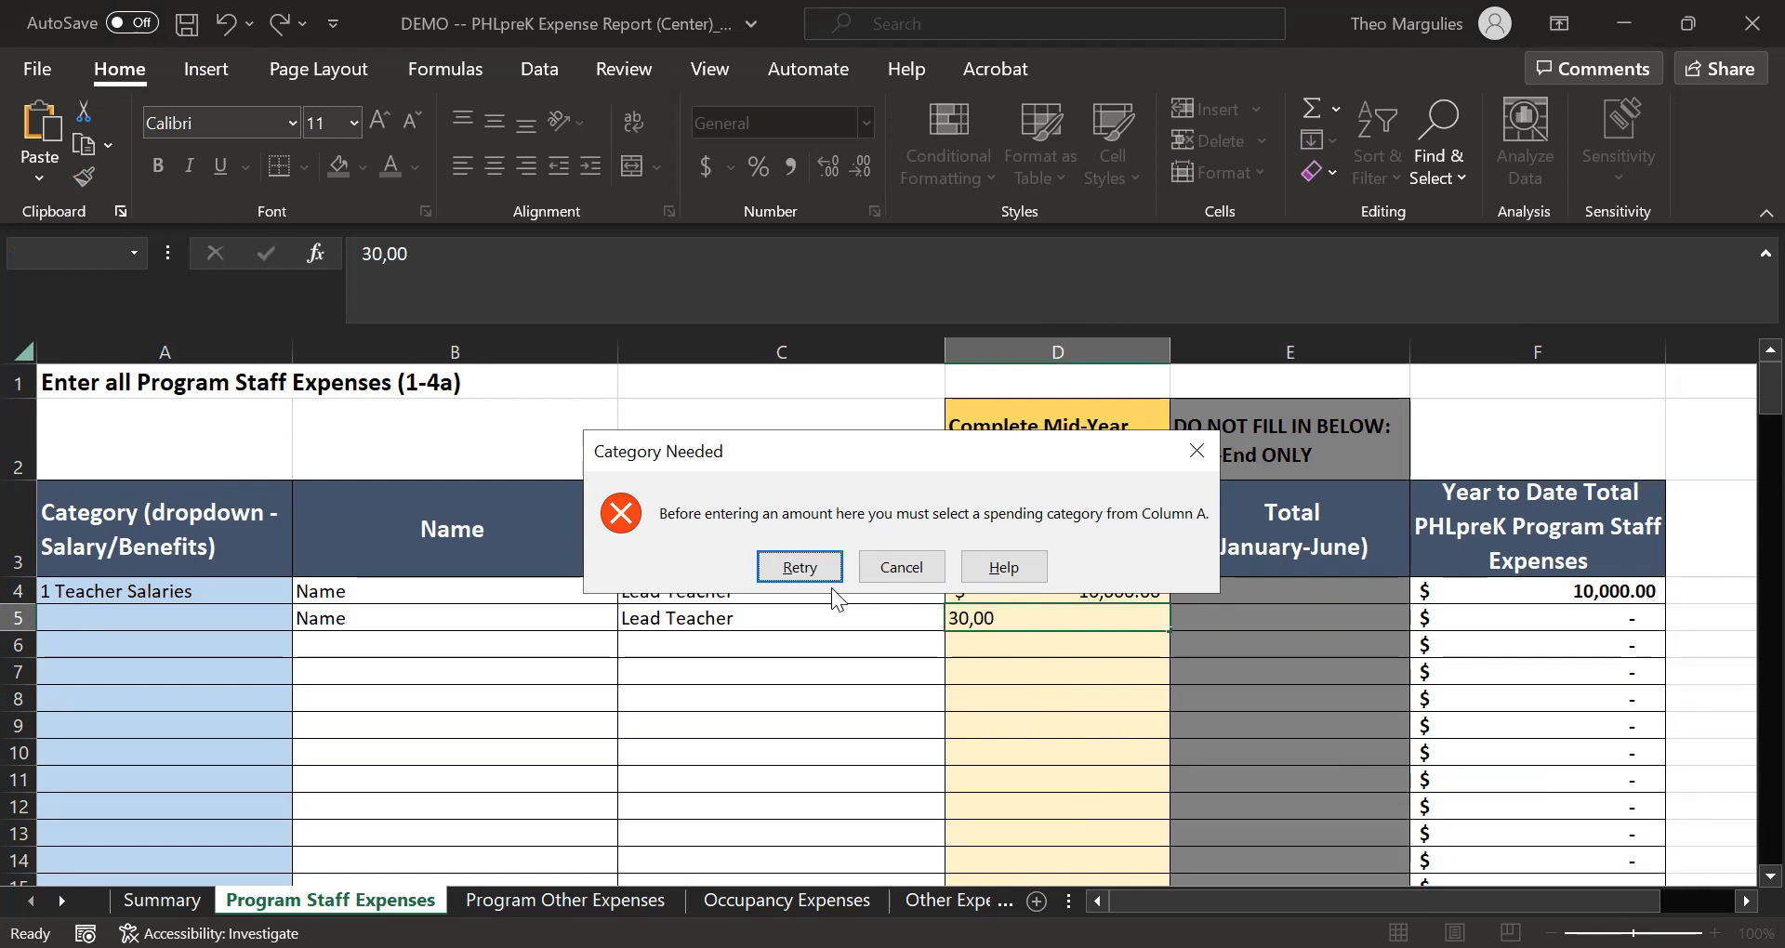
pyautogui.click(1195, 451)
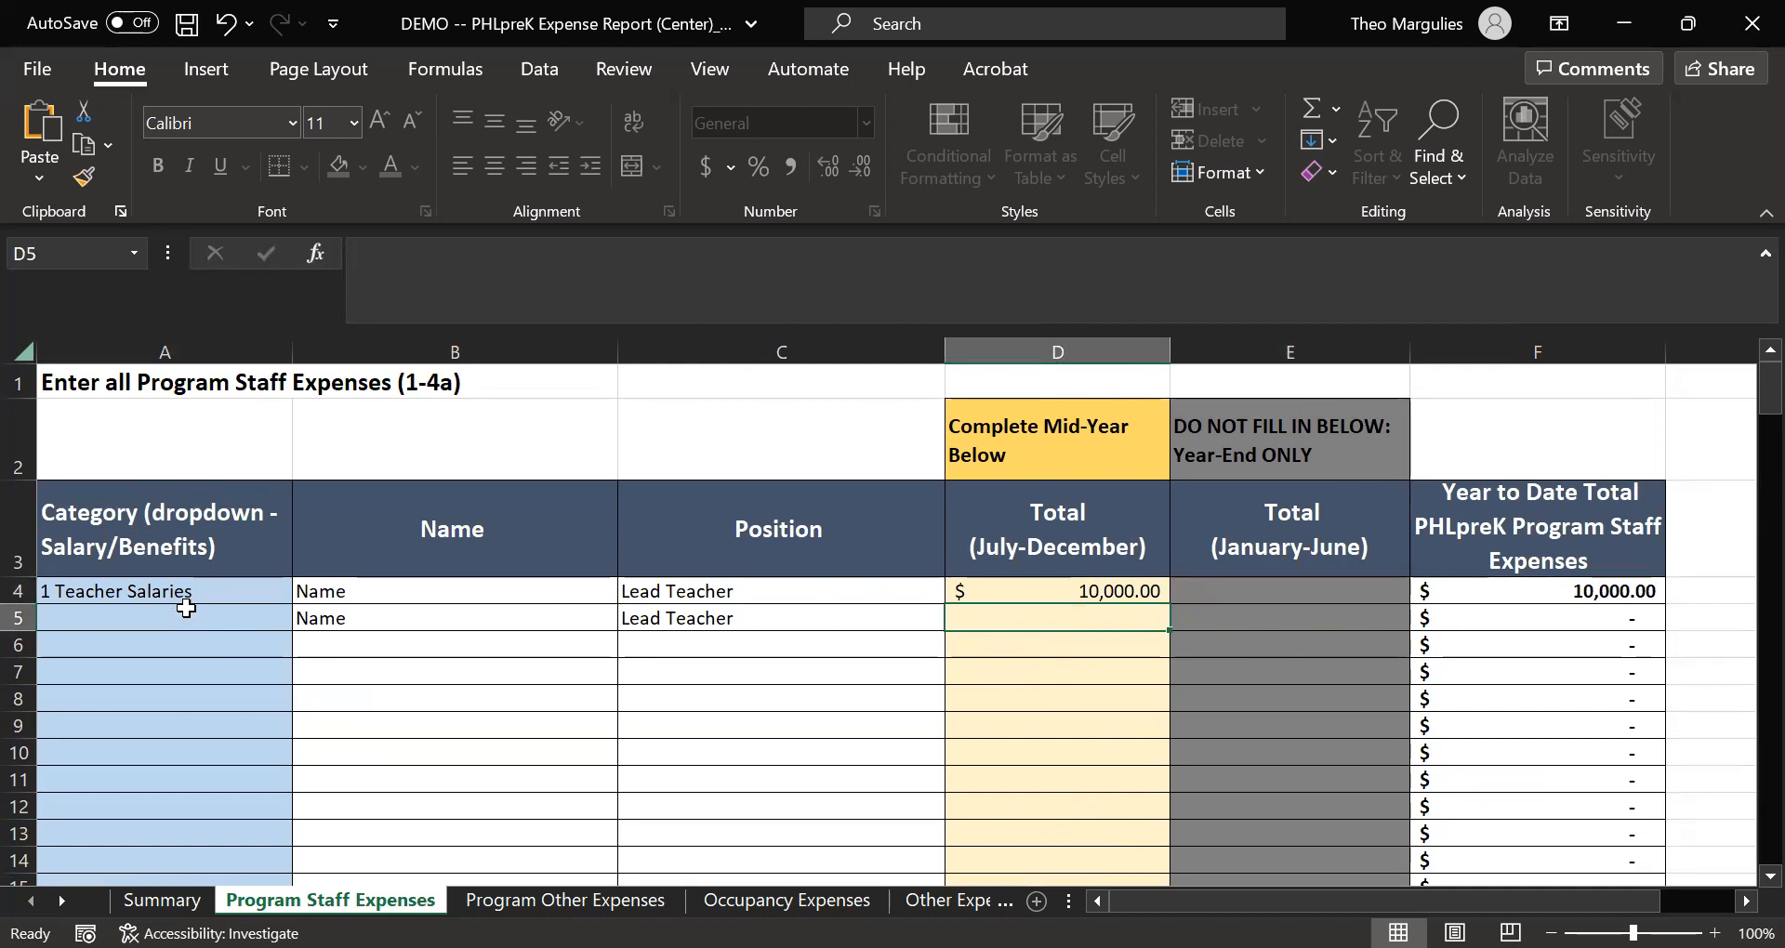
# Examine the spending category options available for row 5 of the Program Staff Expenses sheet.
pyautogui.click(149, 621)
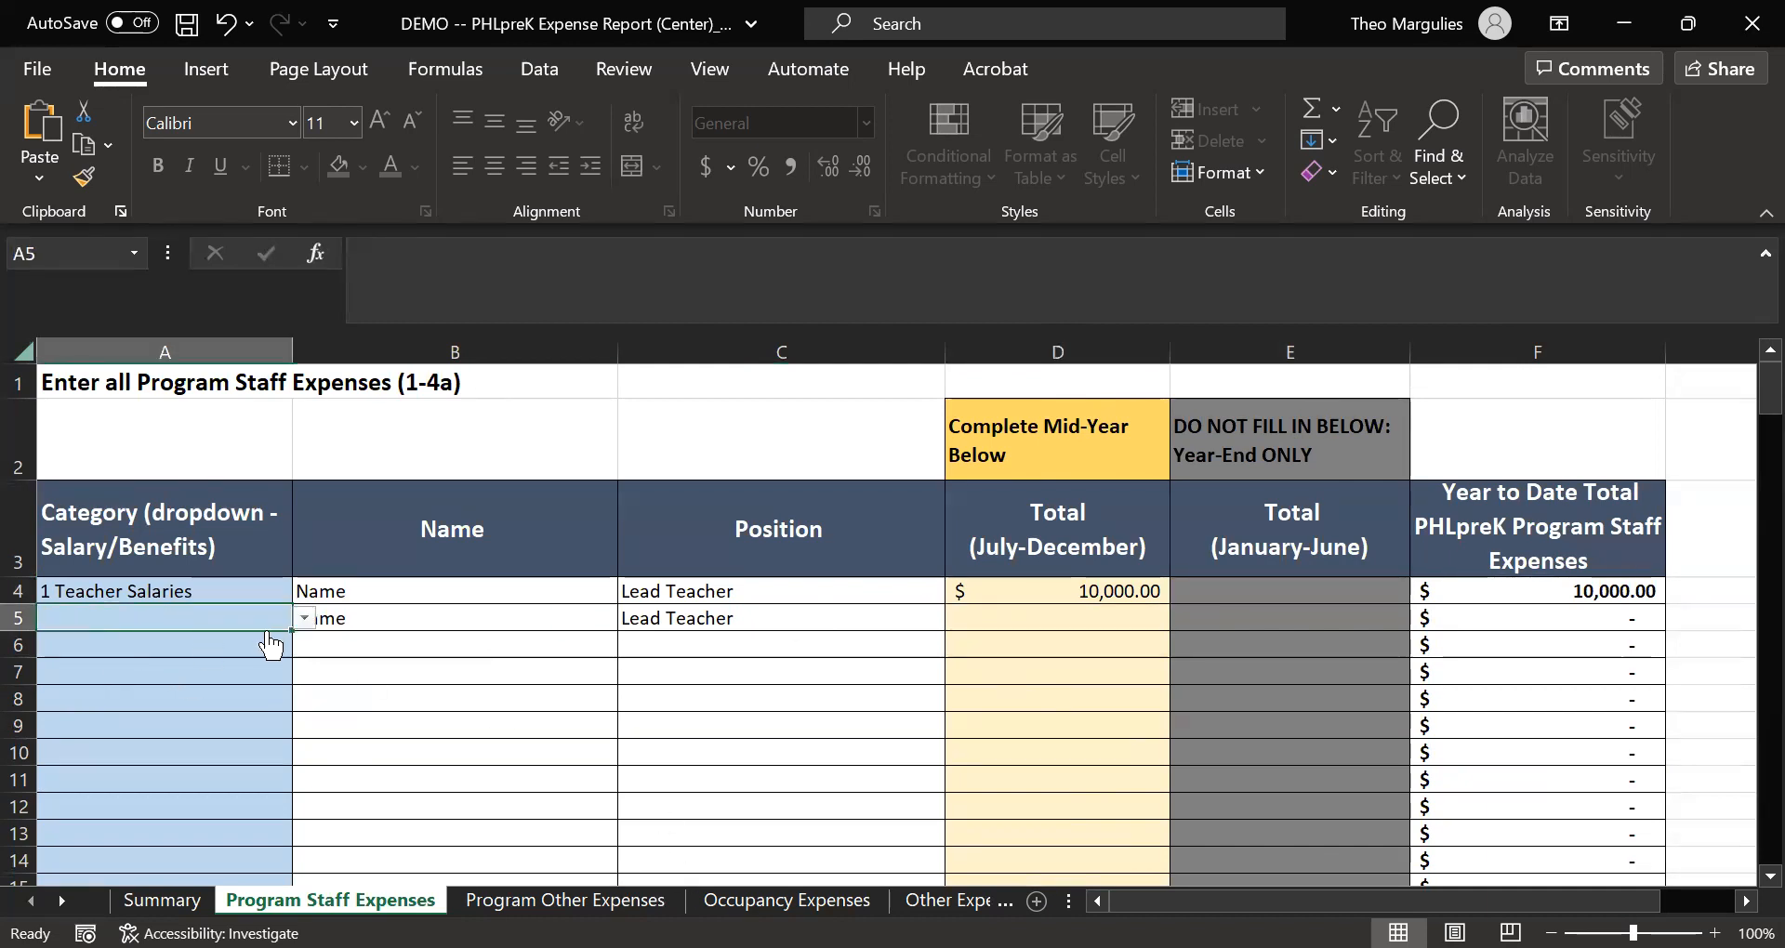
pyautogui.click(305, 619)
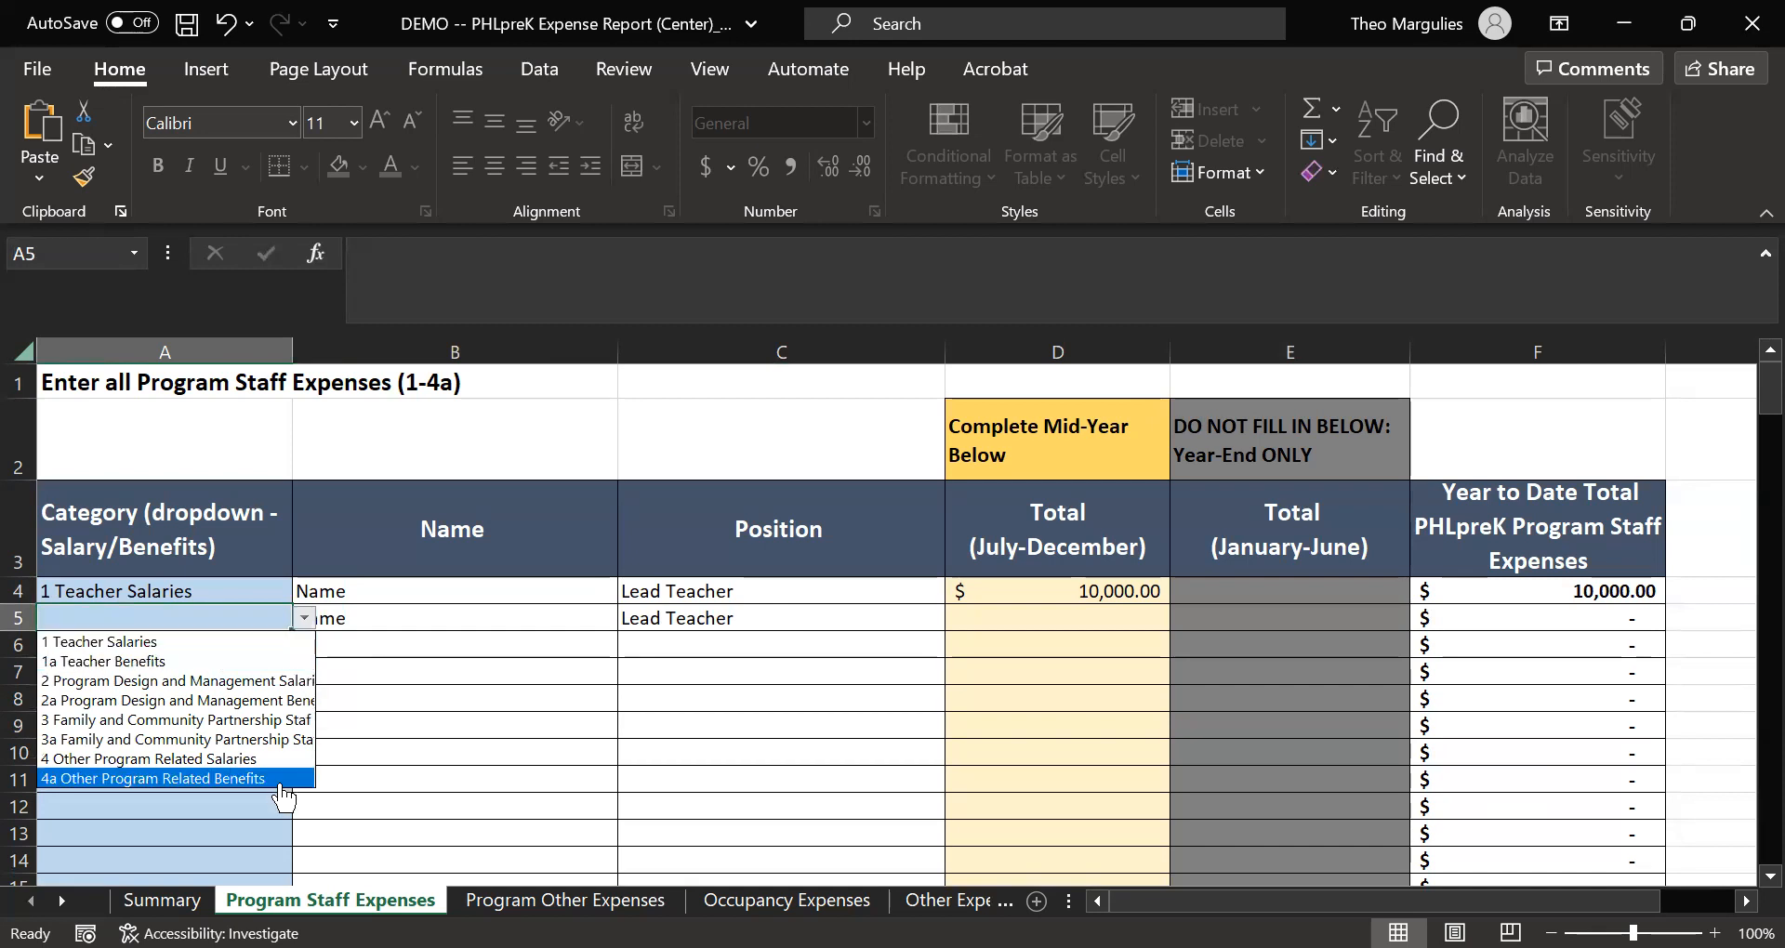
pyautogui.click(389, 660)
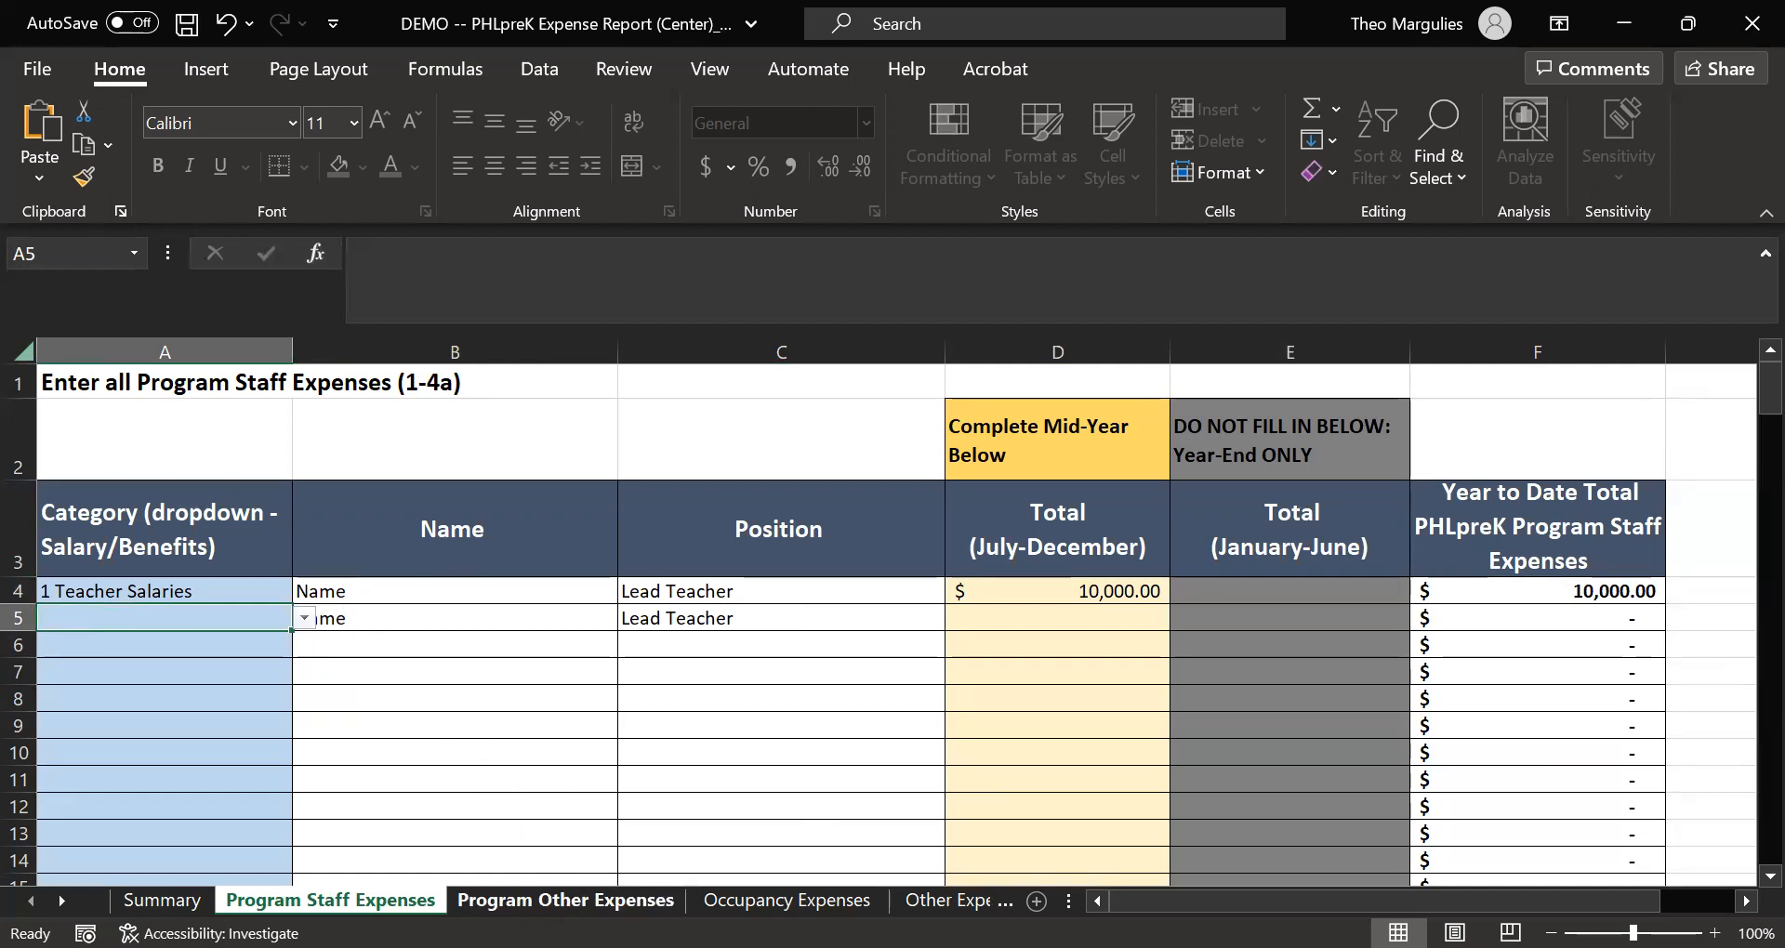
# Examine the category options for row 4 on the Program Other Expenses sheet.
pyautogui.click(565, 900)
pyautogui.click(465, 621)
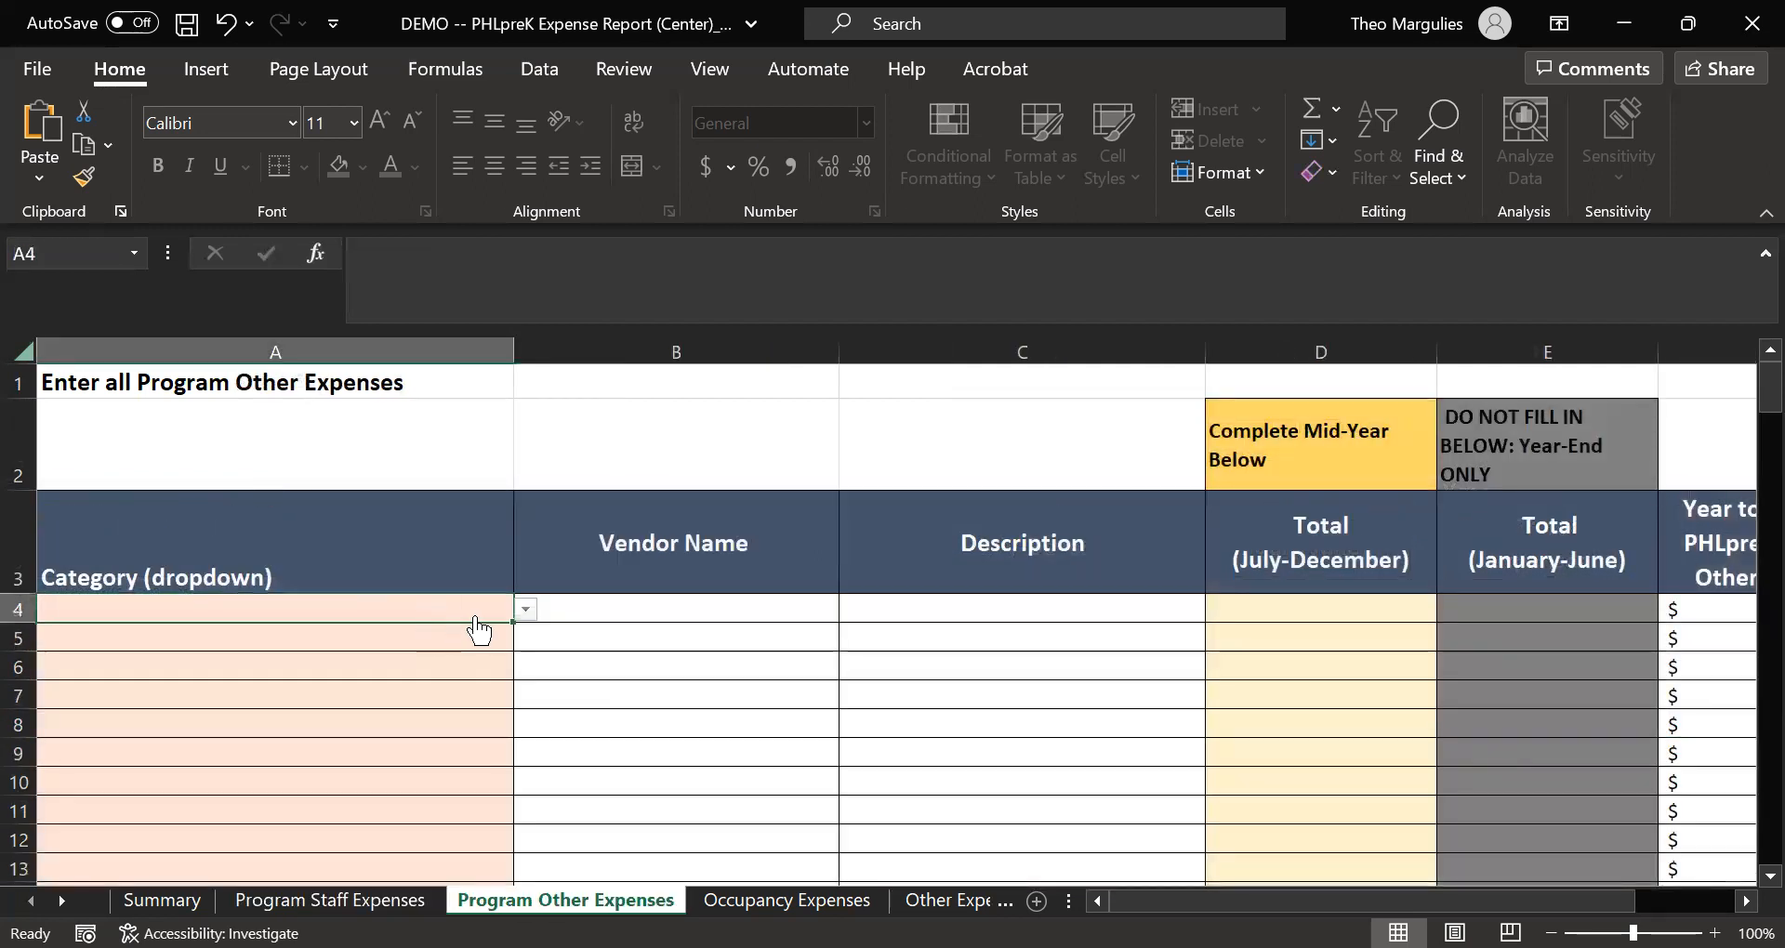
pyautogui.click(526, 612)
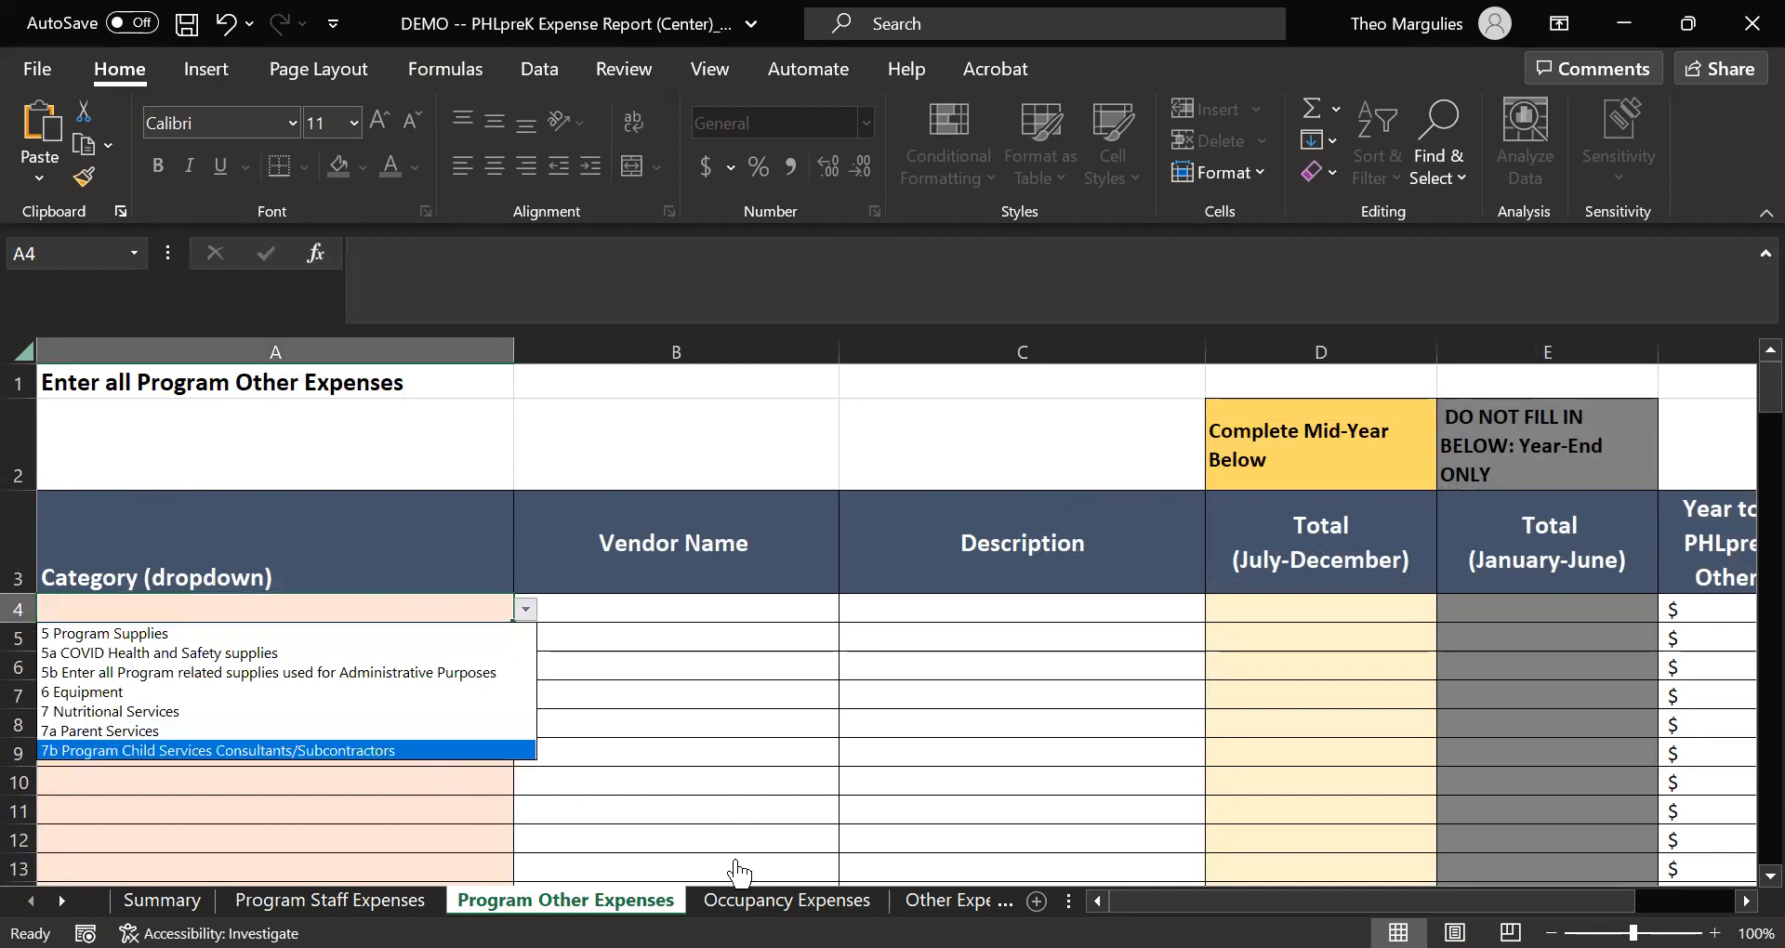
pyautogui.click(749, 898)
# Examine the category options for row 4 on the Occupancy Expenses sheet.
pyautogui.click(750, 899)
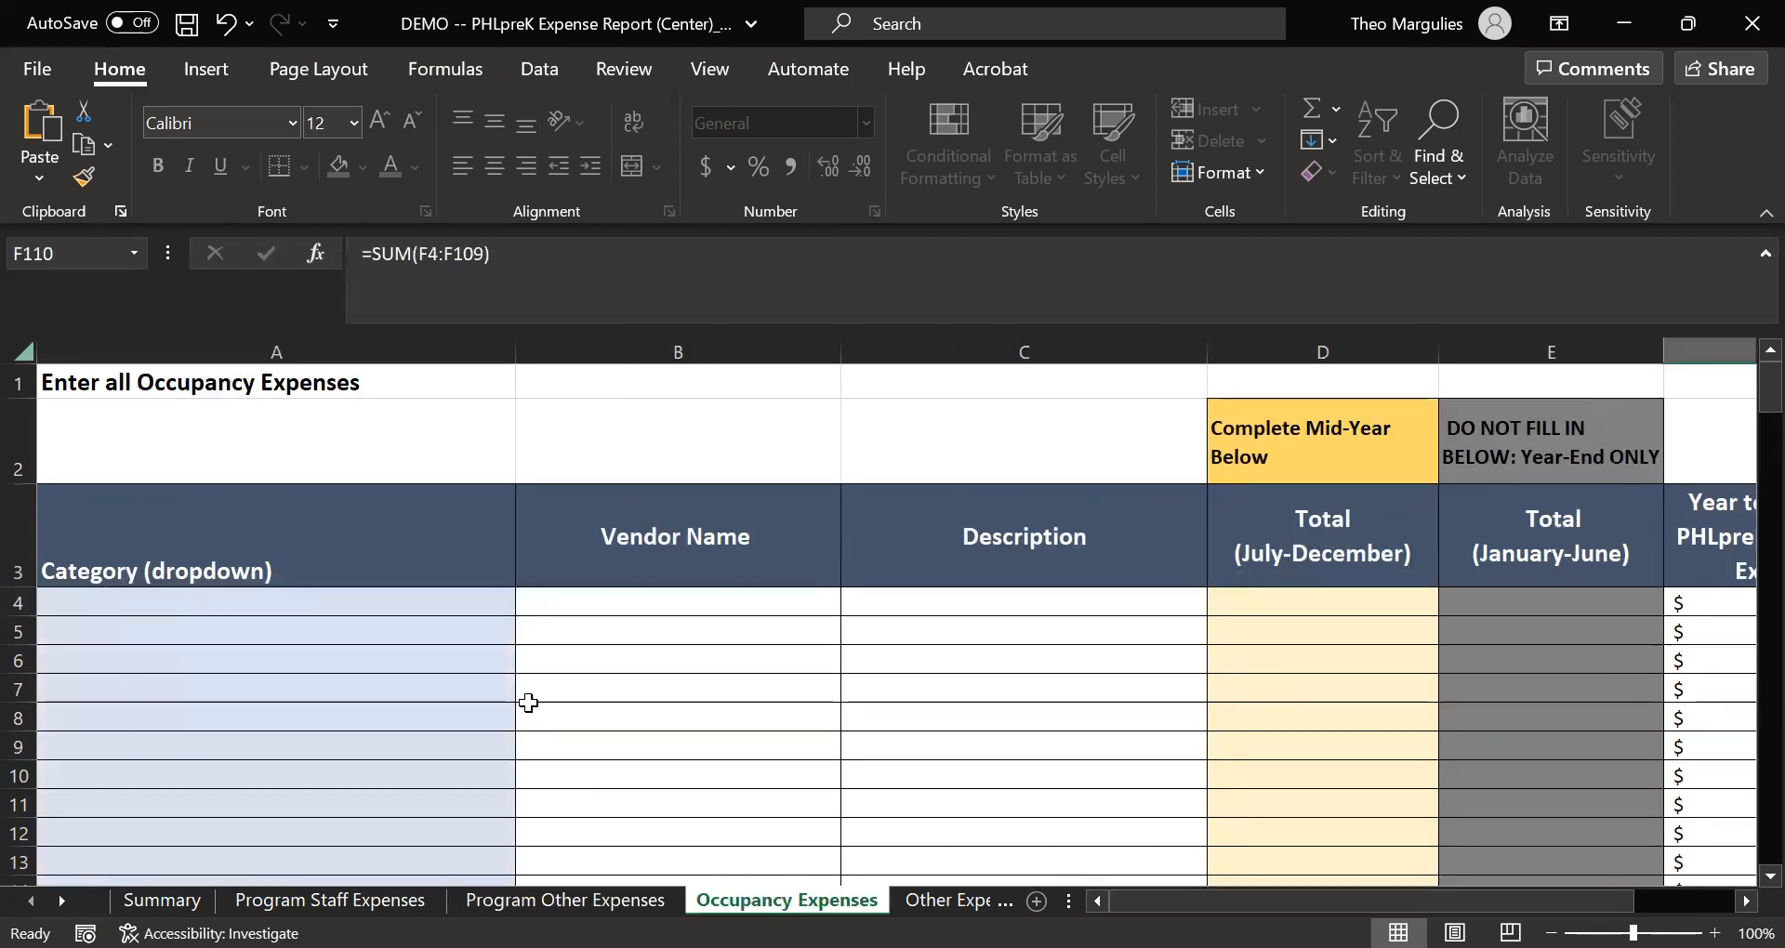
pyautogui.click(455, 610)
pyautogui.click(527, 602)
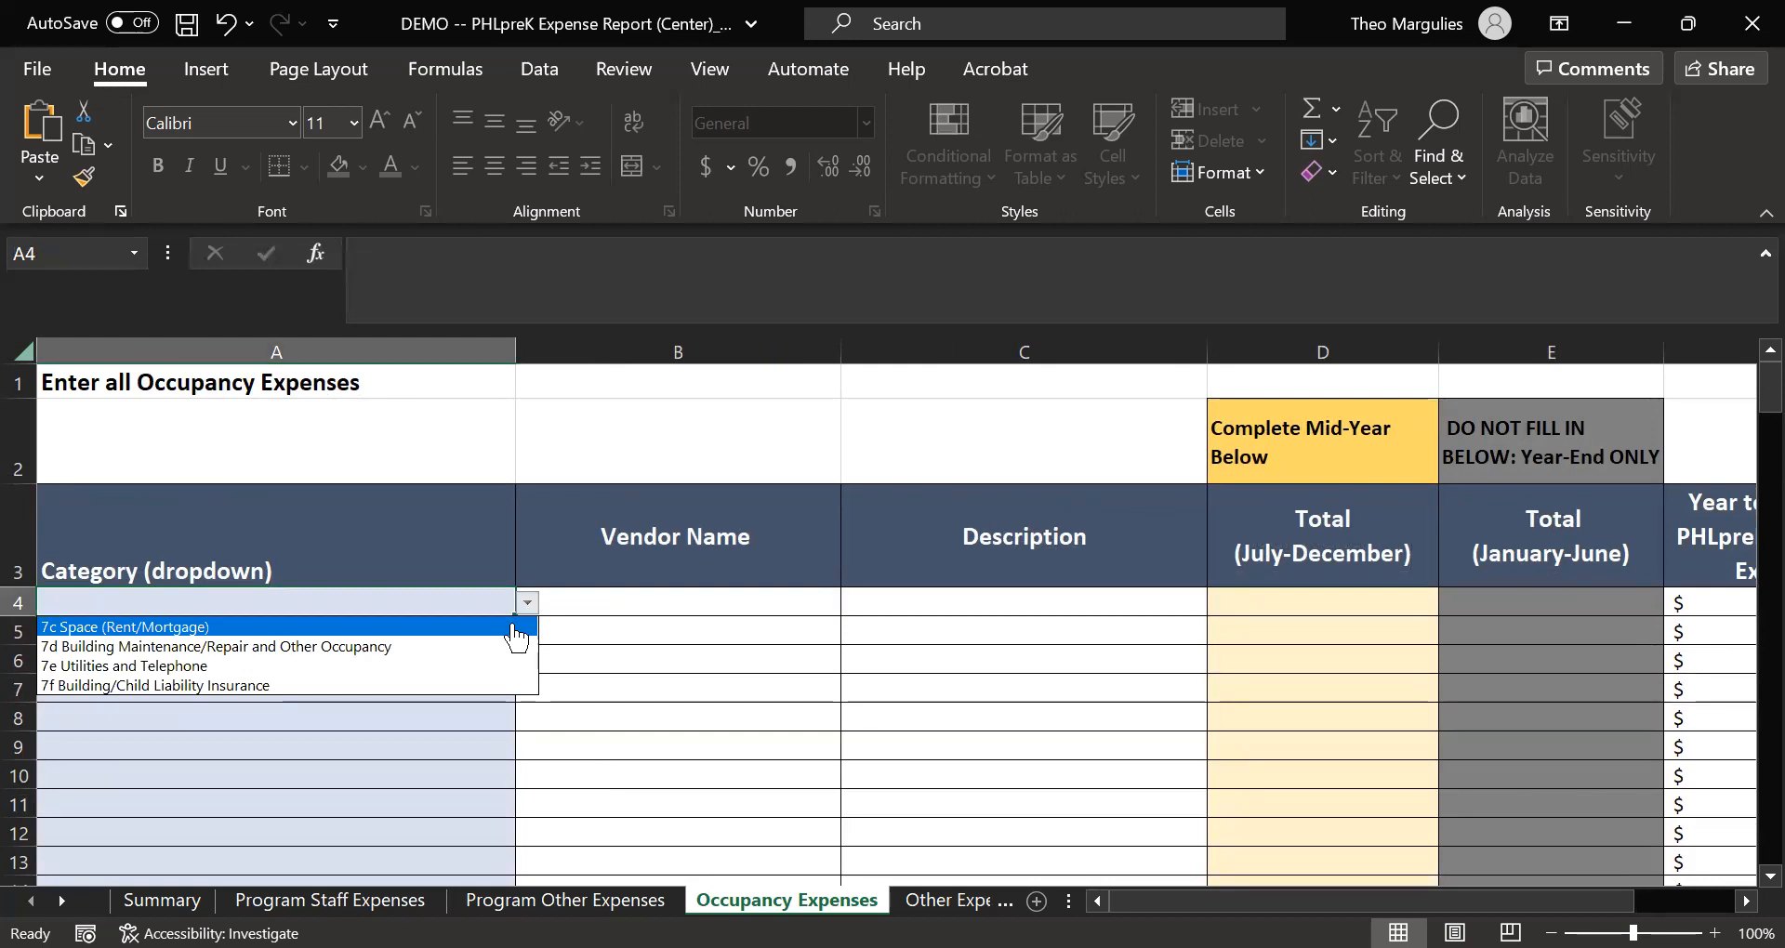
pyautogui.click(934, 899)
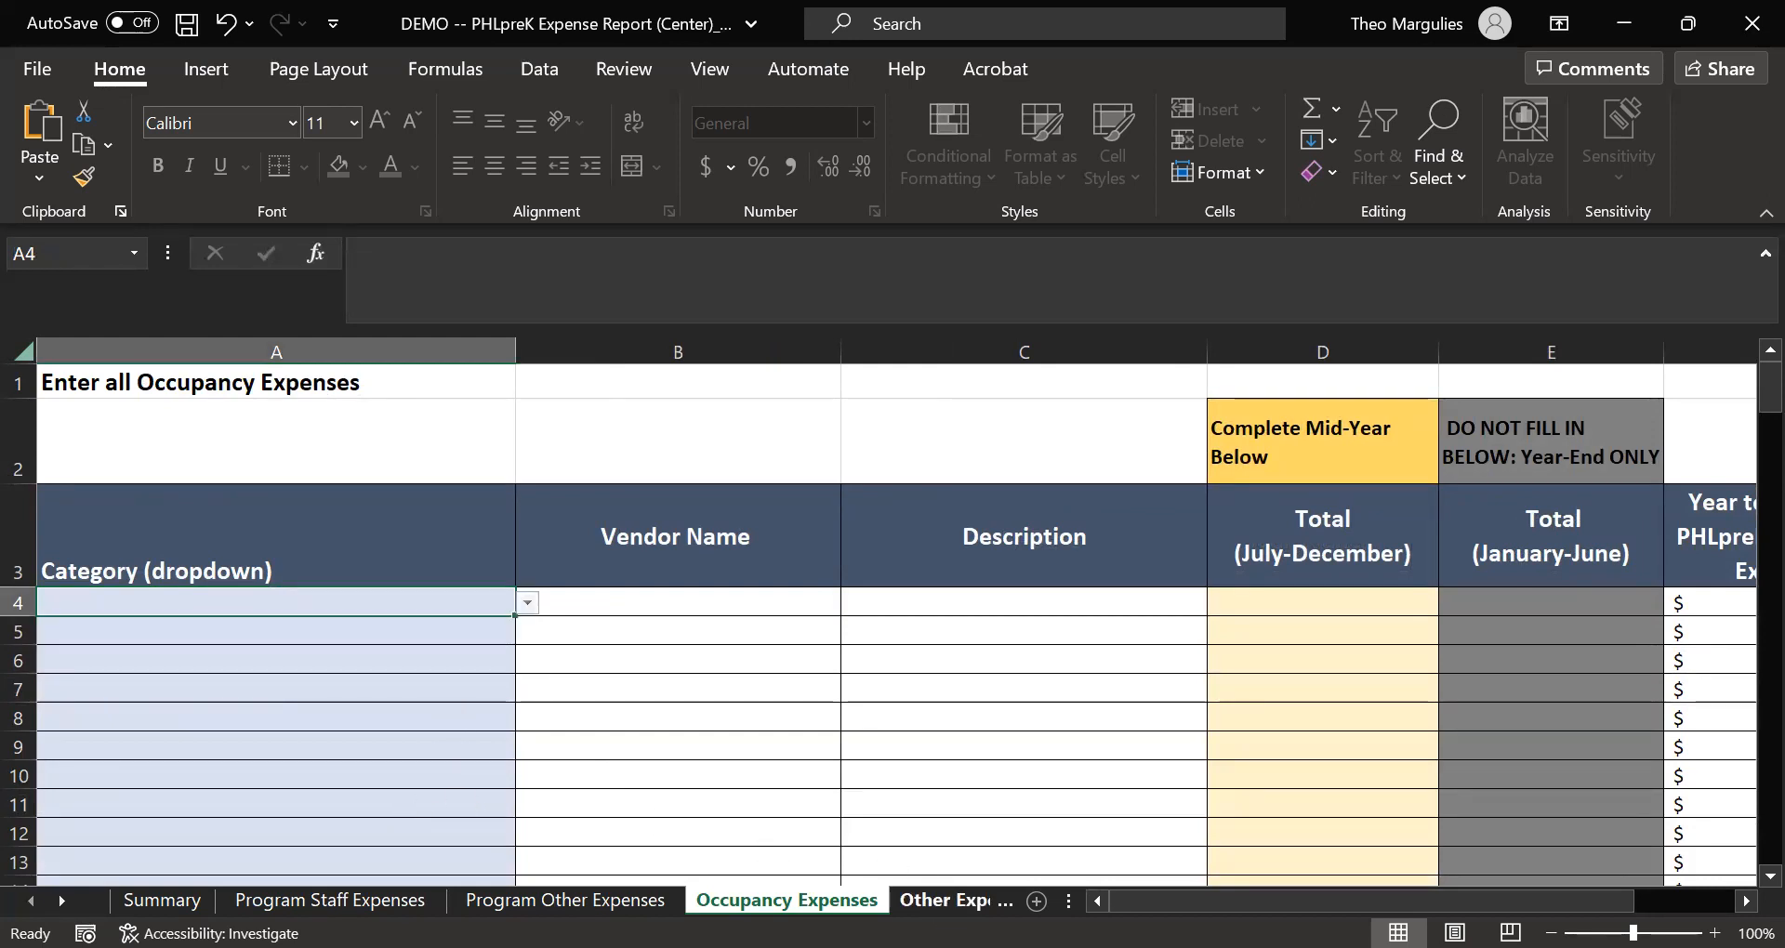
# Examine the category options for row 4 on the Other Expenses sheet.
pyautogui.click(939, 900)
pyautogui.click(296, 619)
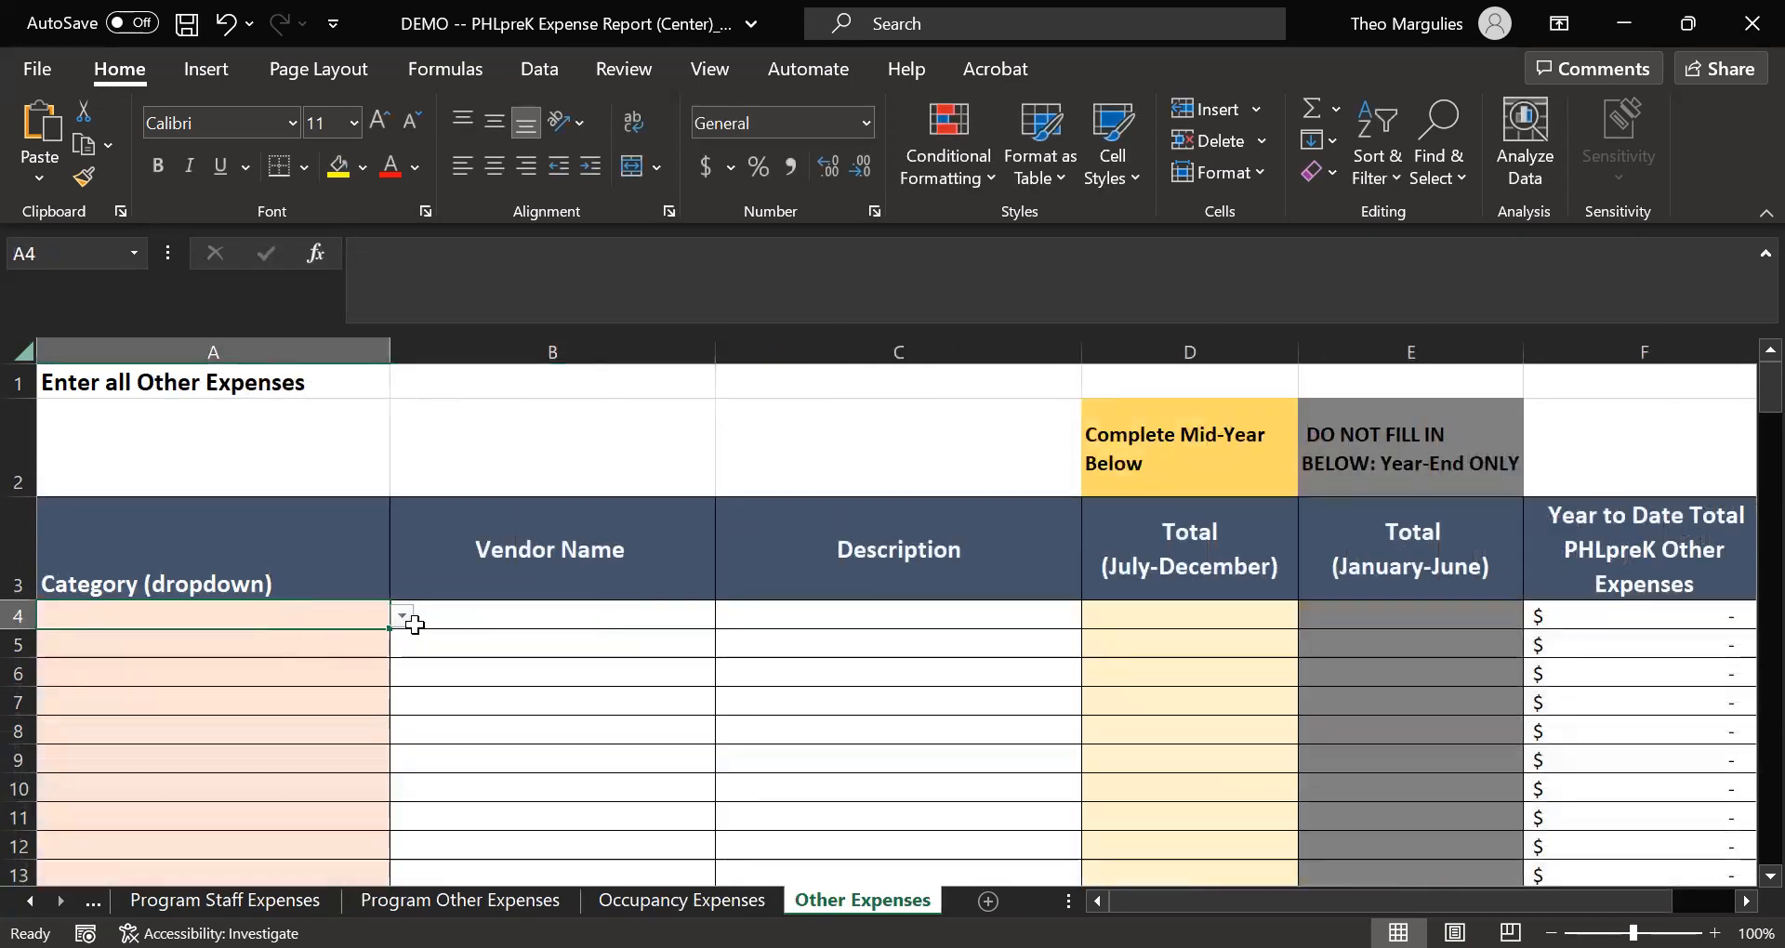
pyautogui.click(404, 617)
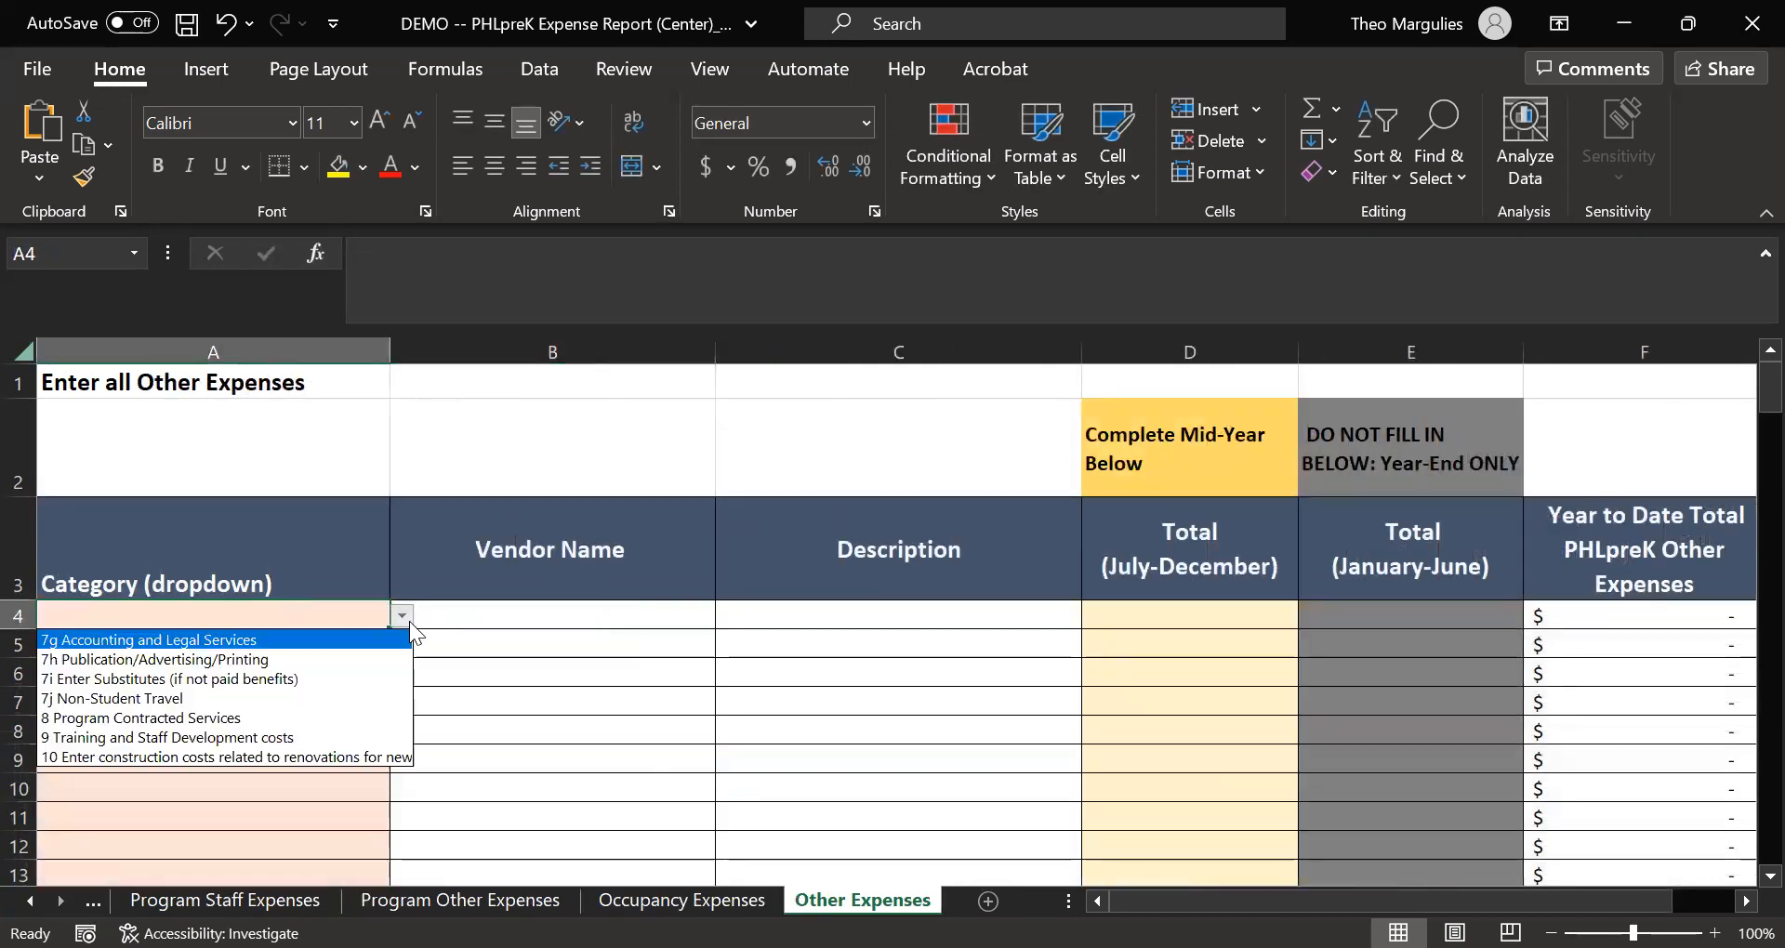
pyautogui.click(288, 810)
# On the Summary sheet, enter "Staffing shortage and unable to hire lead teacher position" as the variance justification for Teacher Salaries.
pyautogui.click(93, 900)
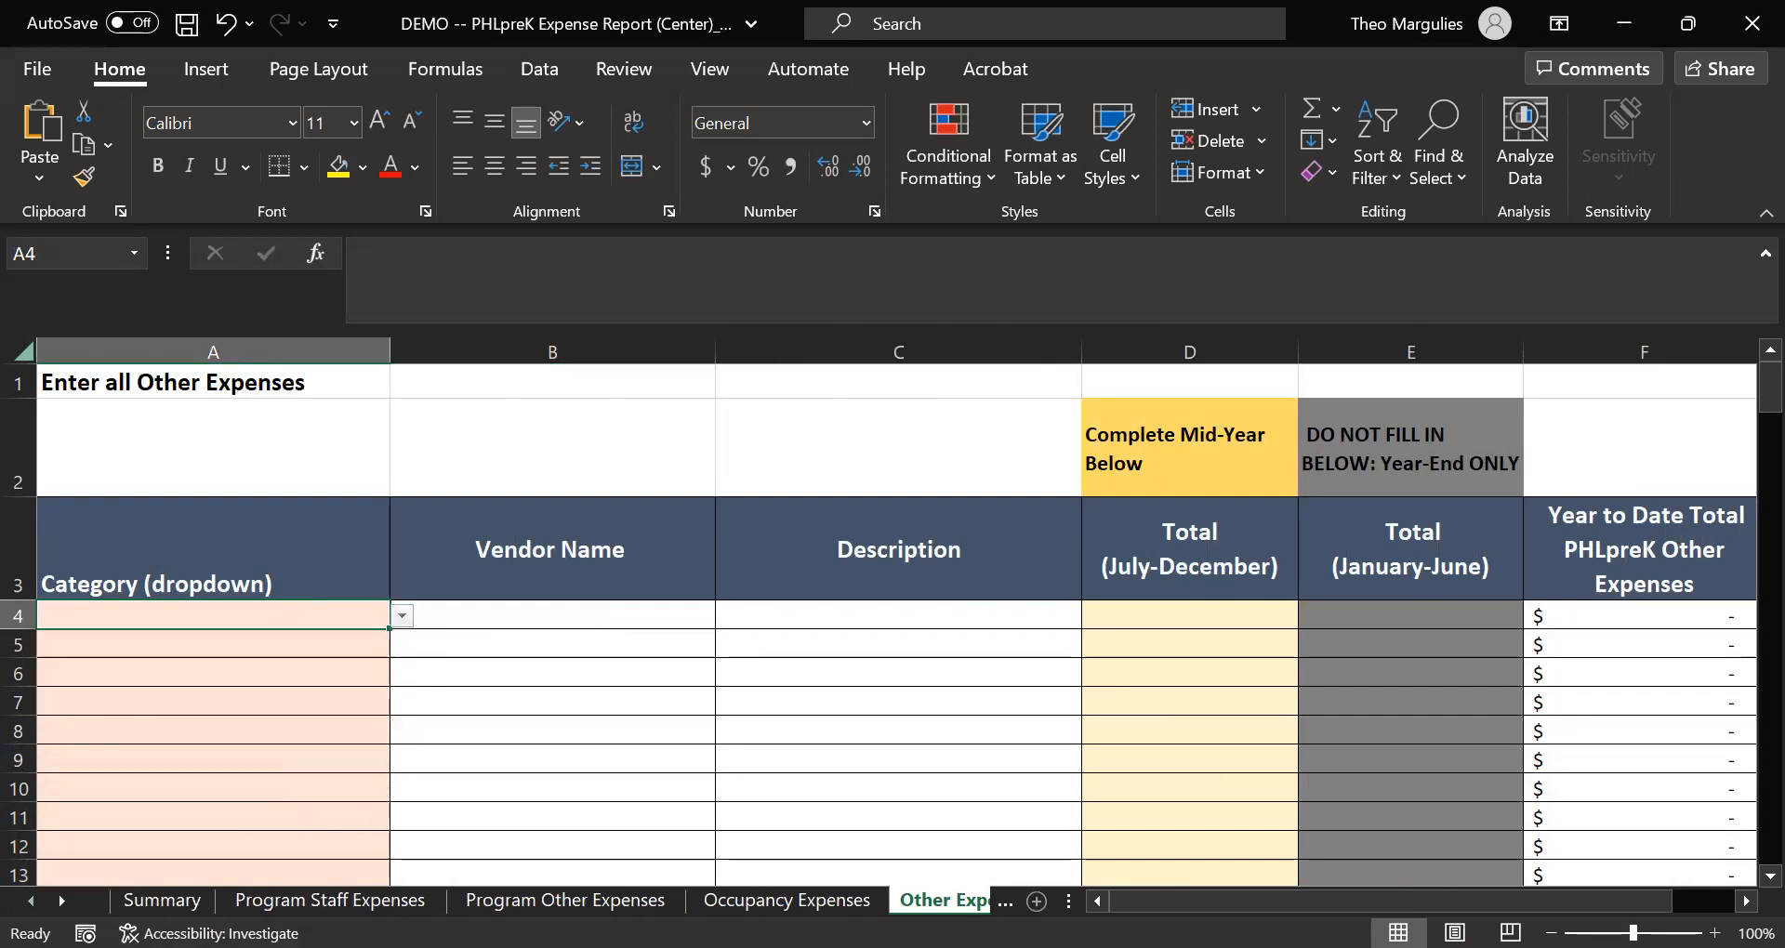
pyautogui.click(162, 901)
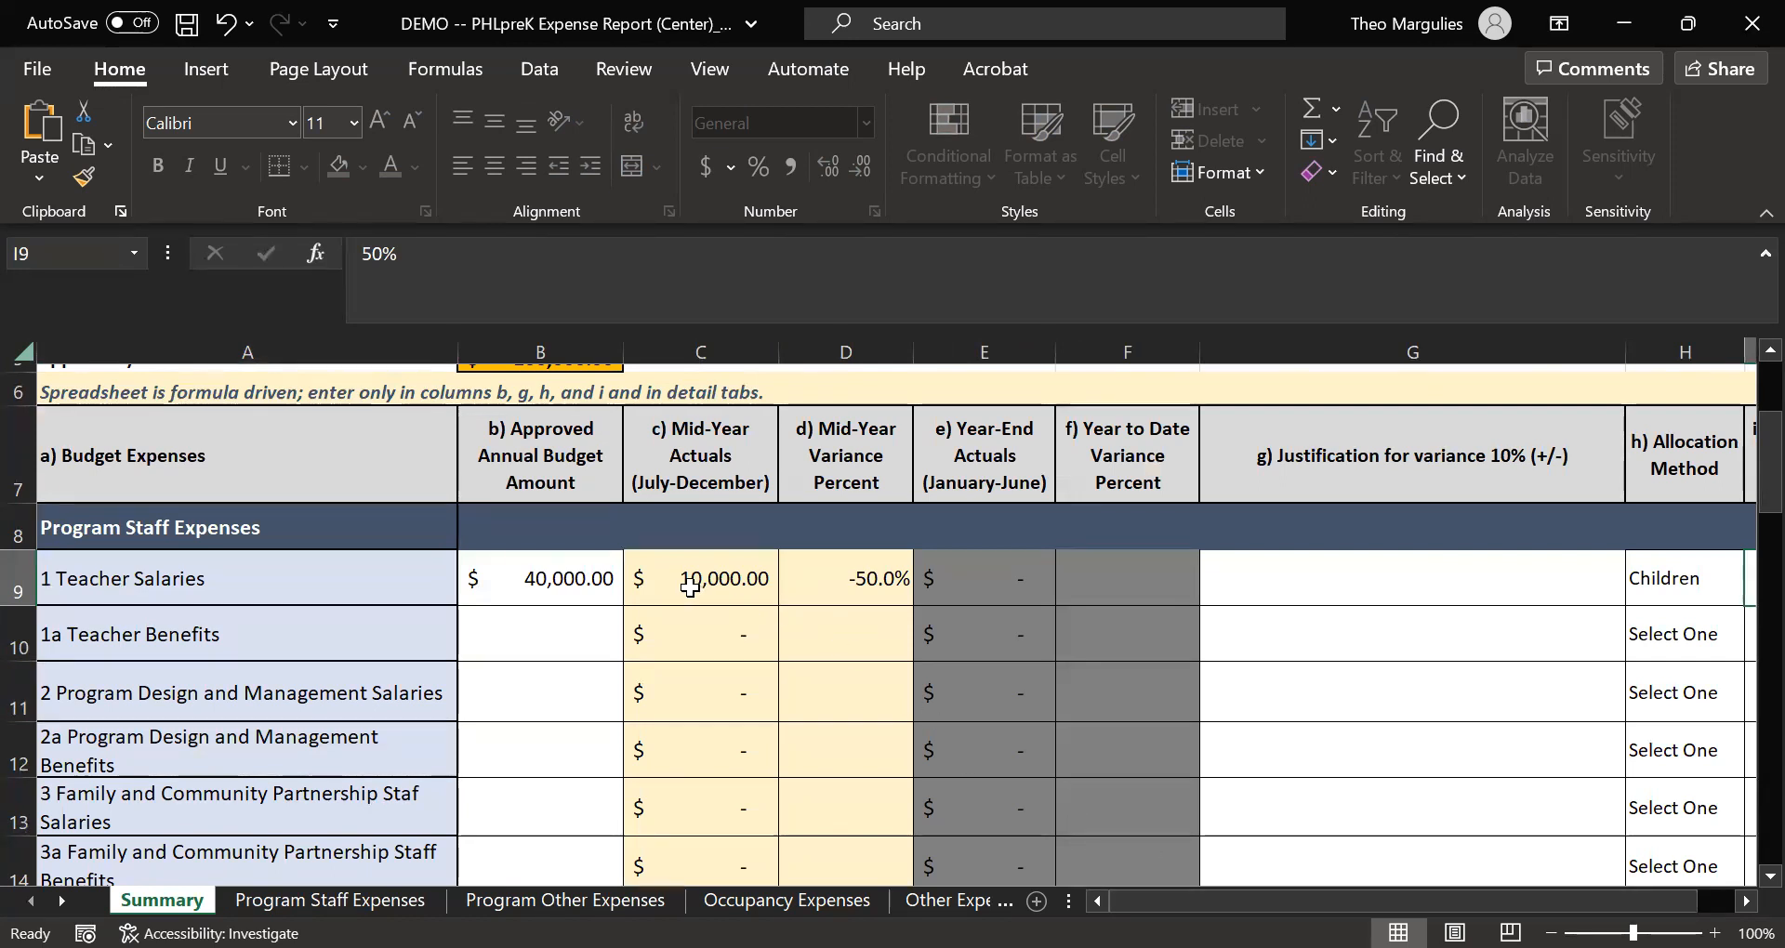
pyautogui.scroll(1, 690, 587)
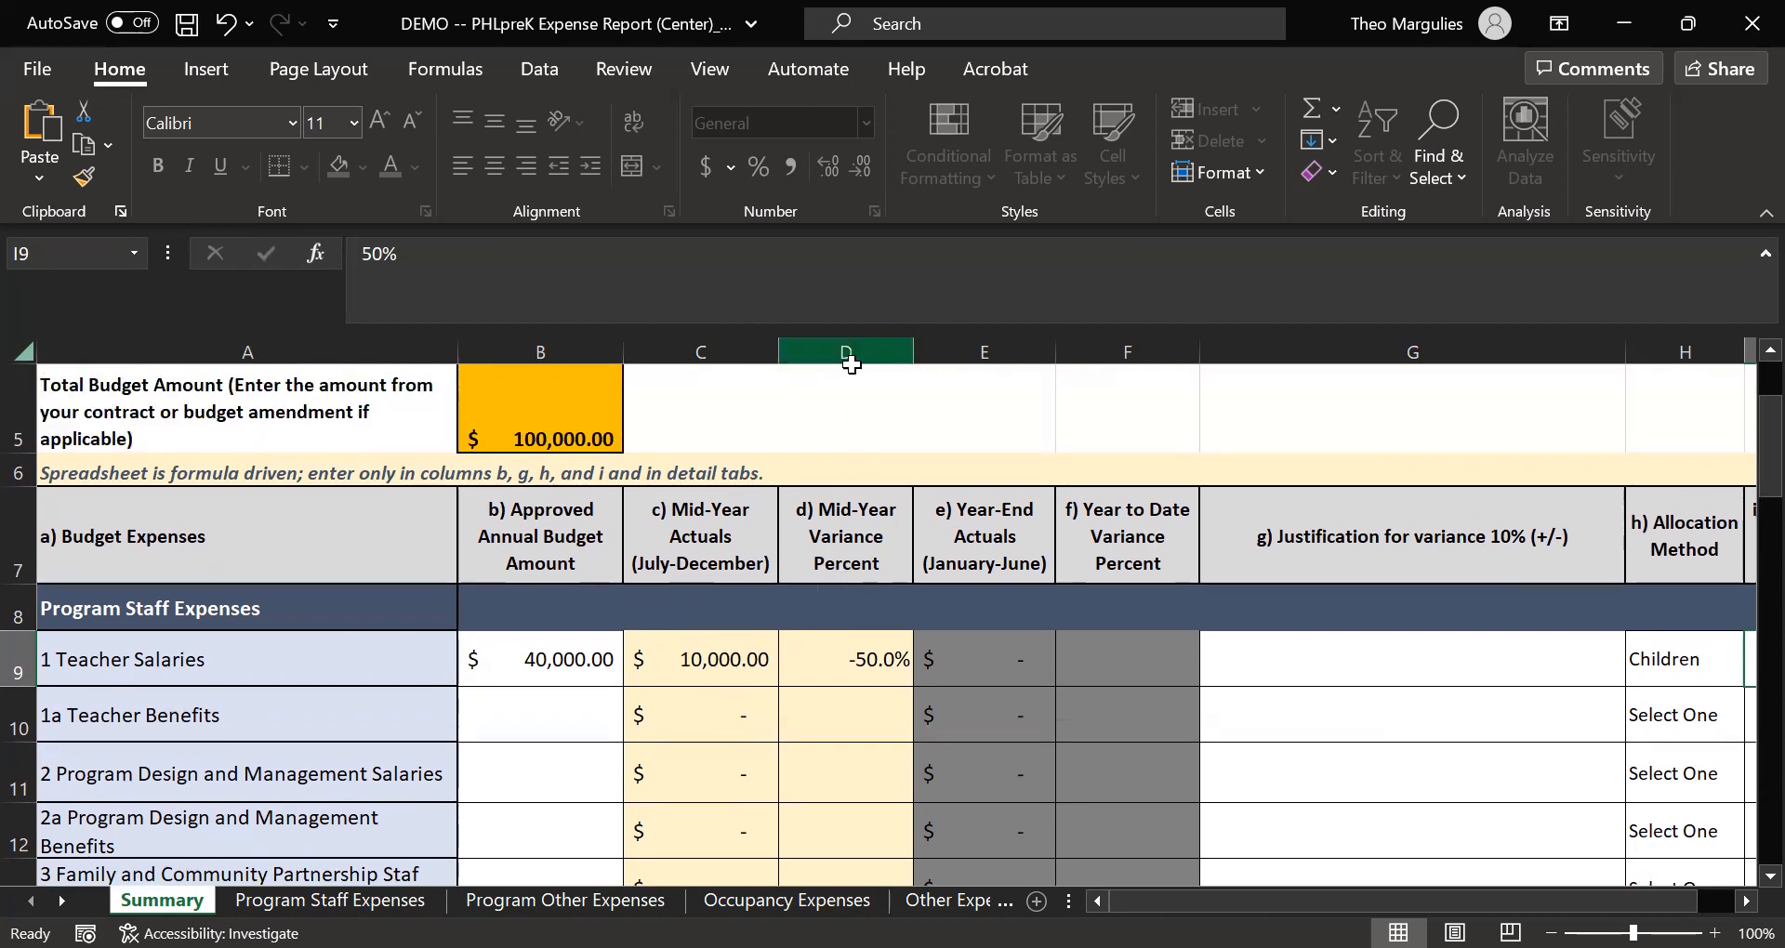
pyautogui.scroll(-1, 853, 605)
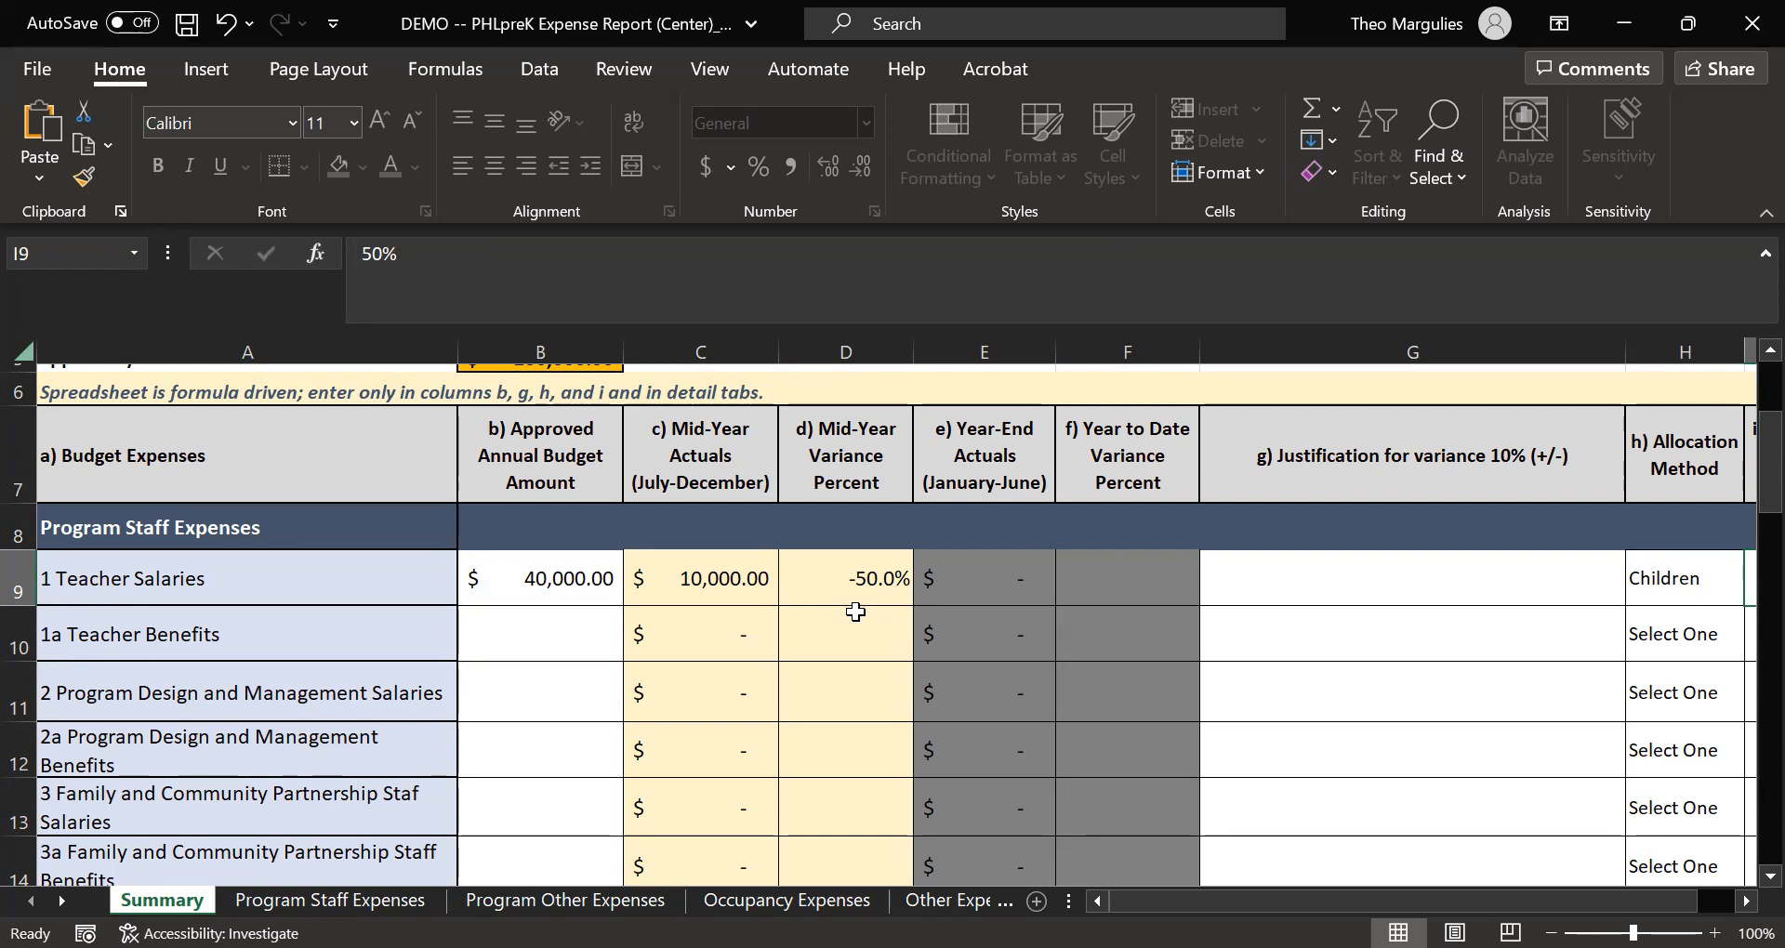
pyautogui.moveTo(1350, 898); pyautogui.dragTo(1385, 898)
pyautogui.click(1224, 583)
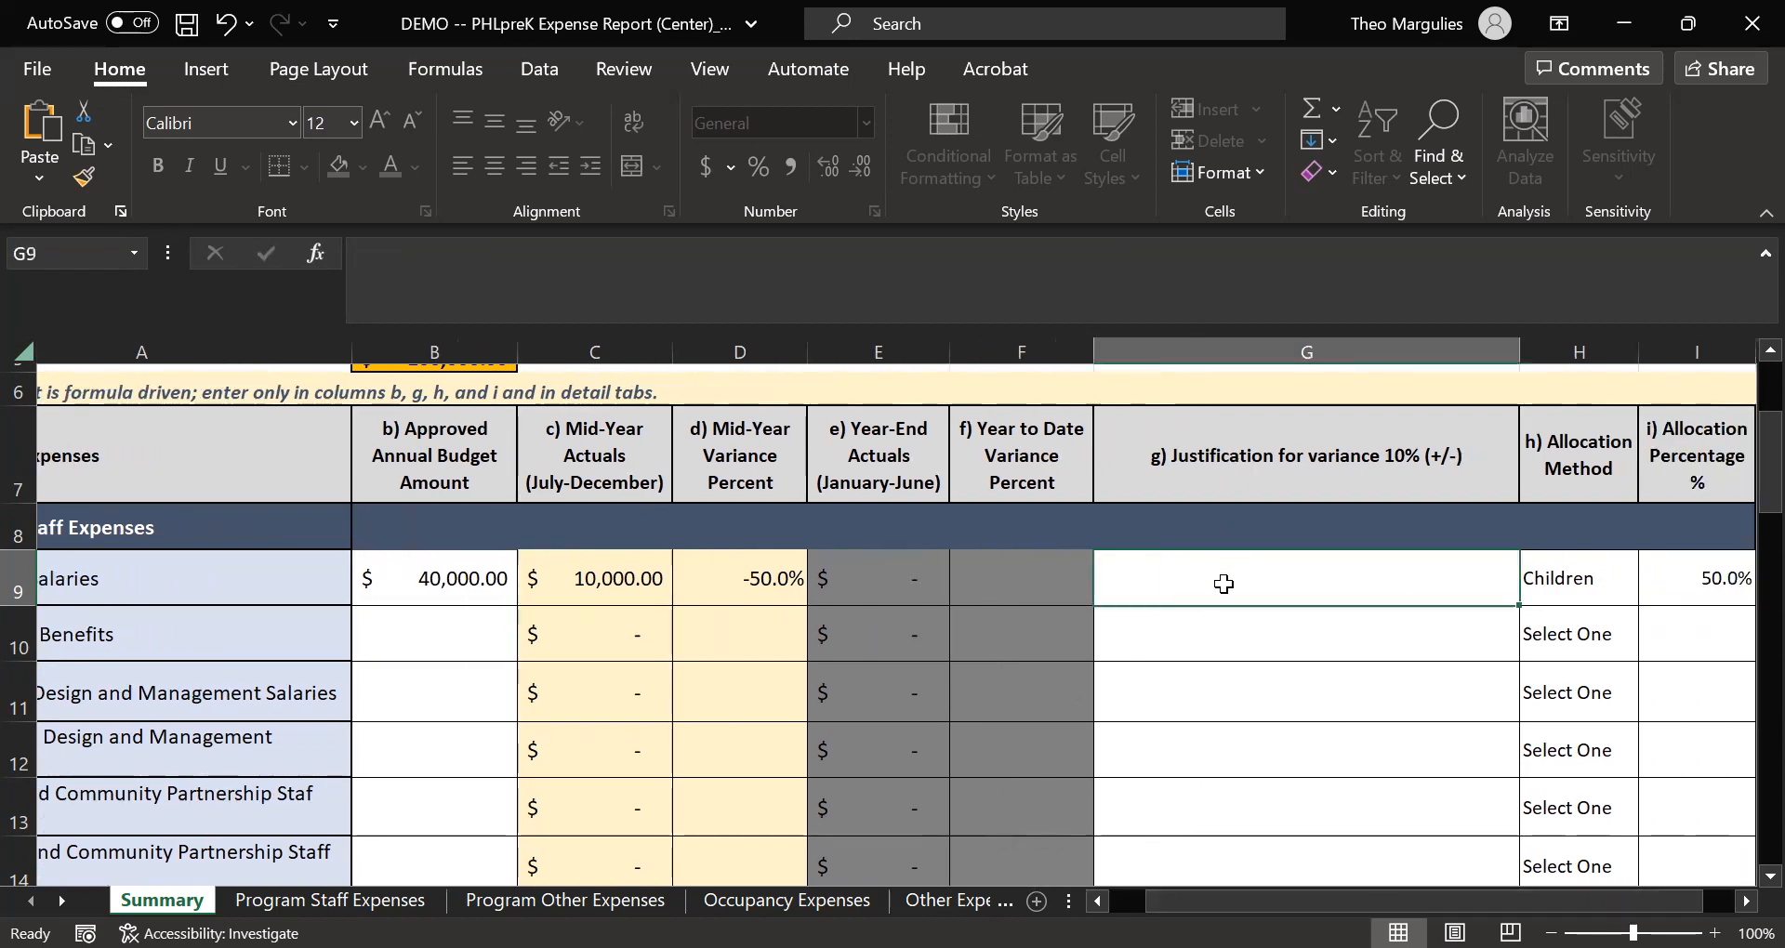
pyautogui.write('Sta')
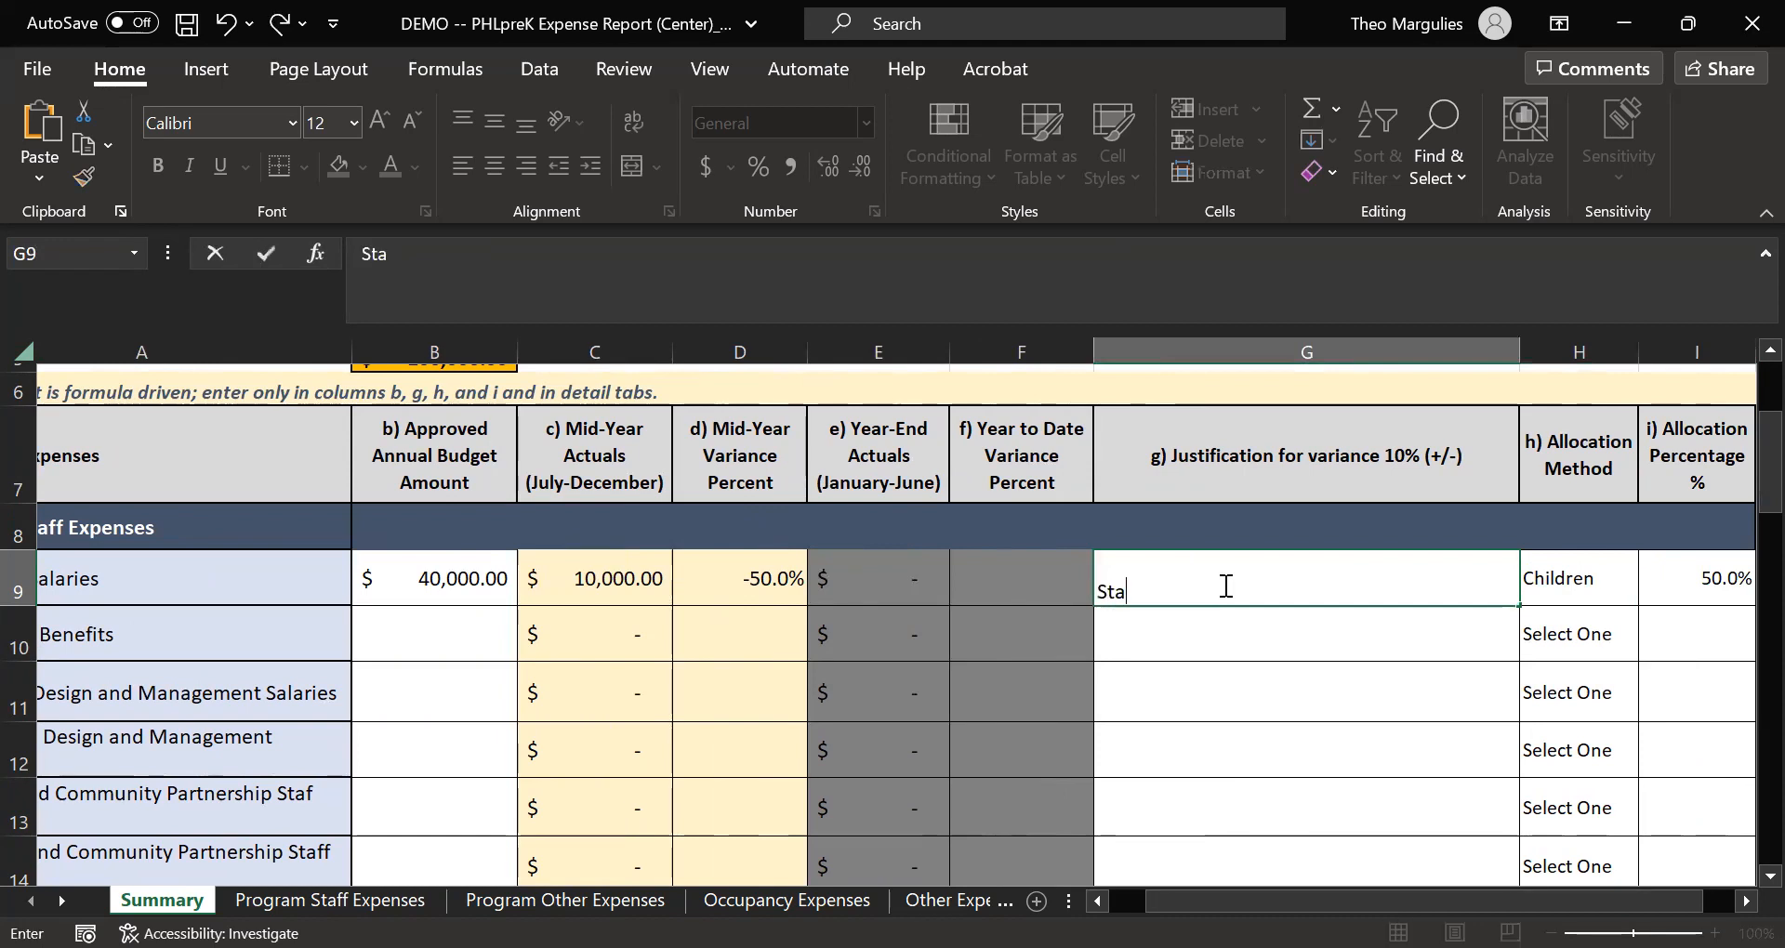
pyautogui.write('ffing shortage ')
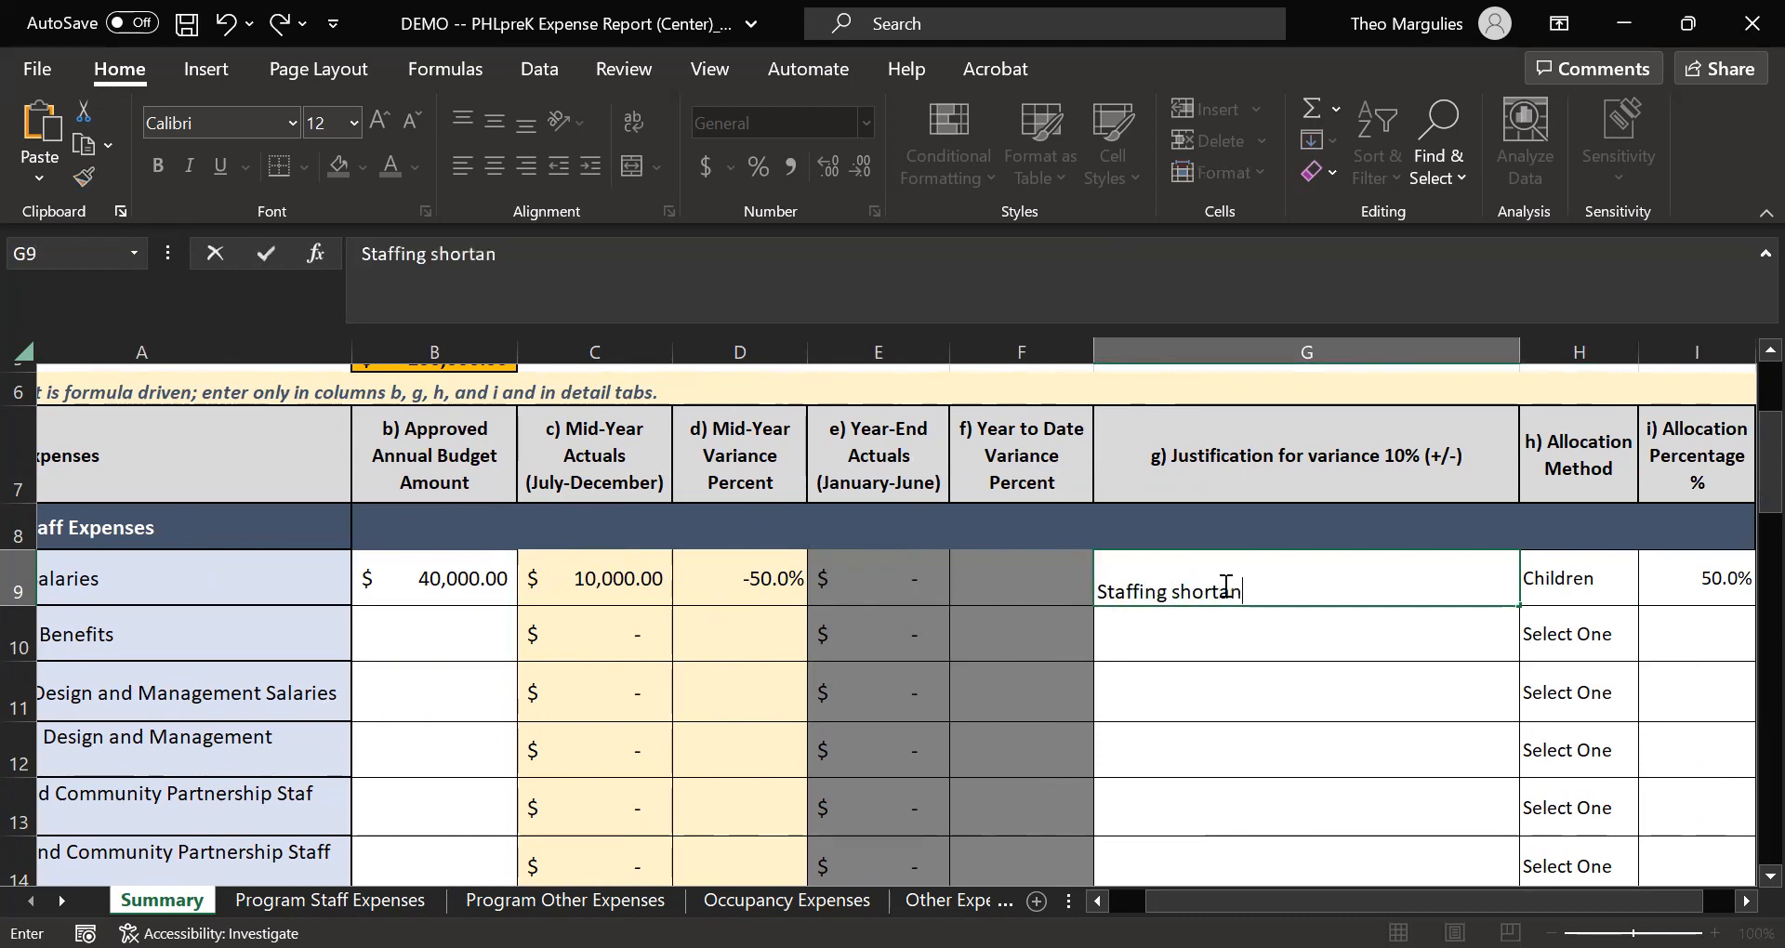
pyautogui.write('and u')
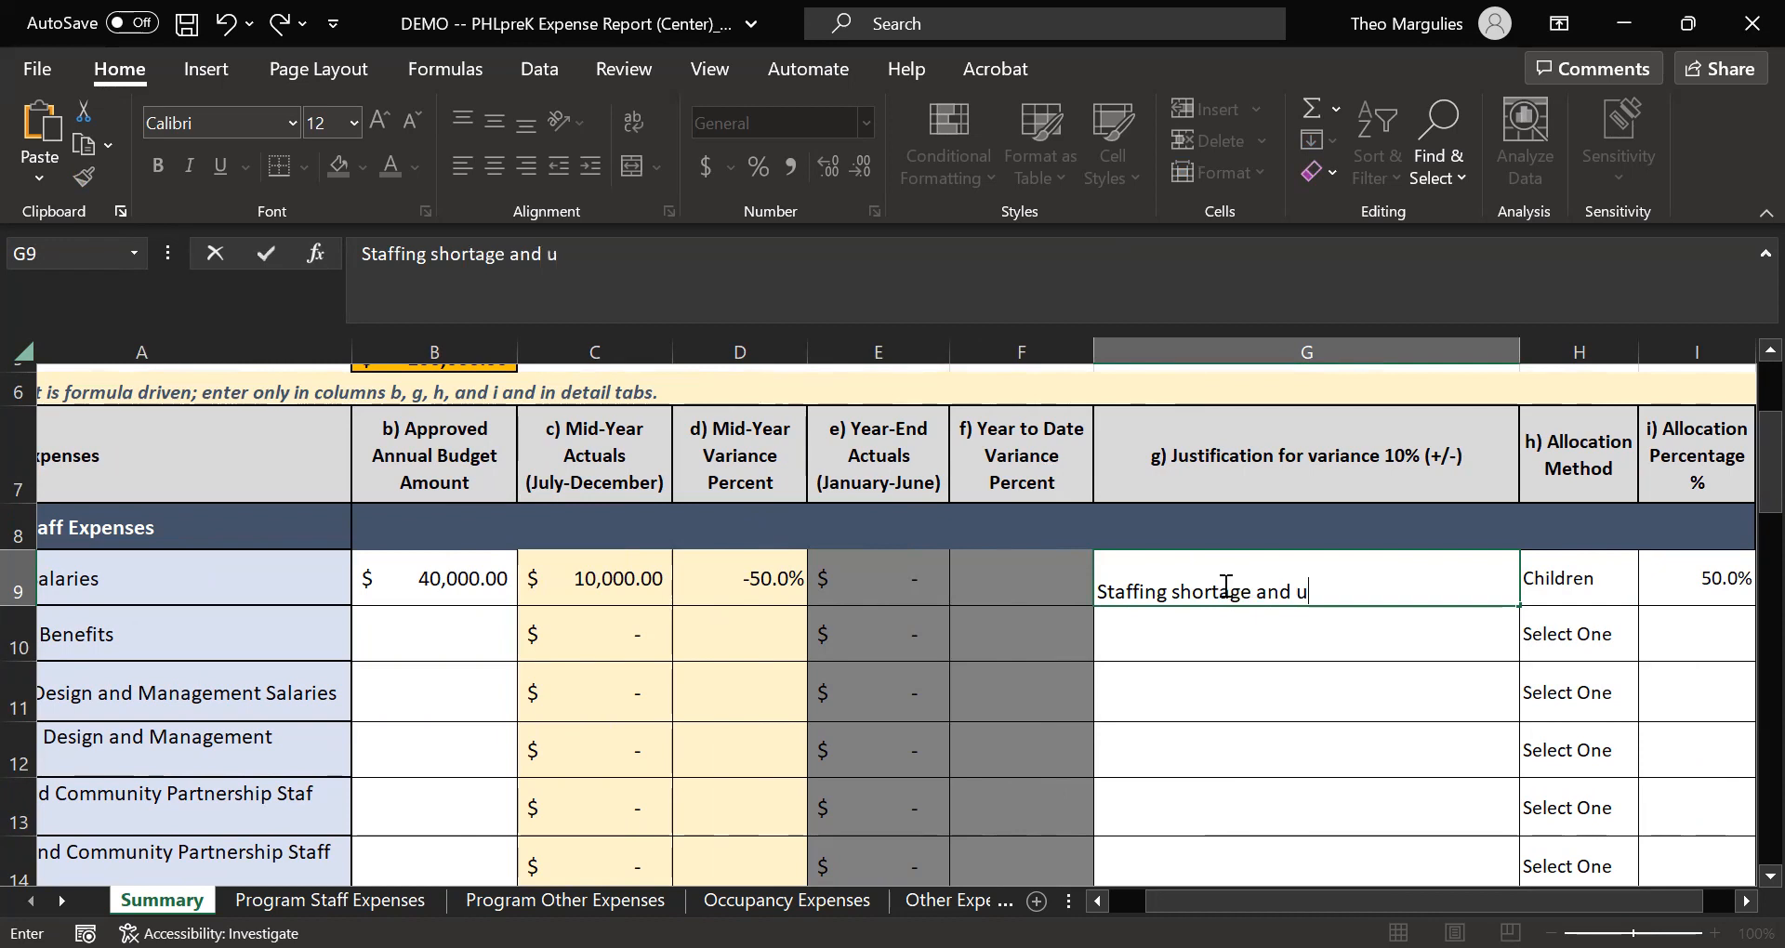
pyautogui.write('nable to hire ')
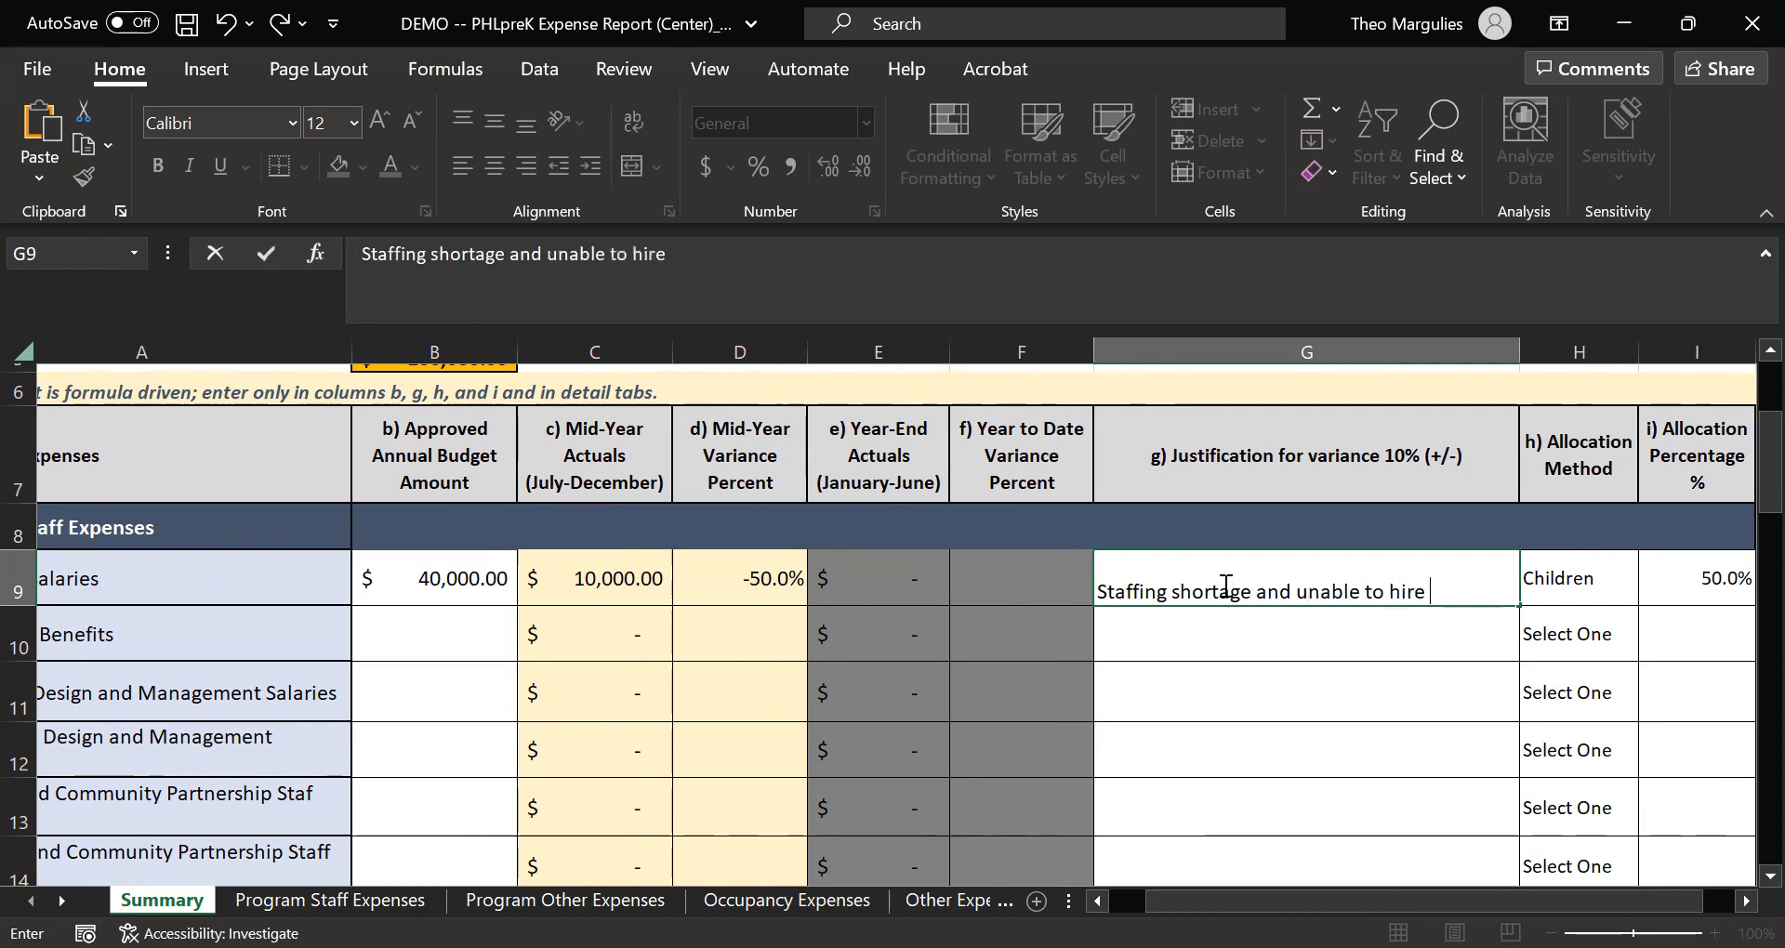
pyautogui.write('lead tea')
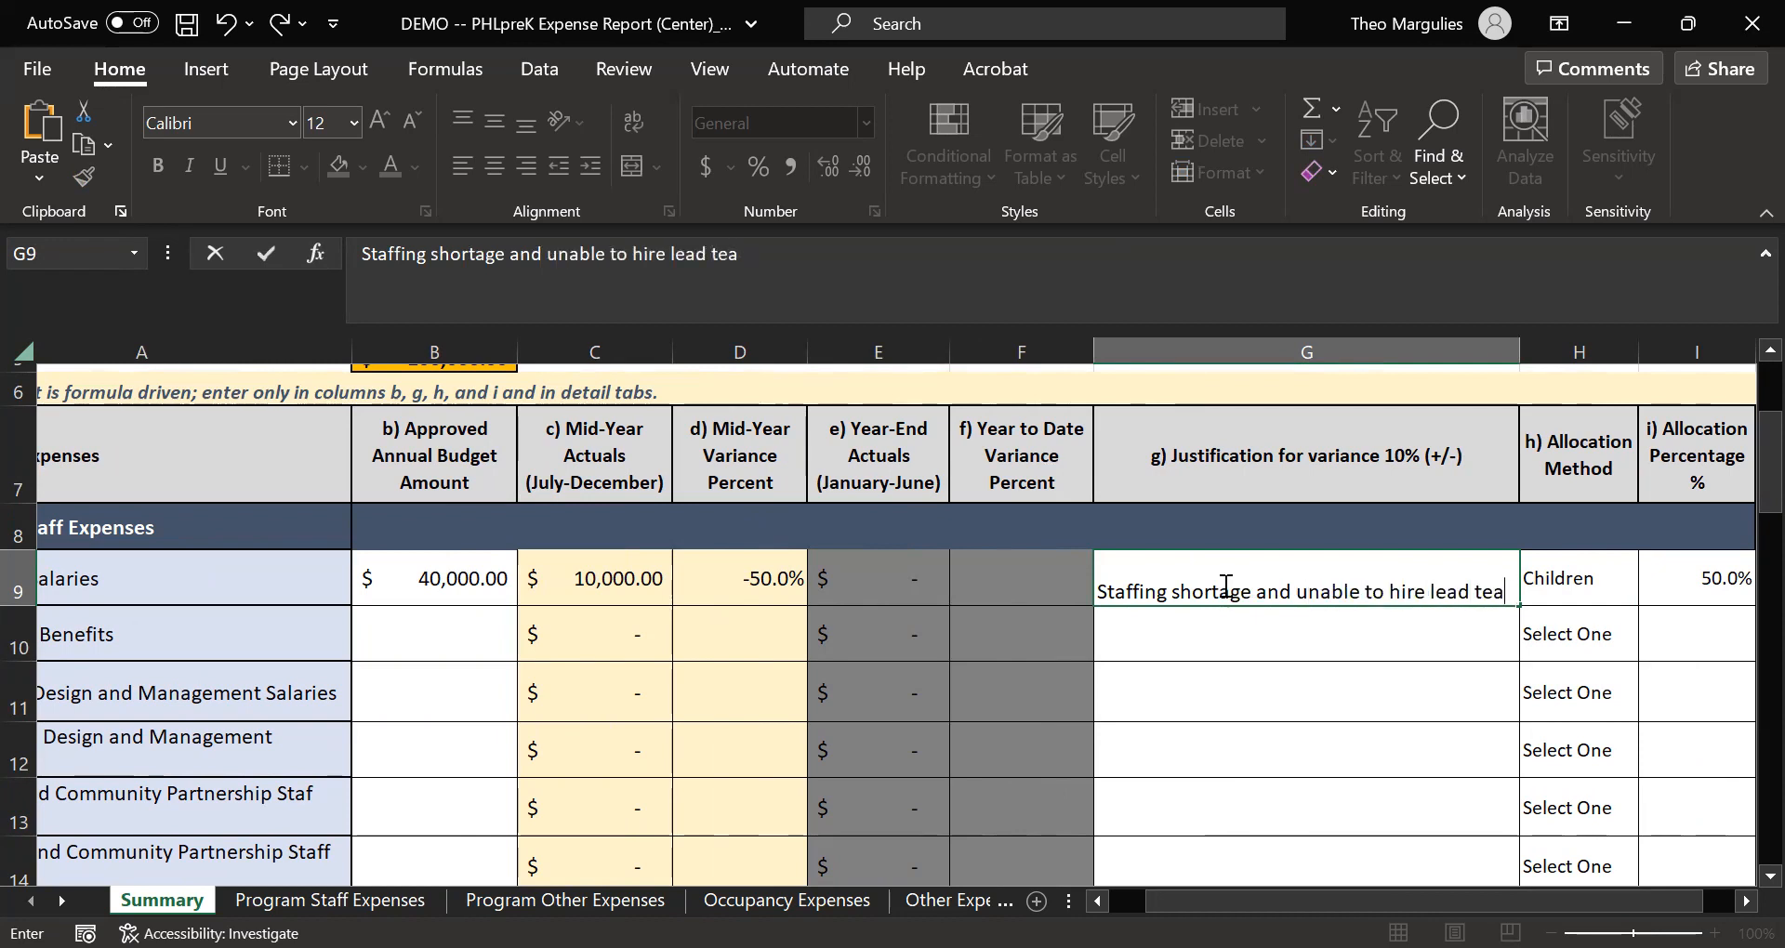
pyautogui.write('cher position')
pyautogui.click(1237, 697)
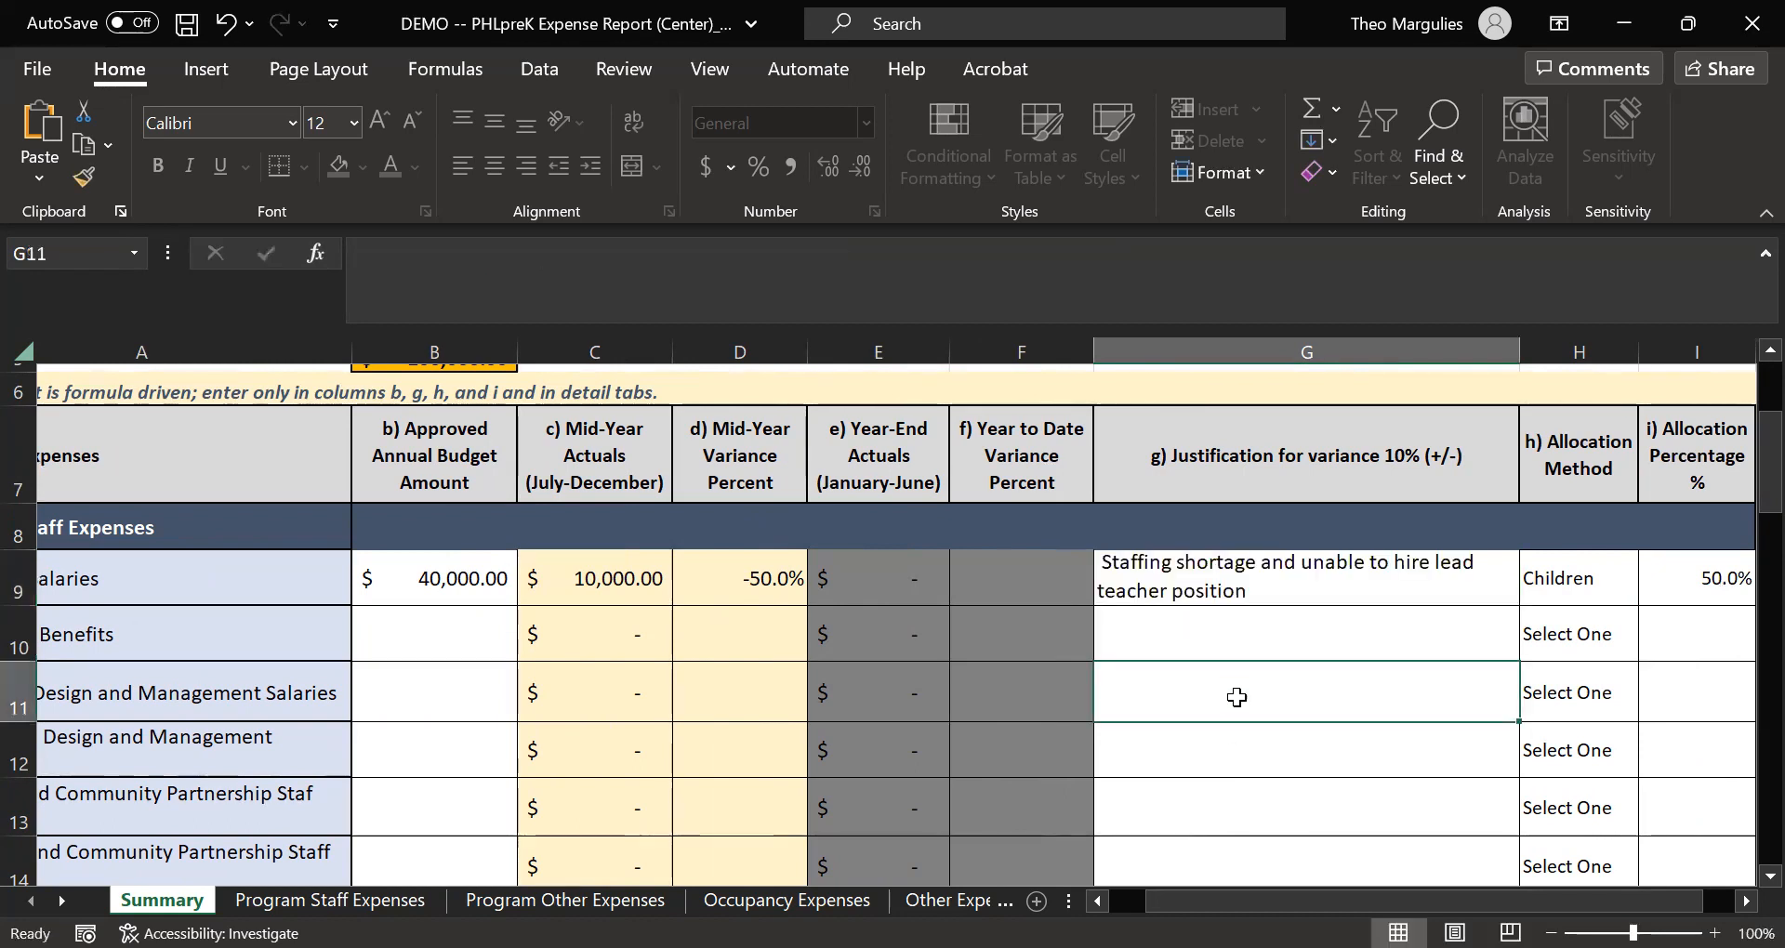
pyautogui.moveTo(1358, 902); pyautogui.dragTo(1320, 902)
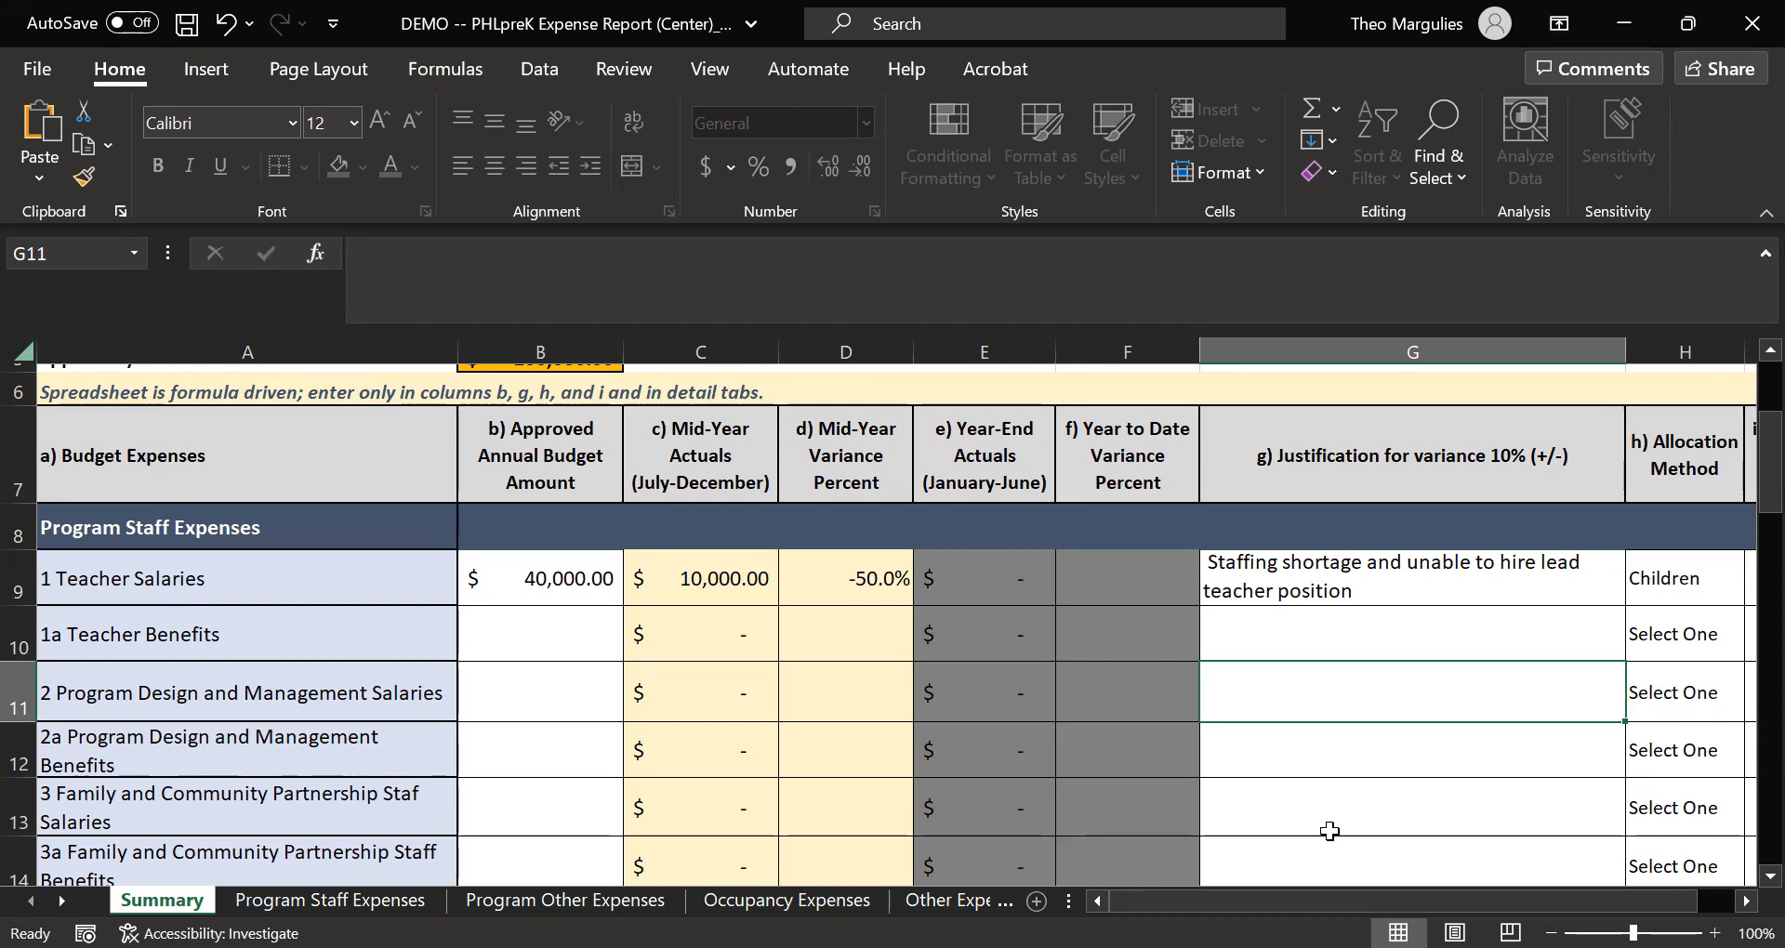
pyautogui.scroll(1, 1357, 688)
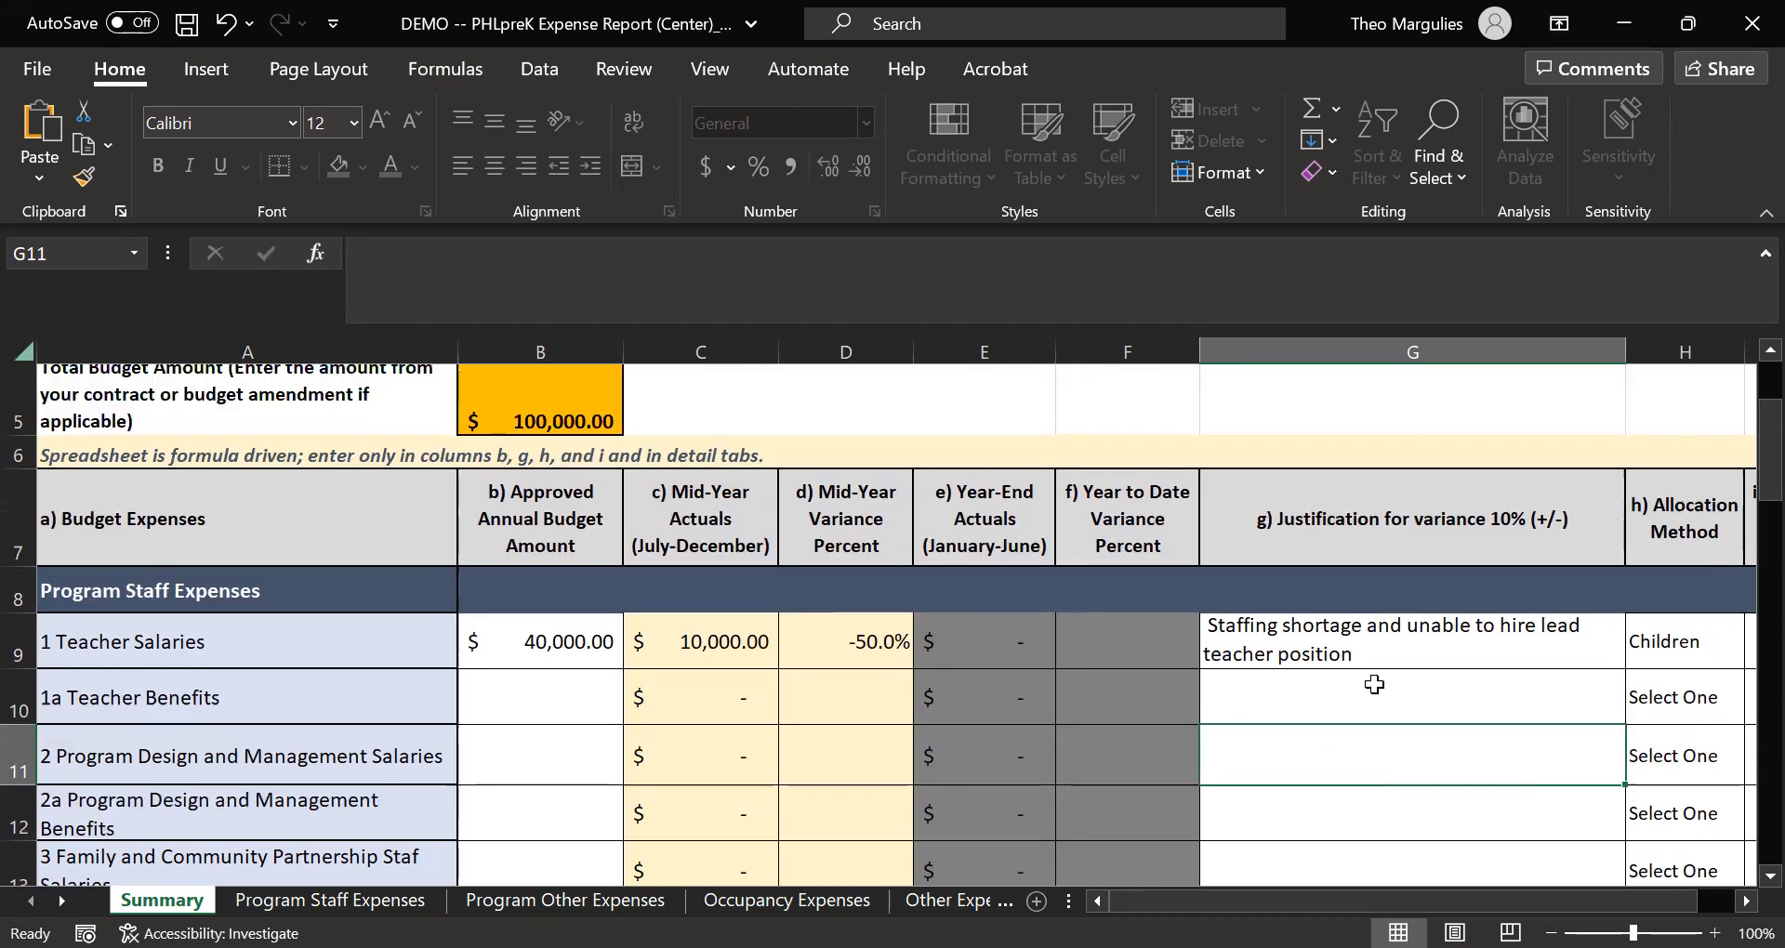
pyautogui.moveTo(1442, 900); pyautogui.dragTo(1484, 897)
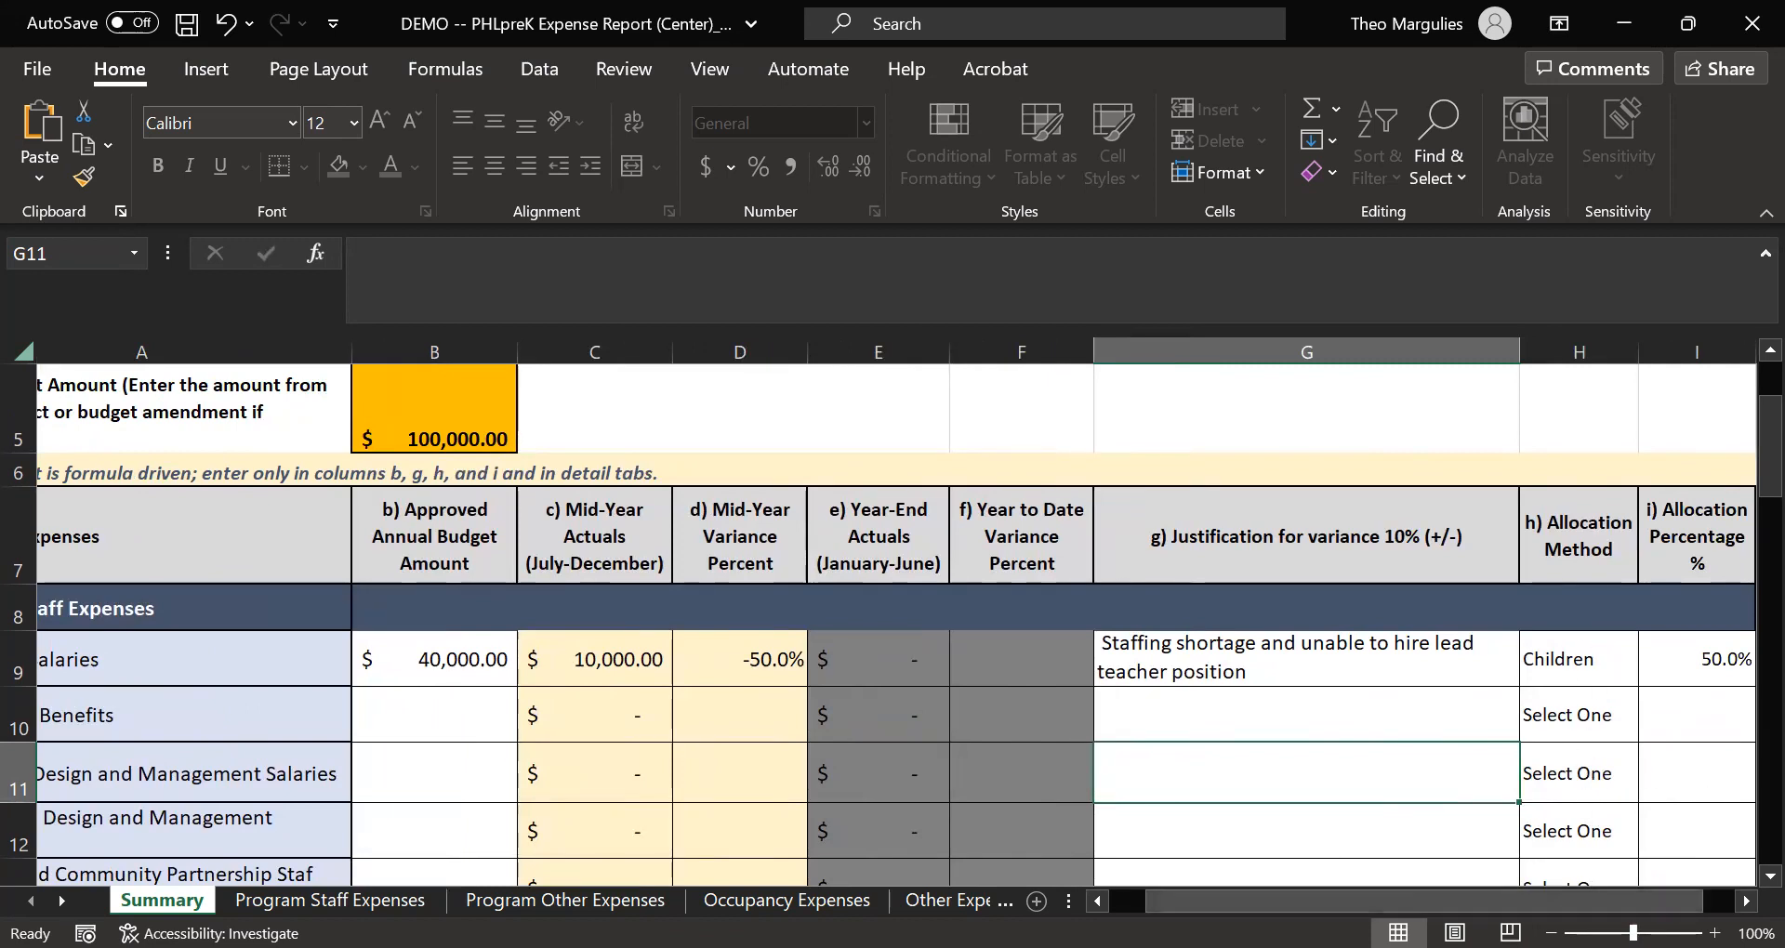
pyautogui.moveTo(1645, 900); pyautogui.dragTo(1645, 900)
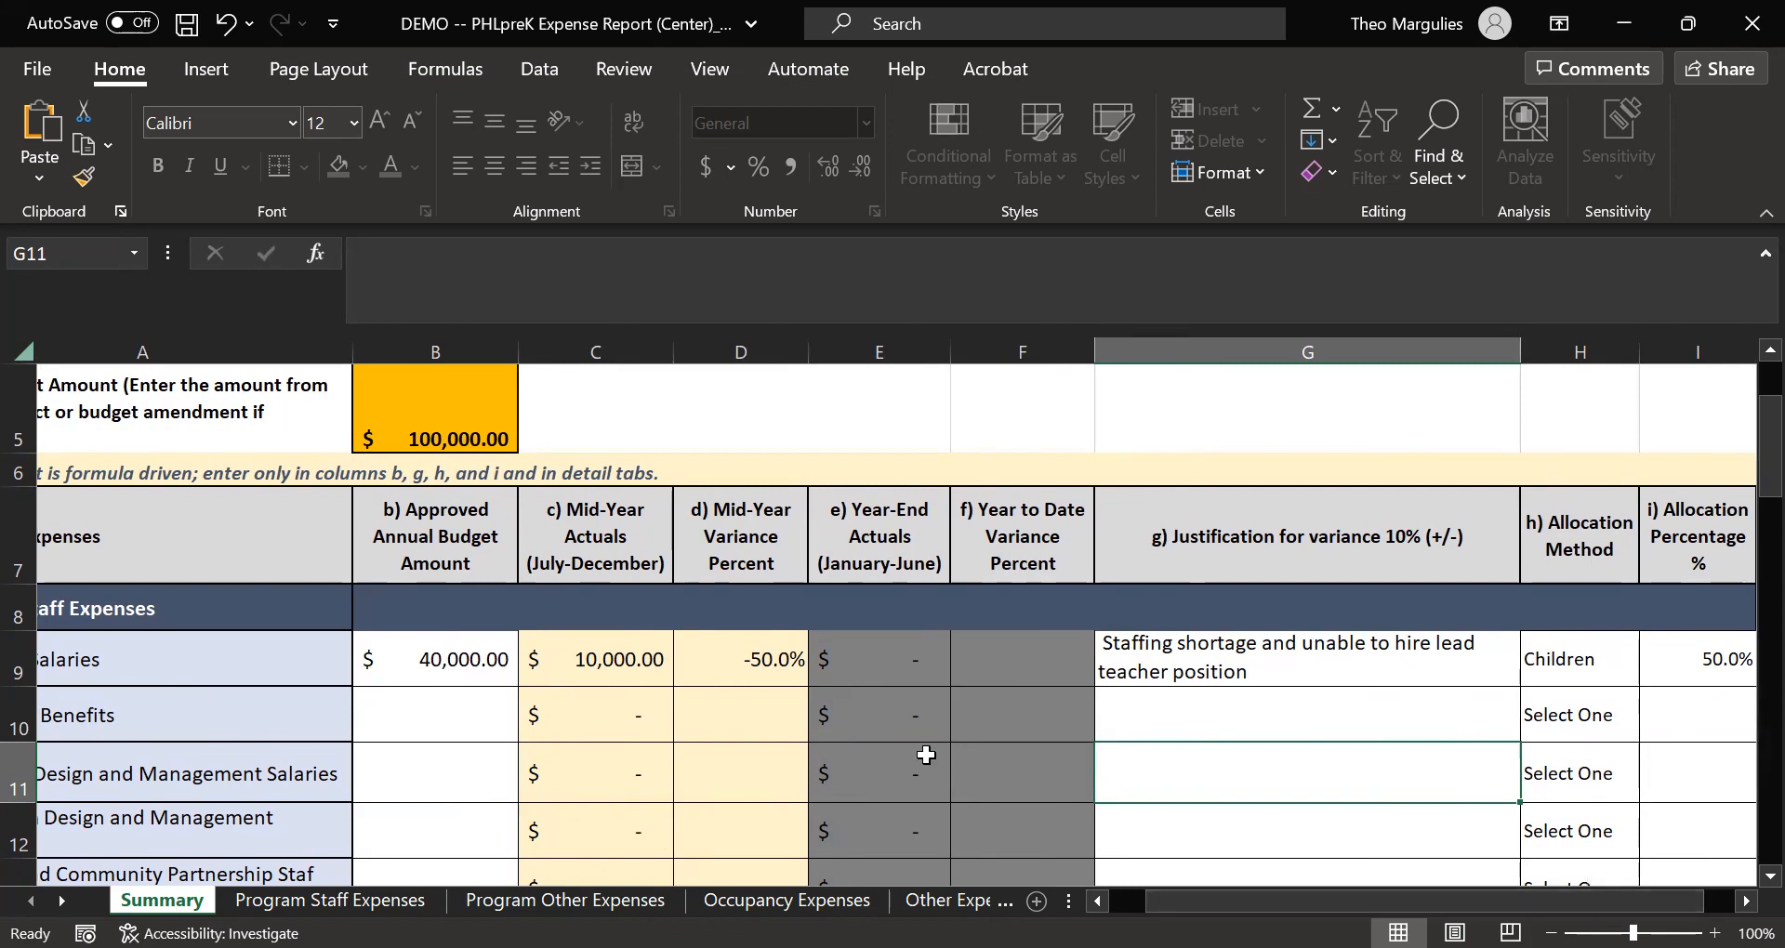
pyautogui.scroll(1, 925, 753)
pyautogui.scroll(-1, 403, 781)
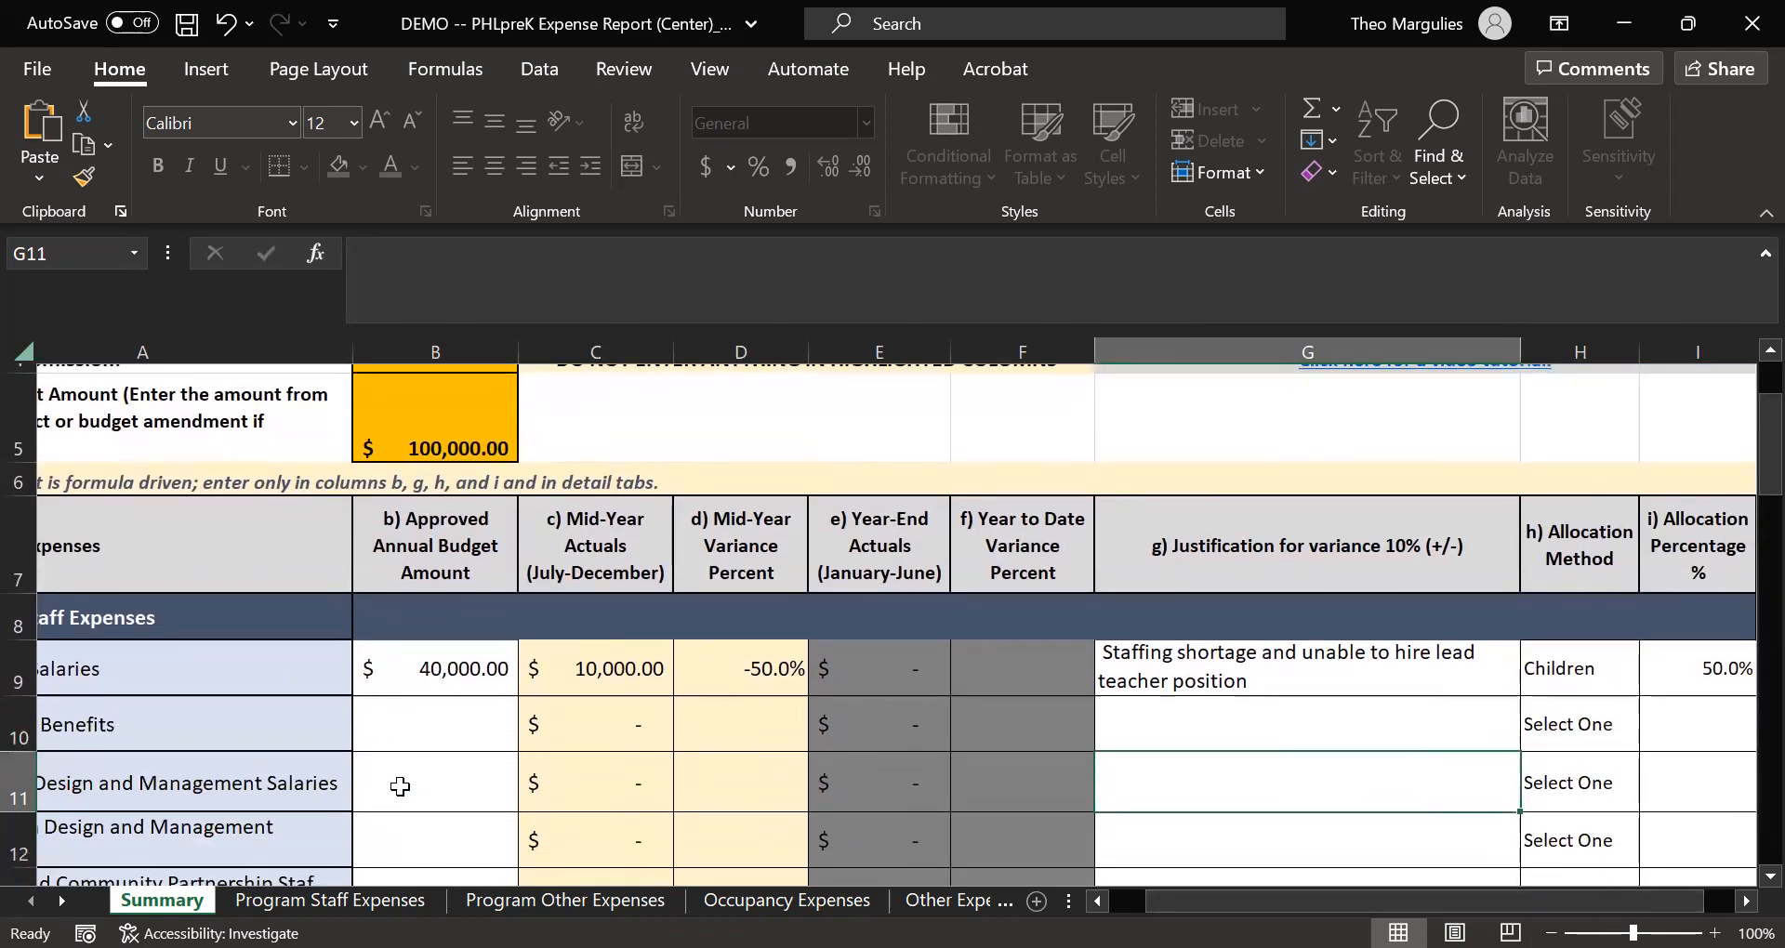